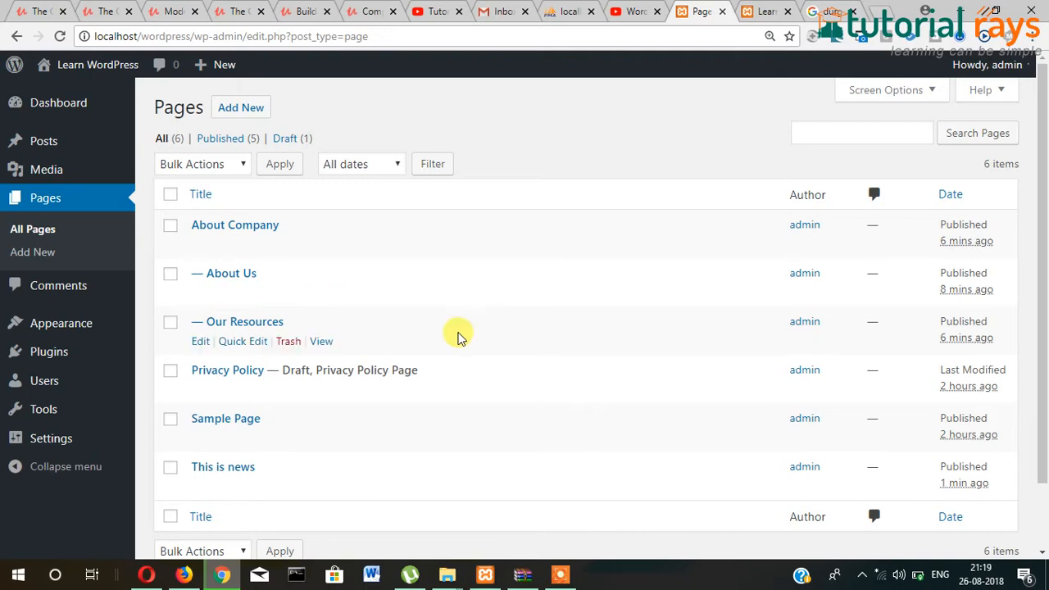
# Open the Themes page in the WordPress admin area.
pyautogui.moveTo(216, 437)
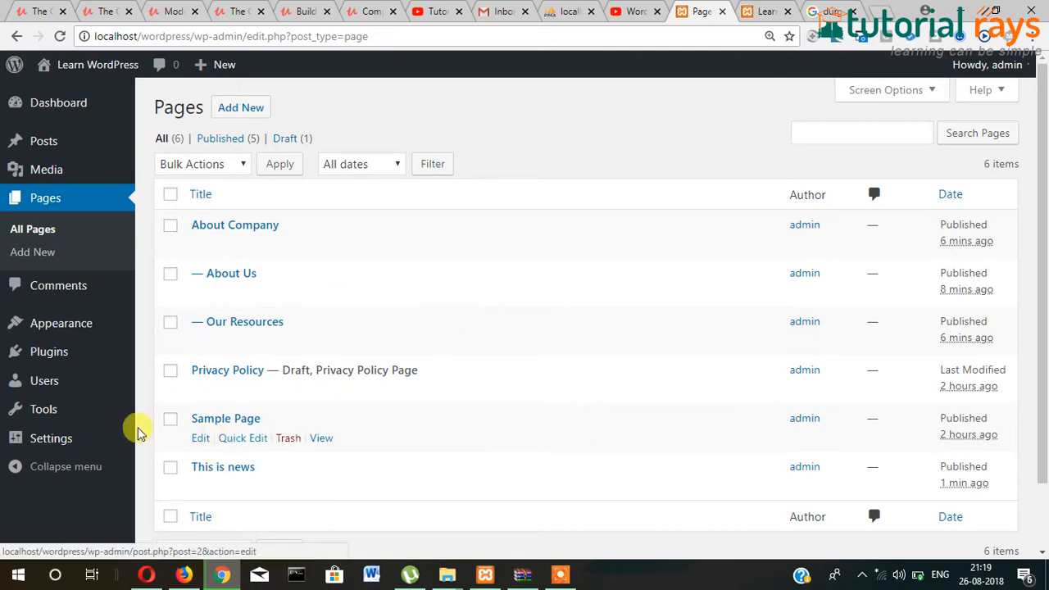
pyautogui.moveTo(70, 397)
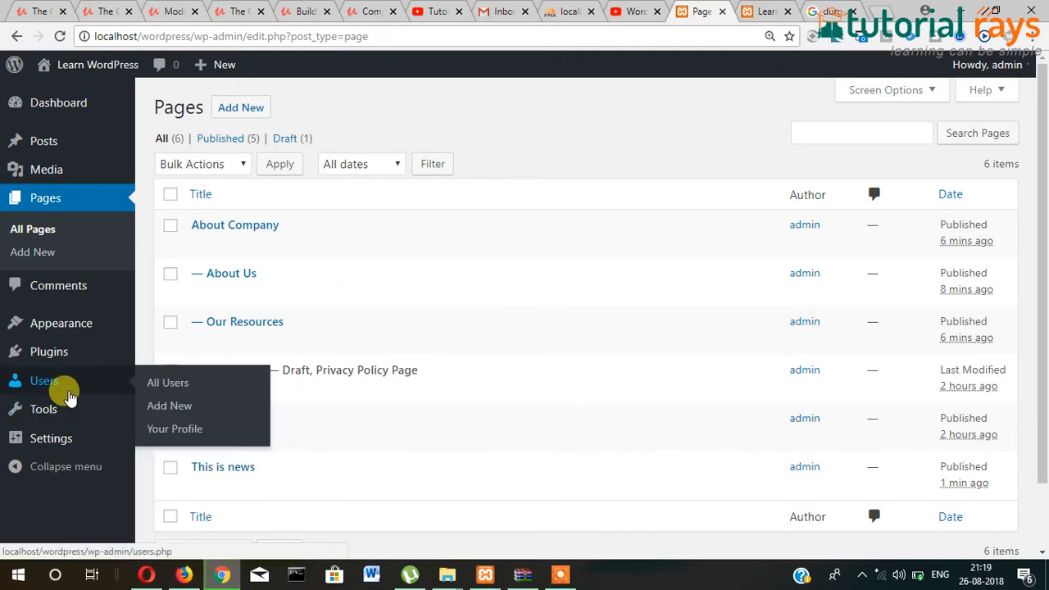
pyautogui.moveTo(81, 332)
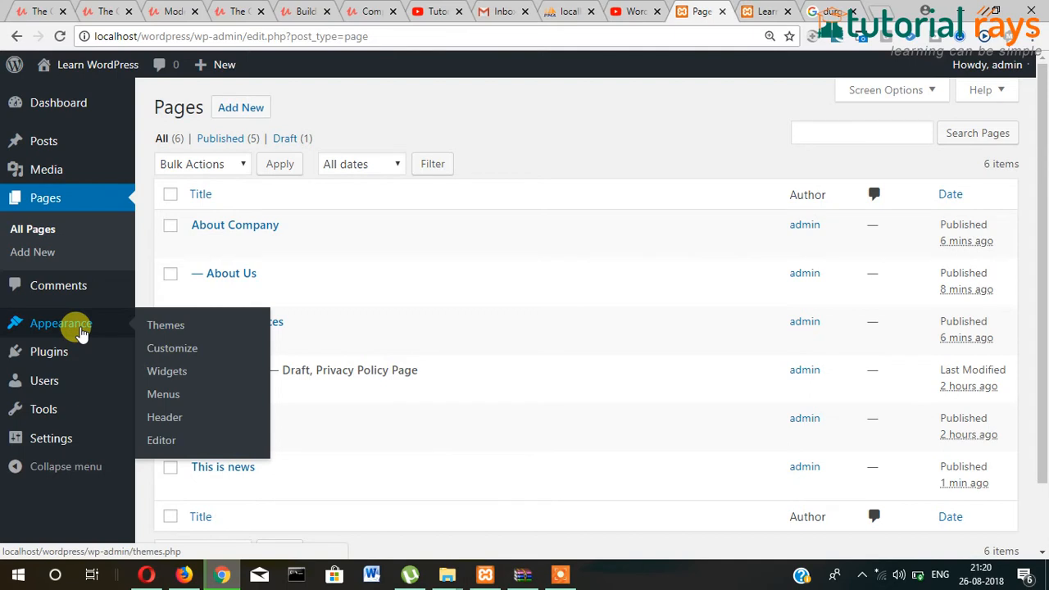
pyautogui.click(168, 326)
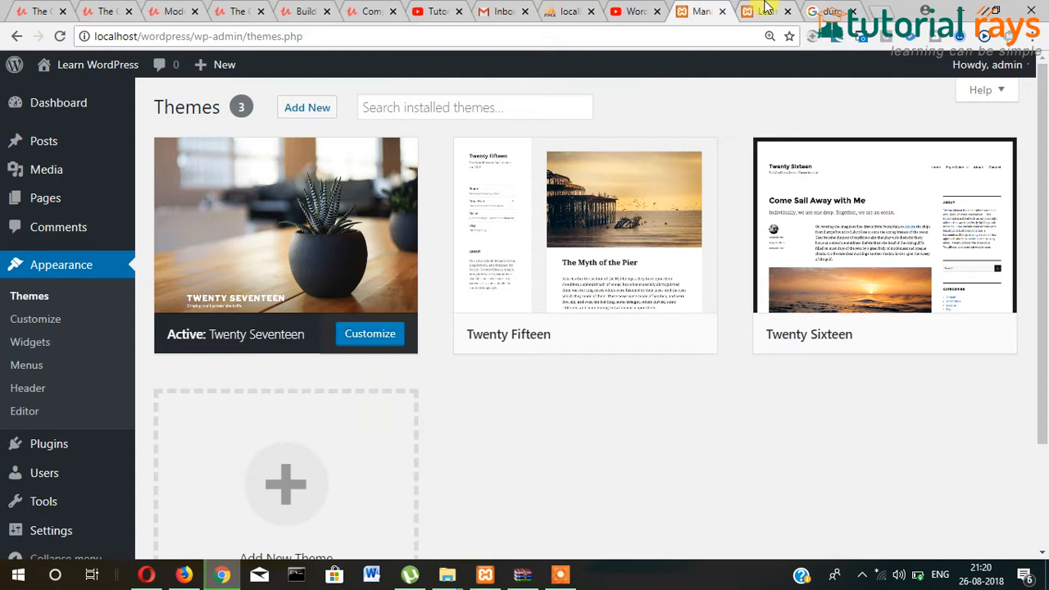
# View the site's front page with its current theme and return to the list of installed themes.
pyautogui.click(766, 11)
pyautogui.click(697, 11)
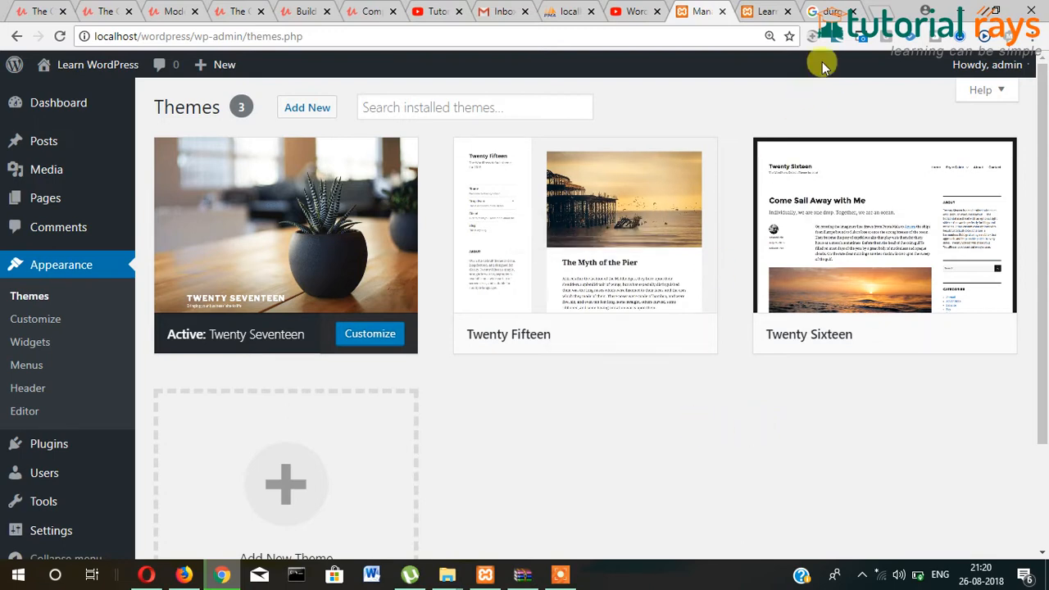
pyautogui.click(763, 11)
pyautogui.click(703, 8)
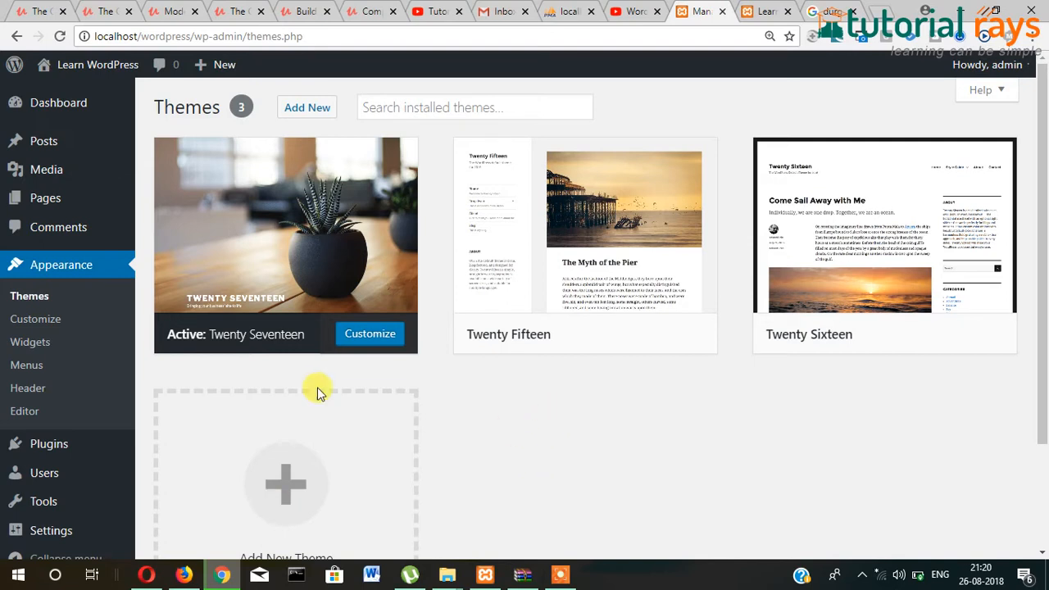
# Activate the Twenty Fifteen theme from the installed themes.
pyautogui.scroll(-1, 584, 441)
pyautogui.scroll(-1, 583, 440)
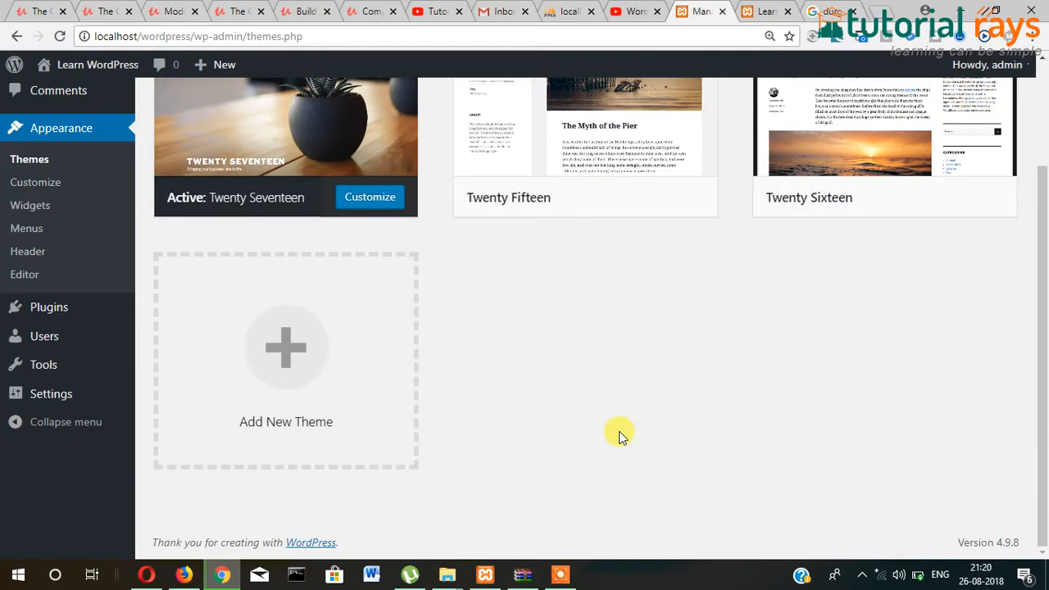
pyautogui.scroll(3, 616, 434)
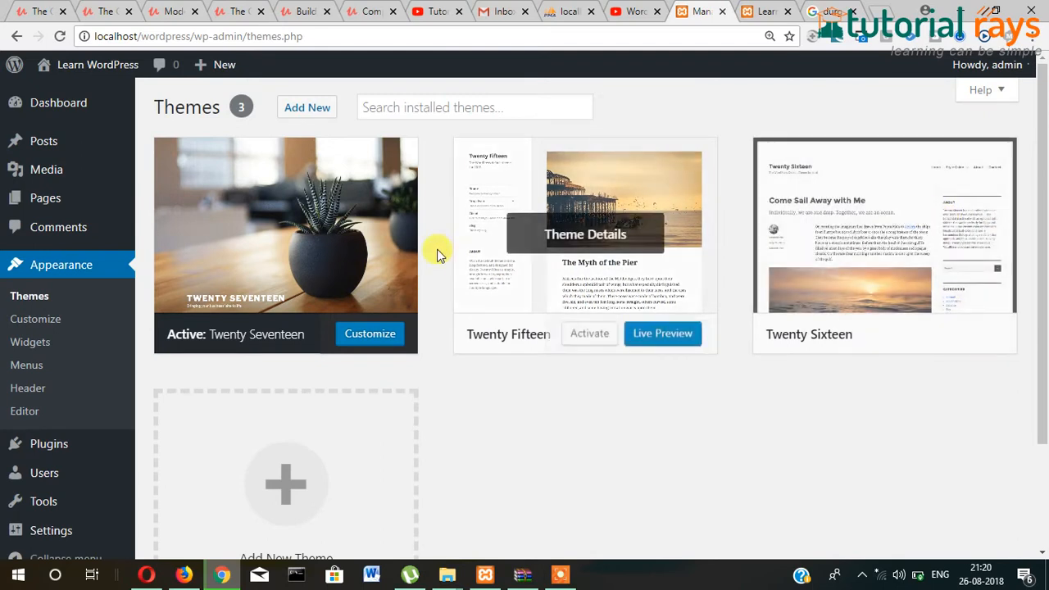
pyautogui.scroll(-2, 428, 311)
pyautogui.scroll(2, 264, 246)
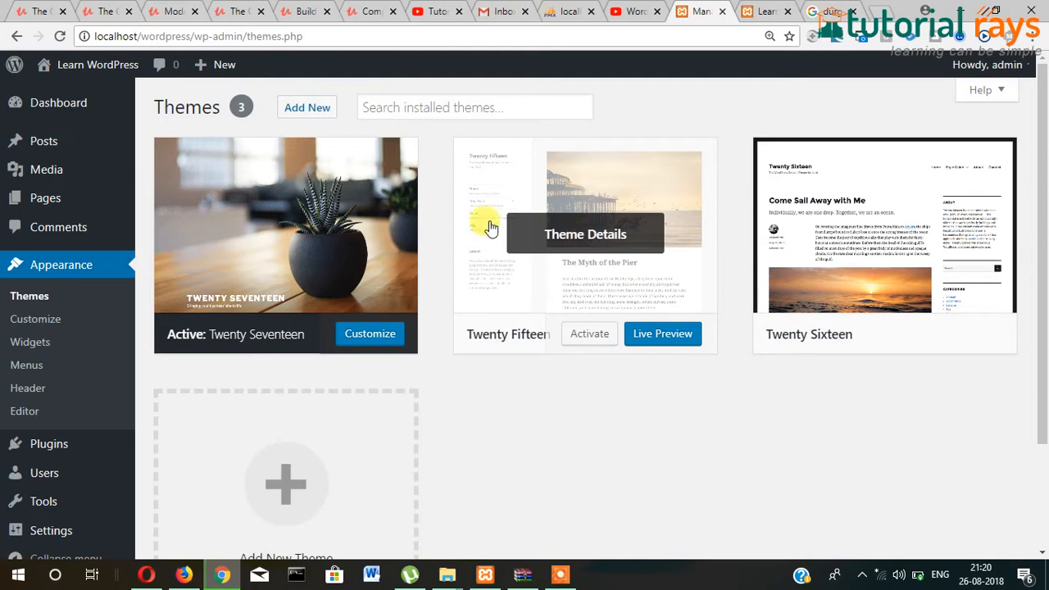
pyautogui.click(588, 343)
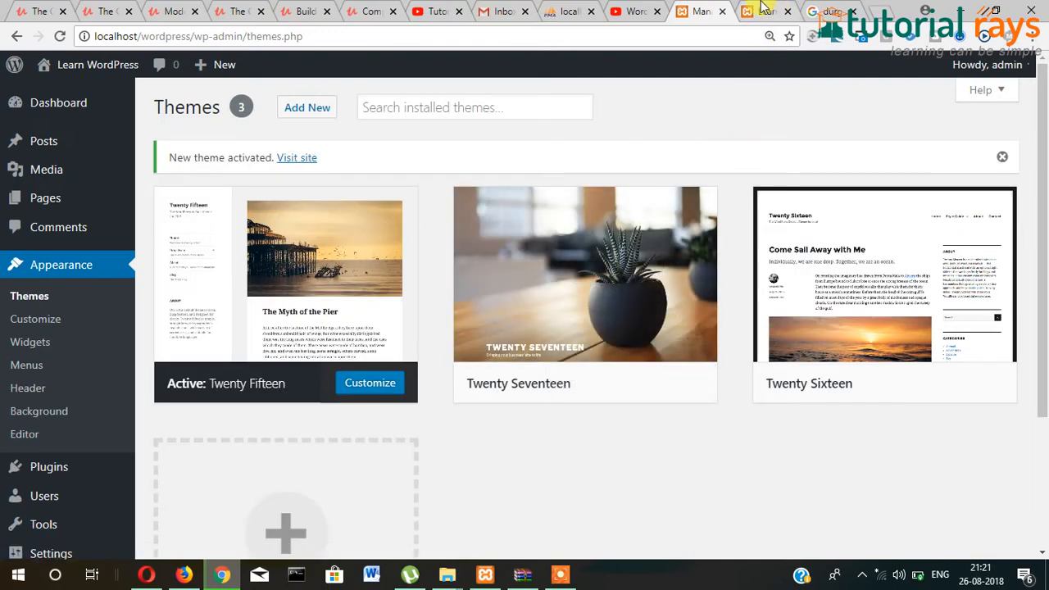
# Reload the site's front page to examine the Twenty Fifteen layout, and return to the Themes page.
pyautogui.click(765, 10)
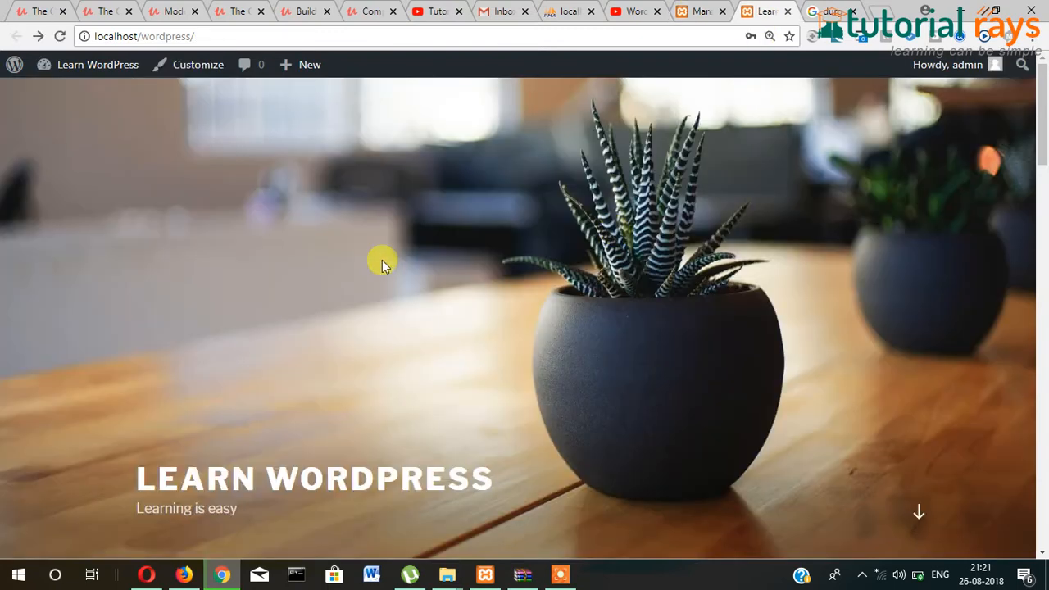
pyautogui.click(58, 36)
pyautogui.scroll(-5, 369, 325)
pyautogui.scroll(5, 336, 312)
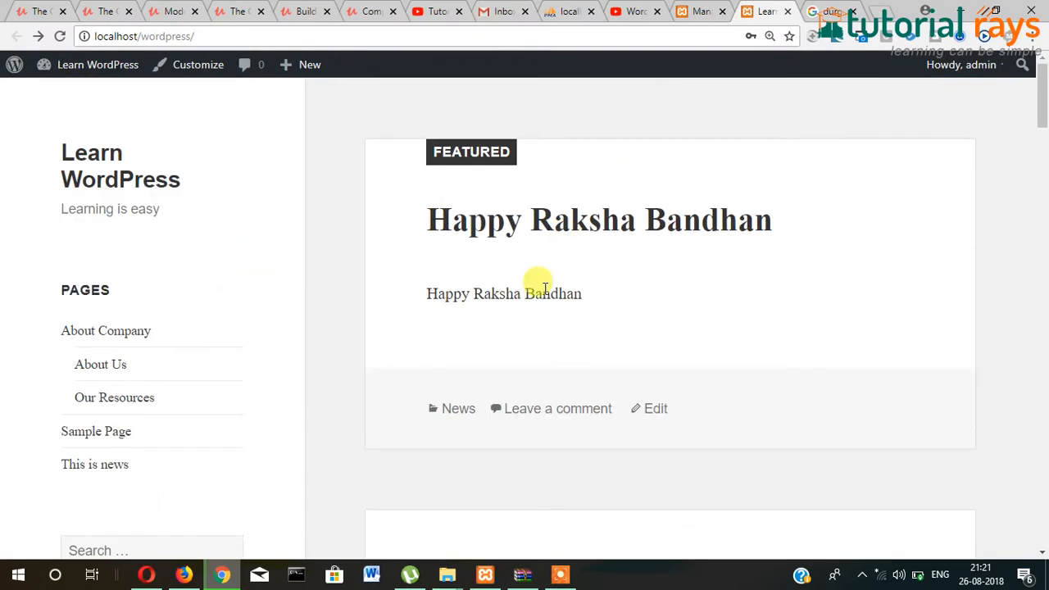
pyautogui.click(701, 11)
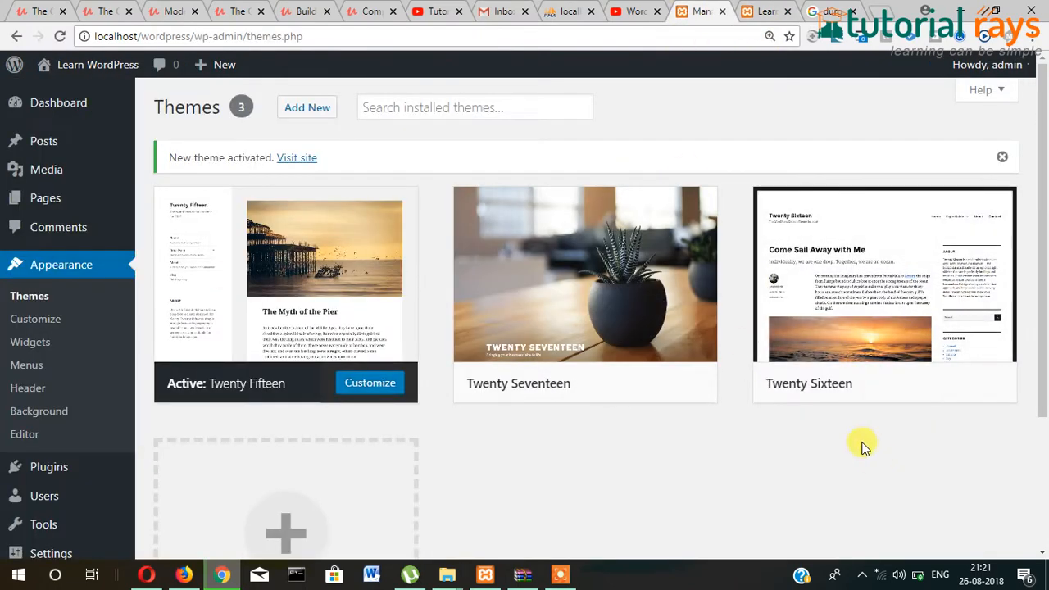
# Open a live preview of the Twenty Sixteen theme, then activate and publish it.
pyautogui.moveTo(836, 398)
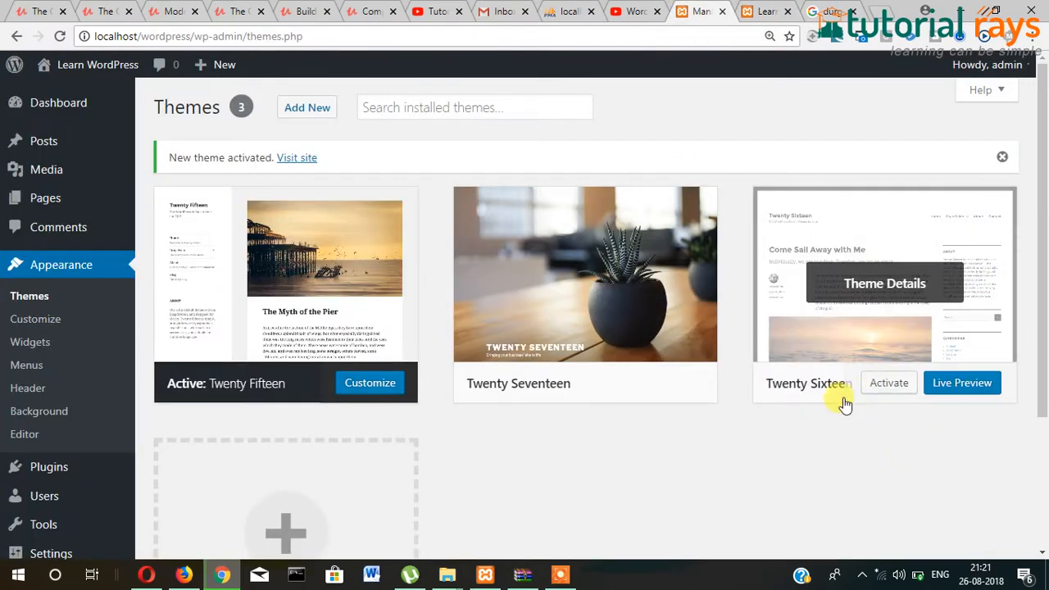
pyautogui.click(959, 392)
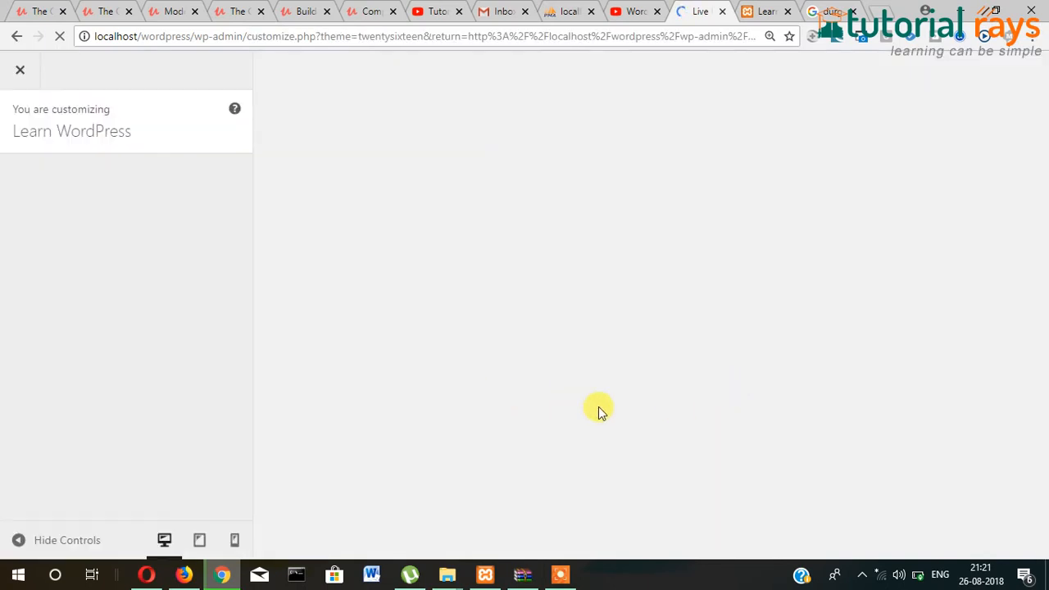
pyautogui.scroll(-8, 569, 328)
pyautogui.scroll(8, 558, 334)
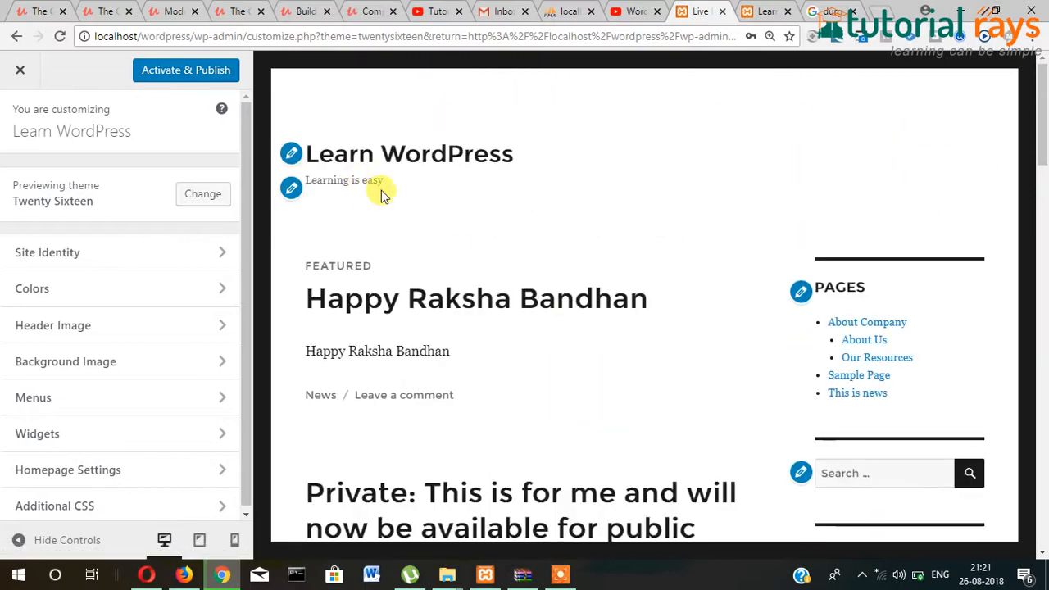
pyautogui.click(171, 72)
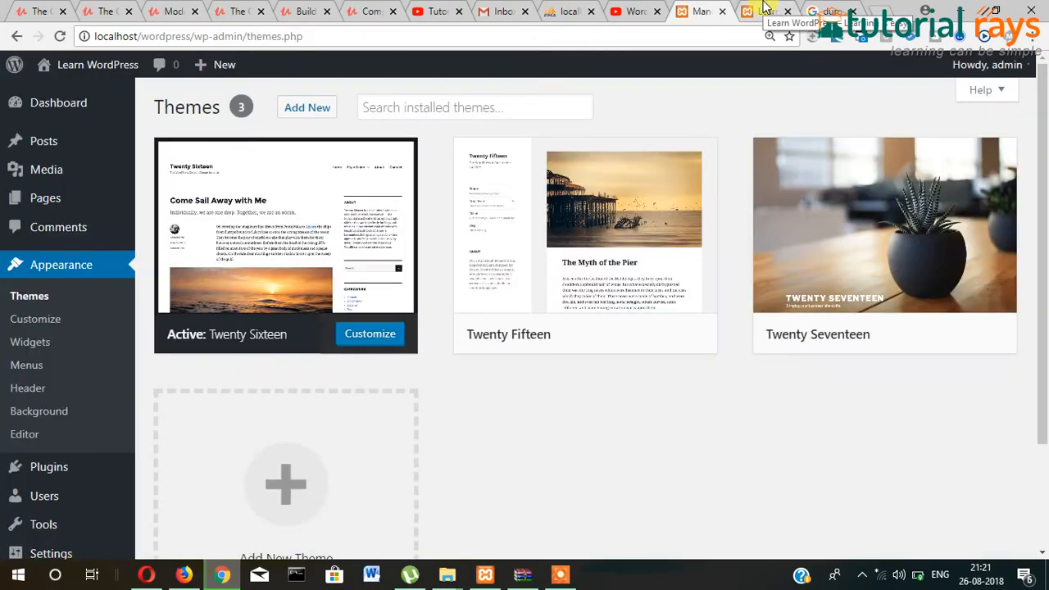
# Reload the site's front page to examine the Twenty Sixteen layout, and return to the Themes page.
pyautogui.click(765, 8)
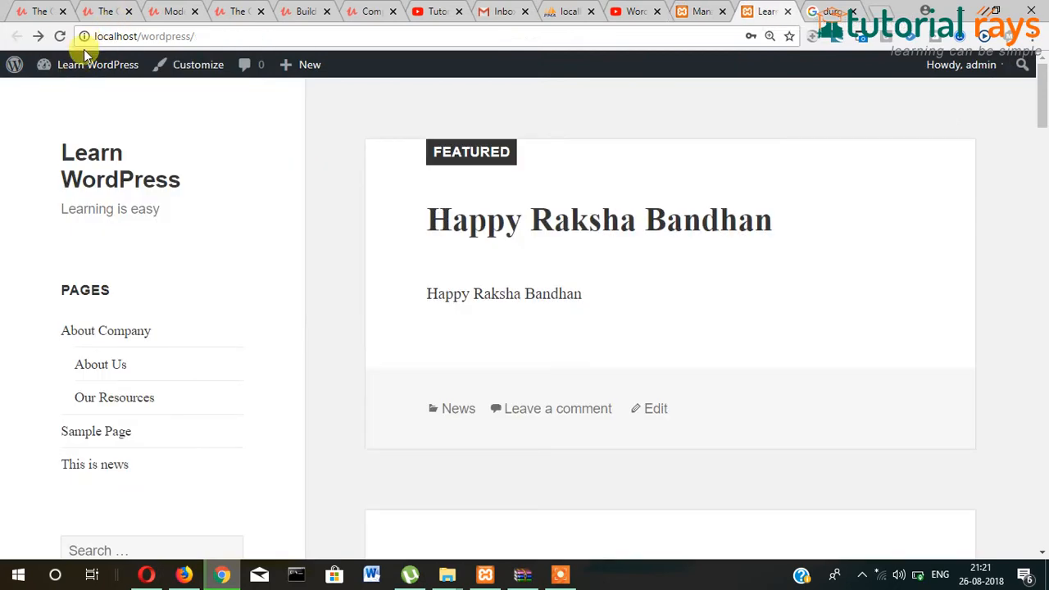
pyautogui.click(59, 36)
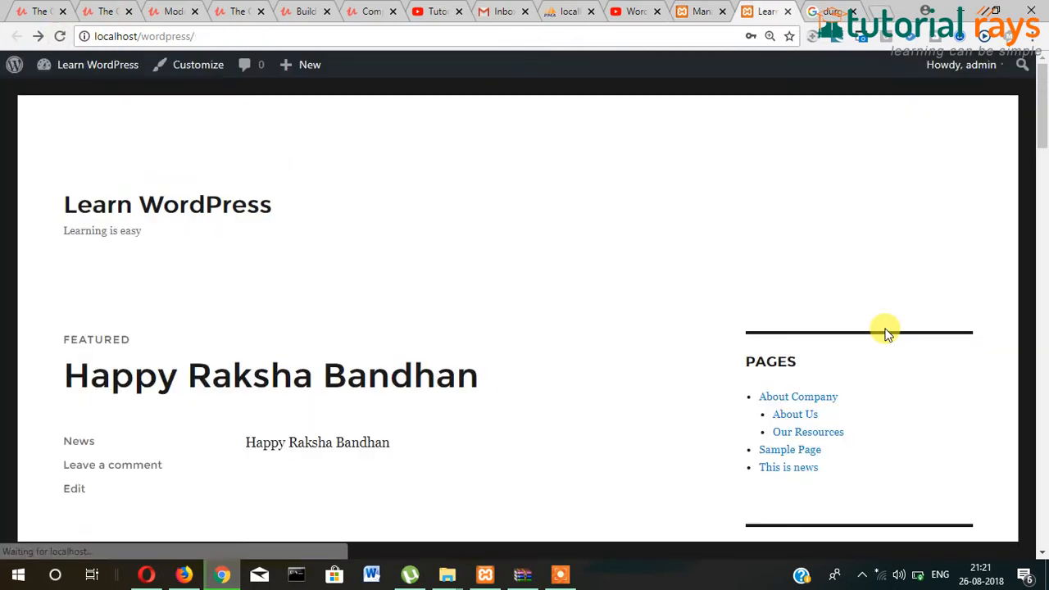
pyautogui.scroll(-6, 468, 347)
pyautogui.scroll(6, 662, 162)
pyautogui.click(701, 11)
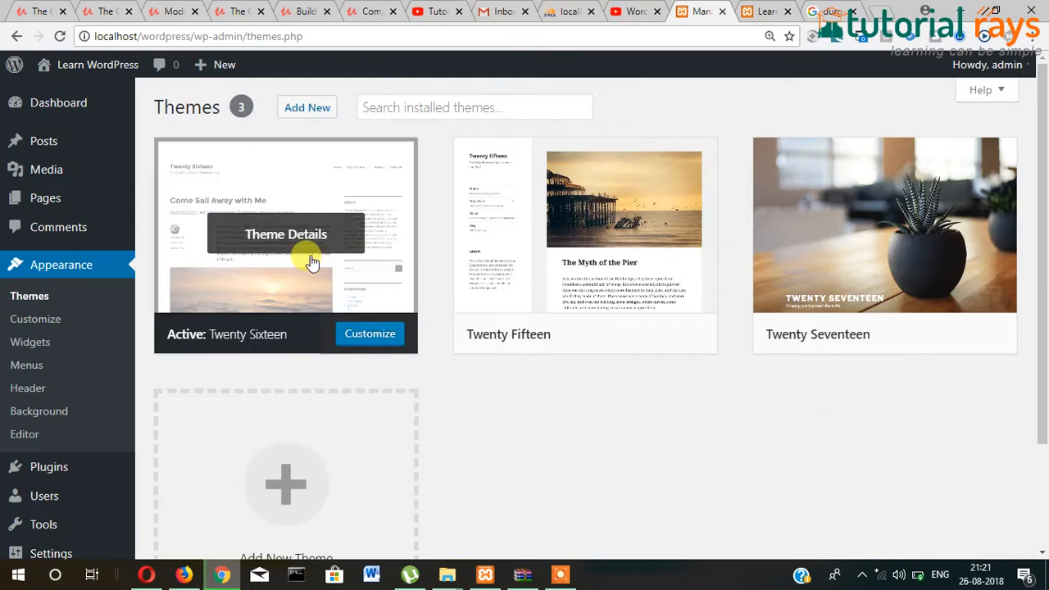
# Open the Add Themes page and show the Featured themes.
pyautogui.scroll(-3, 779, 445)
pyautogui.scroll(3, 762, 436)
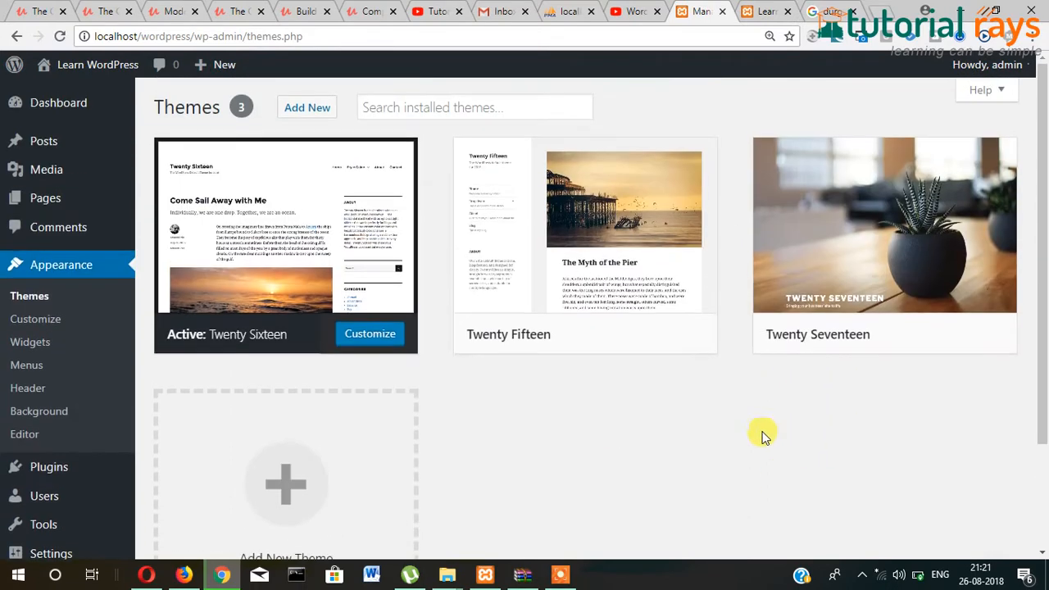
pyautogui.scroll(-3, 547, 380)
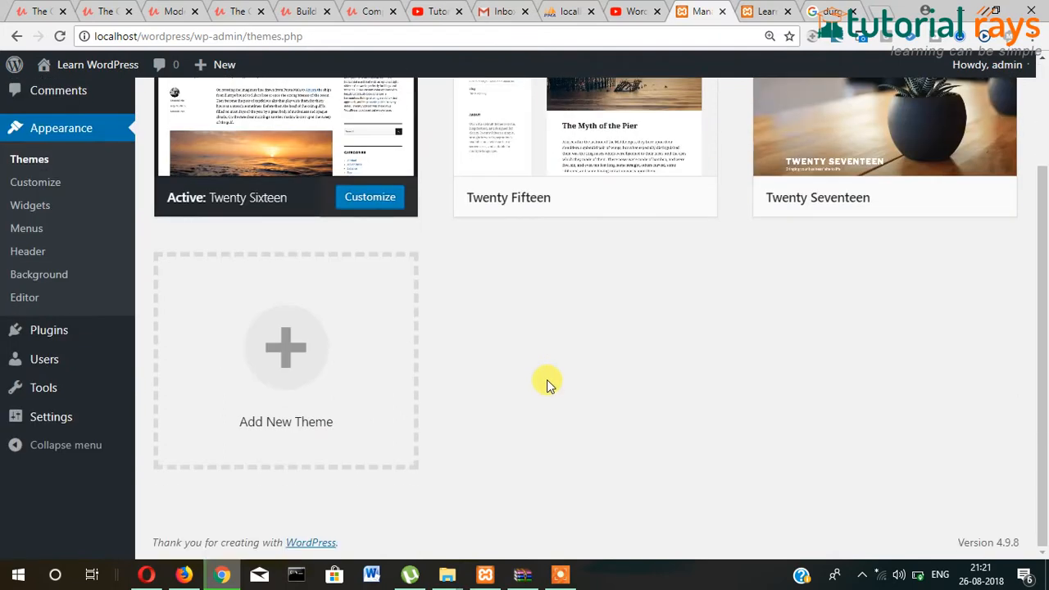
pyautogui.click(280, 367)
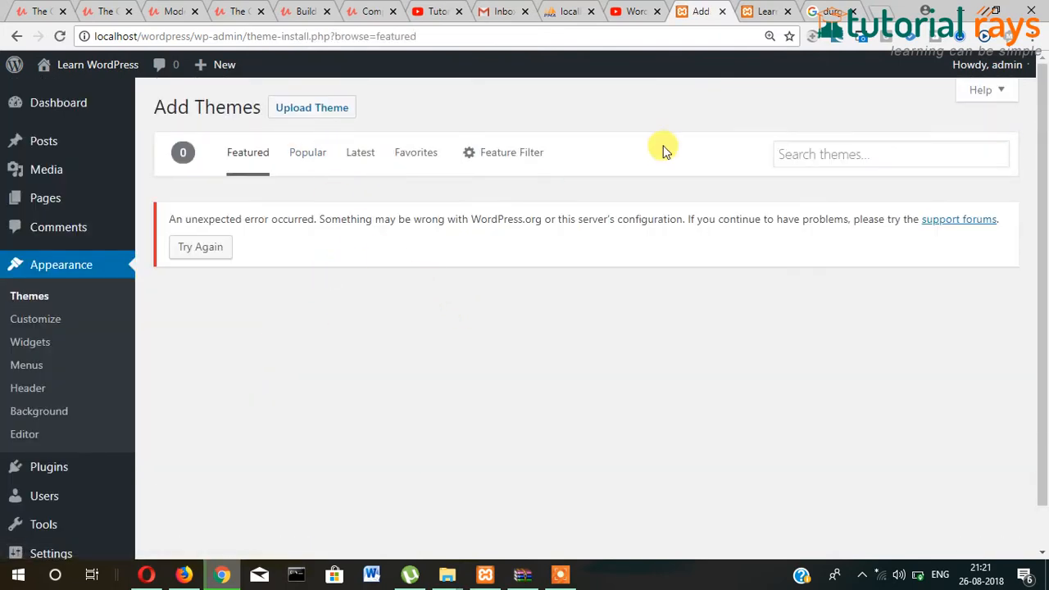
pyautogui.click(248, 154)
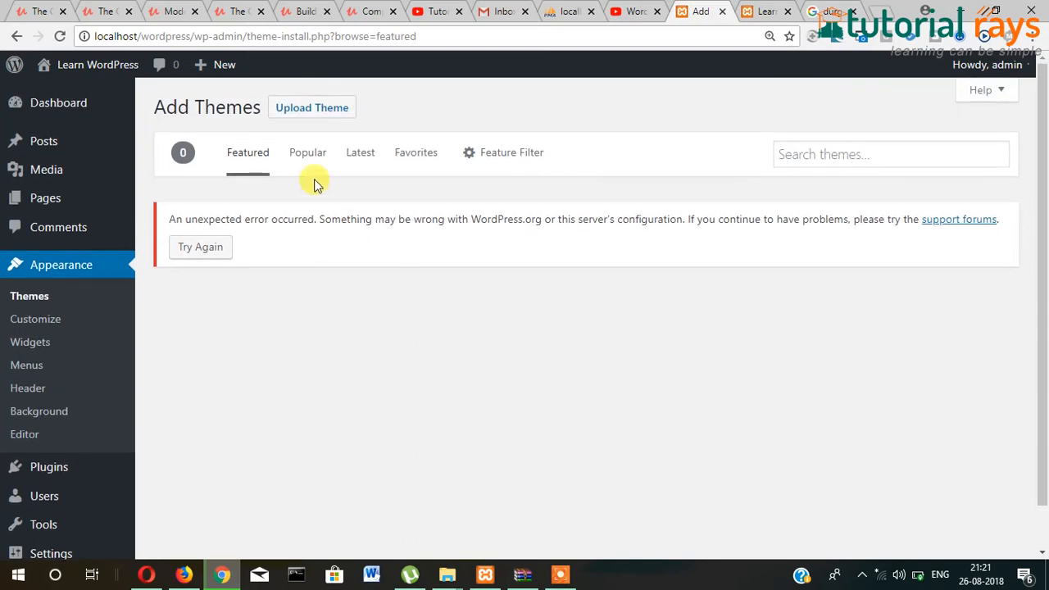
# Show the upload form for installing a theme from a .zip file and look it over.
pyautogui.click(311, 112)
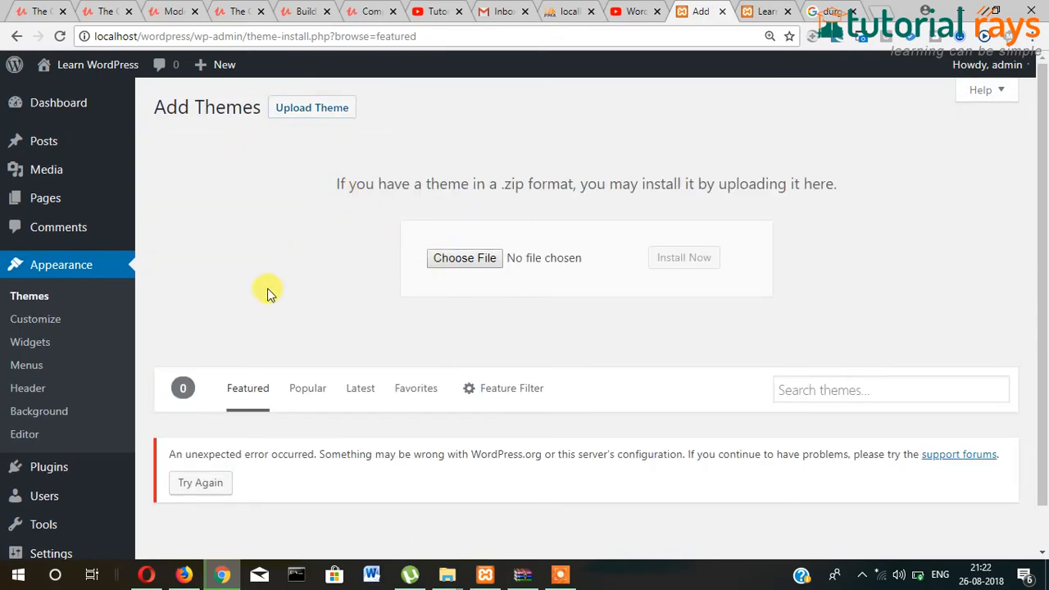
pyautogui.scroll(-1, 264, 277)
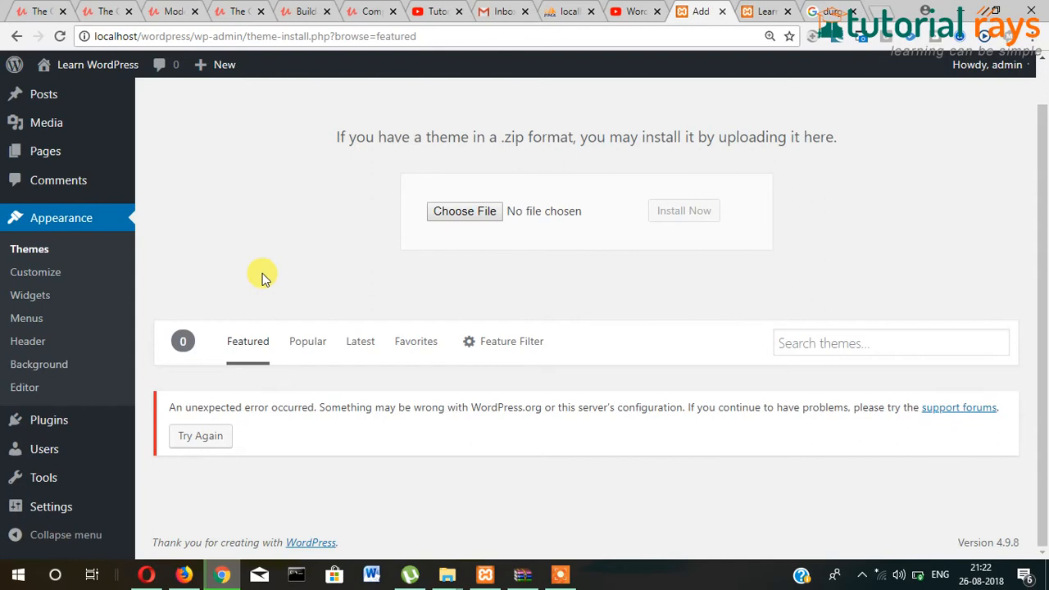
pyautogui.scroll(1, 261, 275)
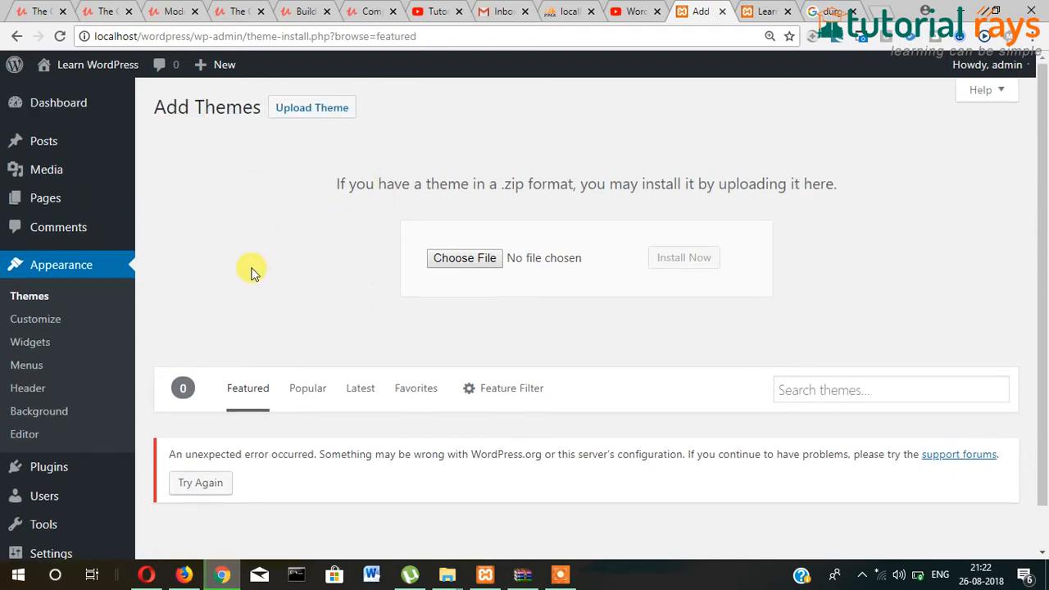
pyautogui.scroll(-1, 250, 295)
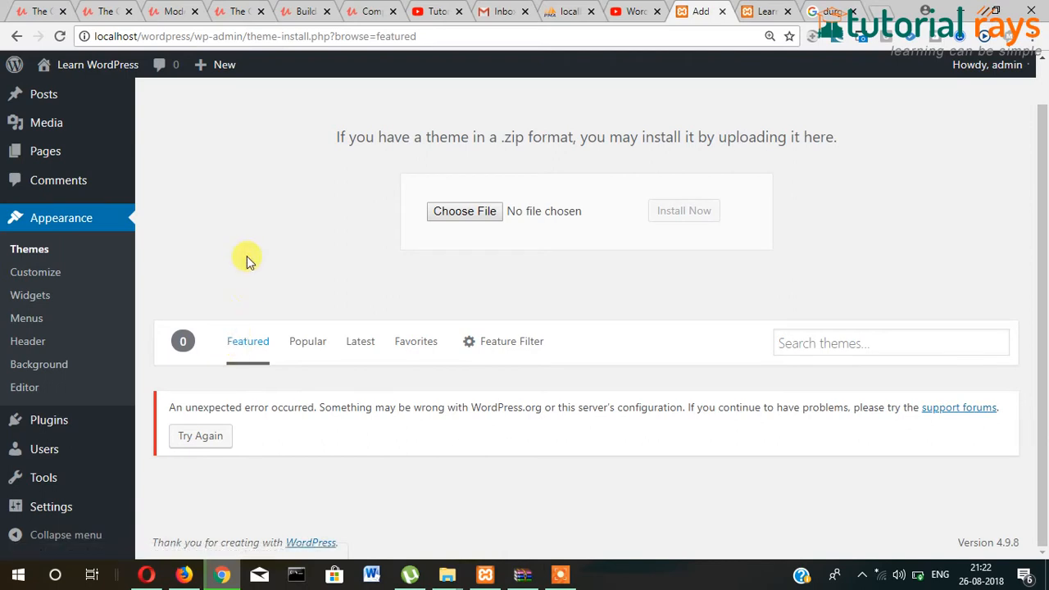
pyautogui.scroll(1, 251, 260)
pyautogui.scroll(-1, 250, 260)
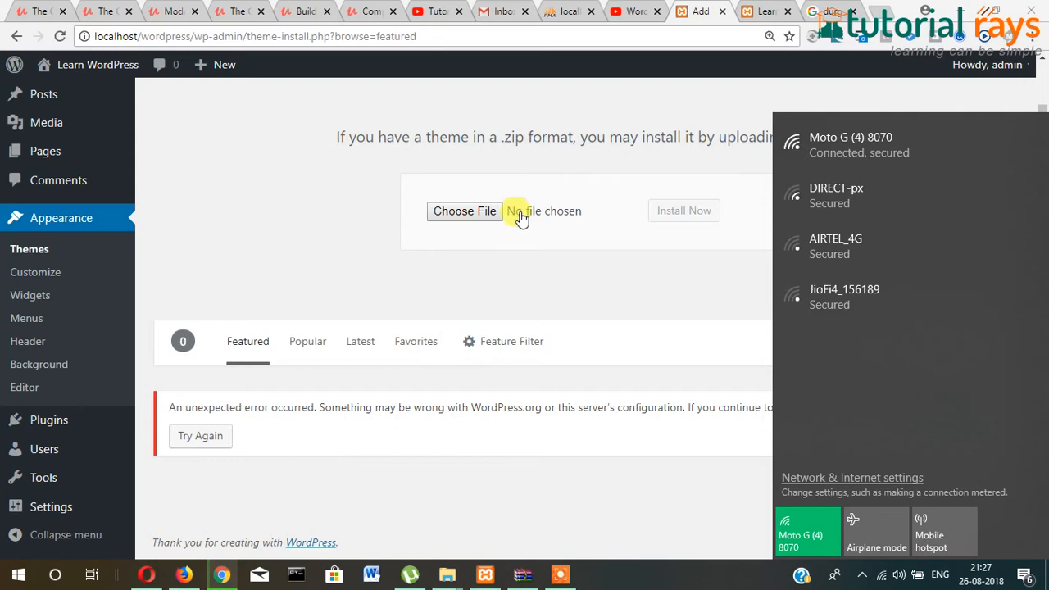
# Close the list of Wi-Fi networks and reload the Add Themes page.
pyautogui.click(249, 200)
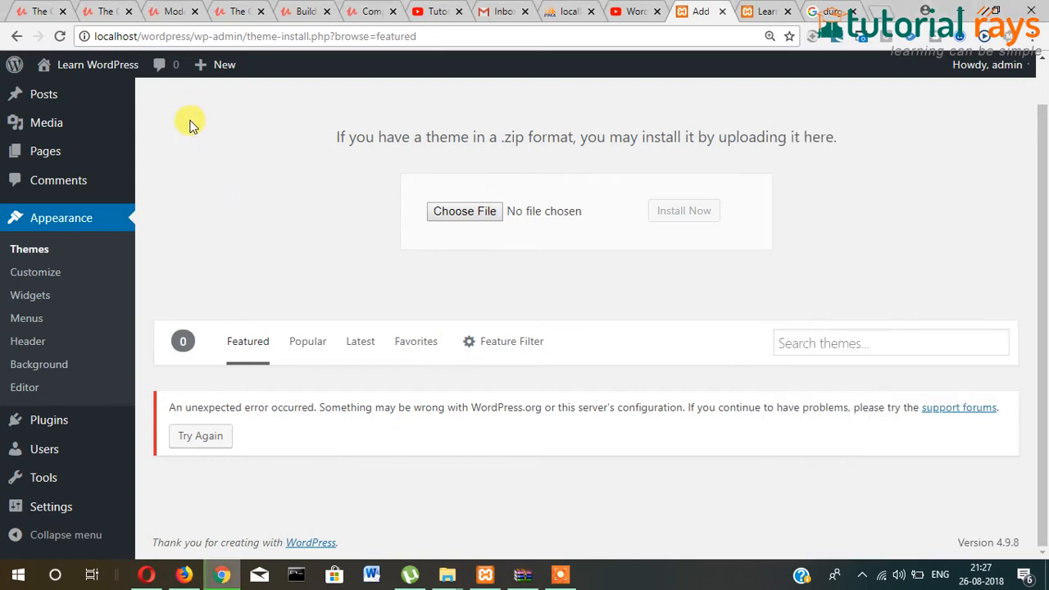
pyautogui.click(61, 38)
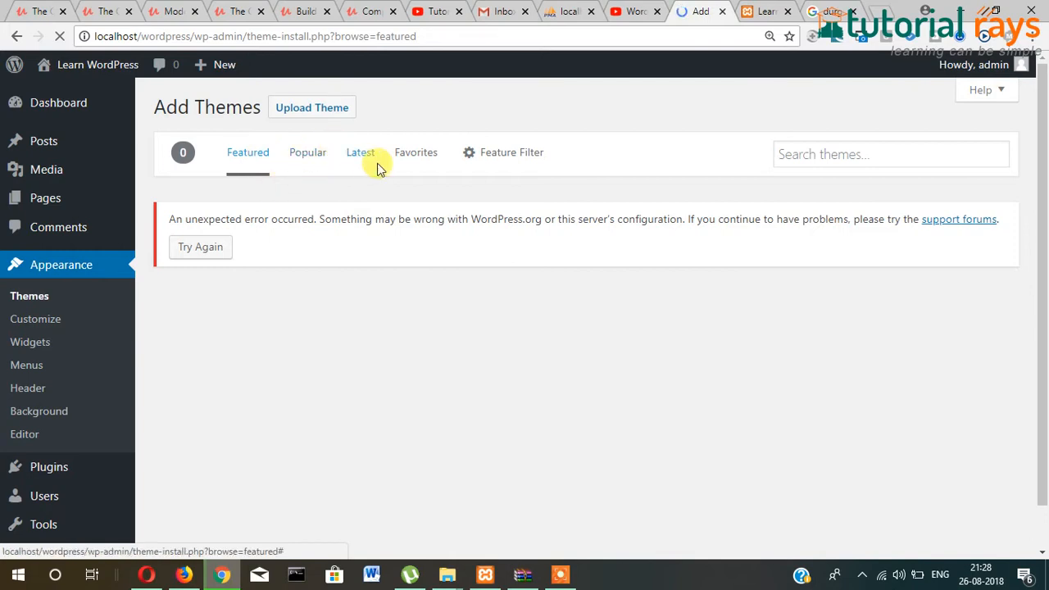
# Replace the query in the open Google results page with "wordpress theme" and look through the search results.
pyautogui.click(828, 11)
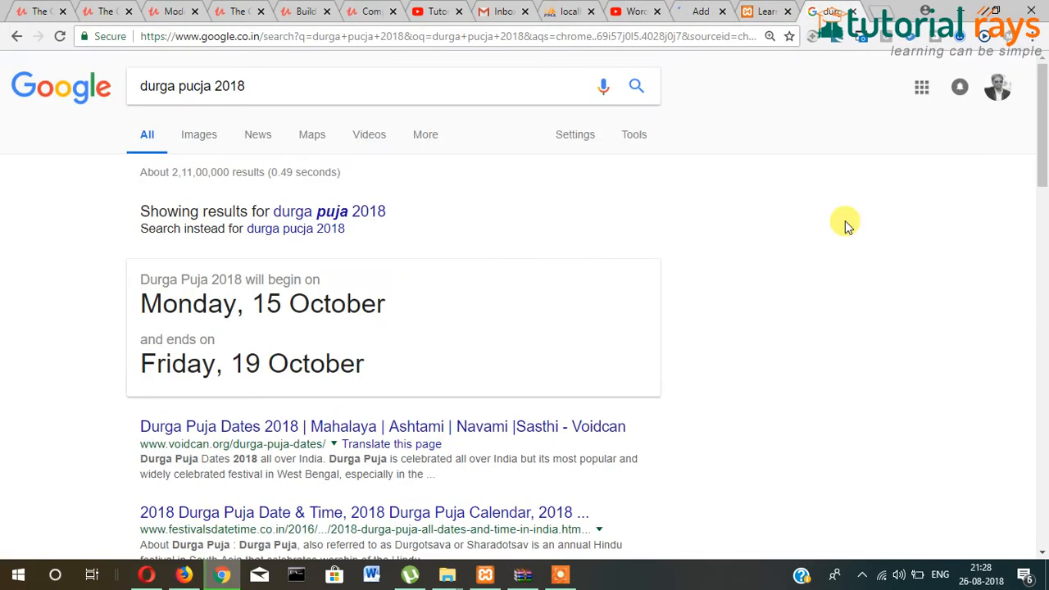
pyautogui.click(336, 83)
pyautogui.hotkey('ctrl', 'a')
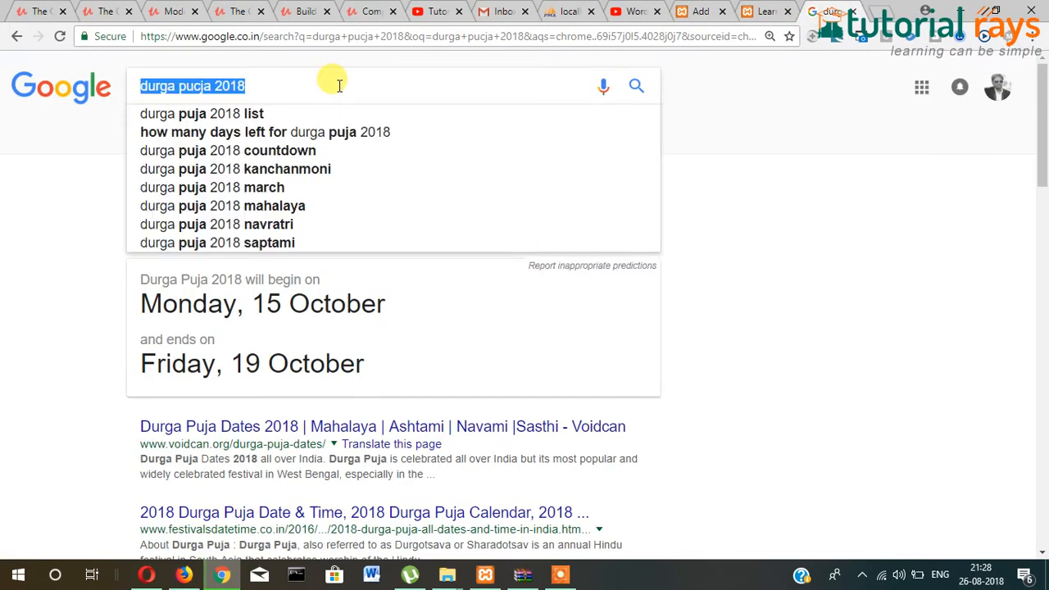
pyautogui.write('wordpress theme')
pyautogui.press('Return')
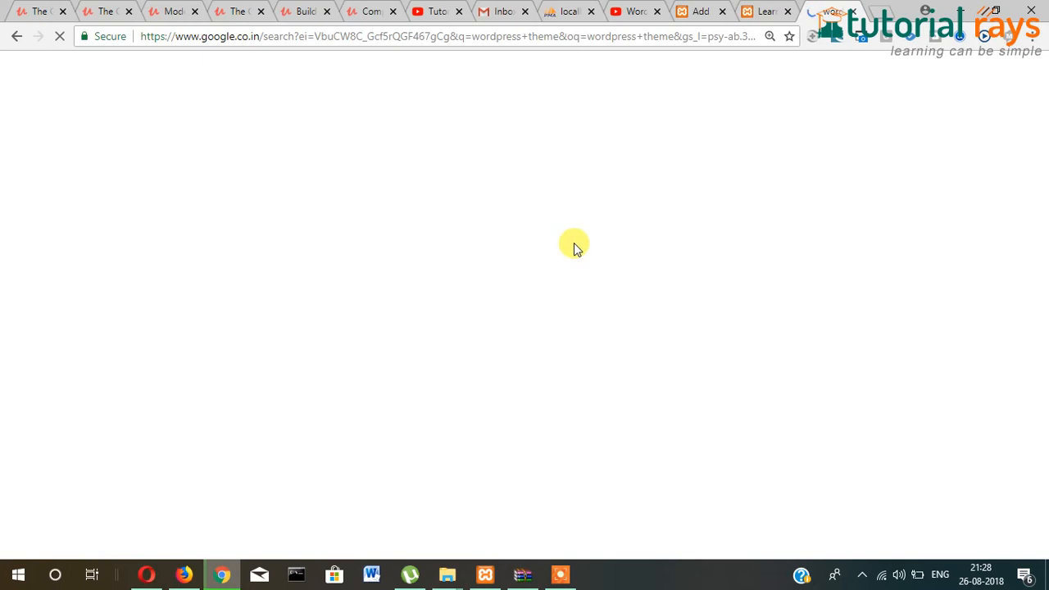
pyautogui.scroll(-3, 11, 377)
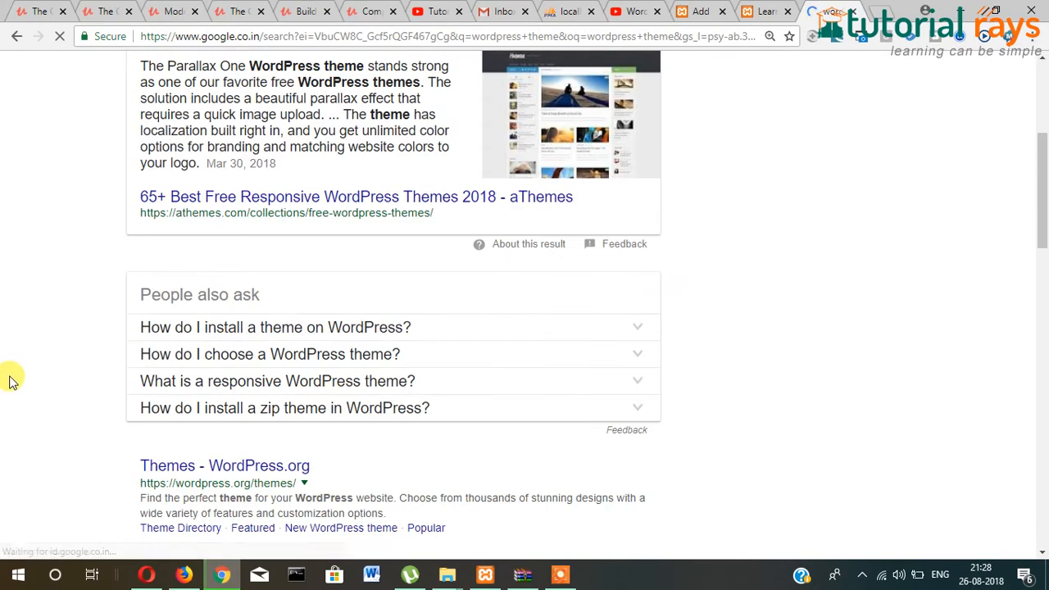
# Open the WordPress.org Themes page from the Google results and look at its Featured themes.
pyautogui.scroll(-4, 11, 381)
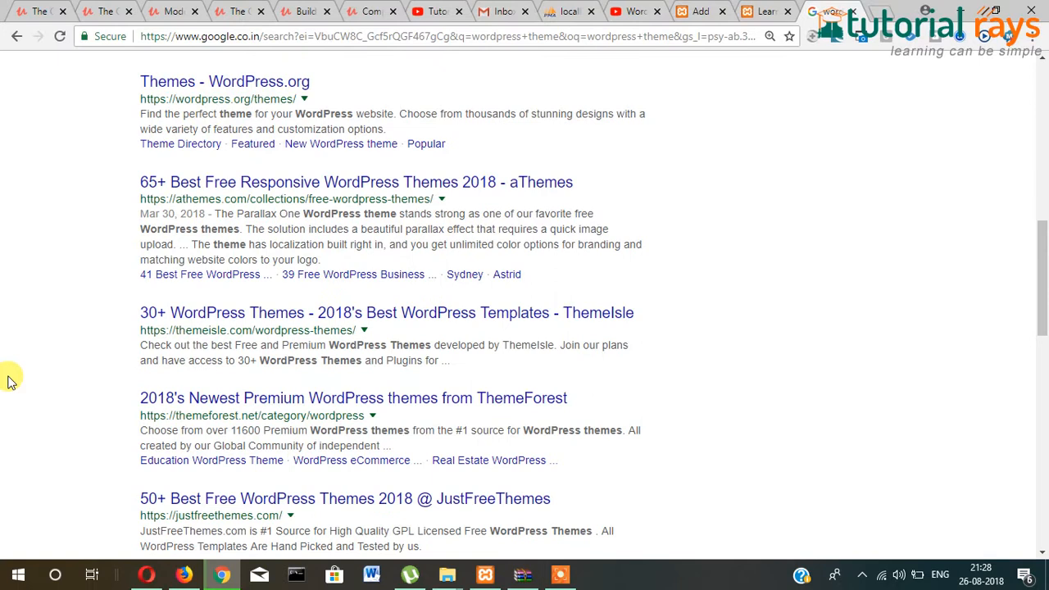
pyautogui.click(260, 93)
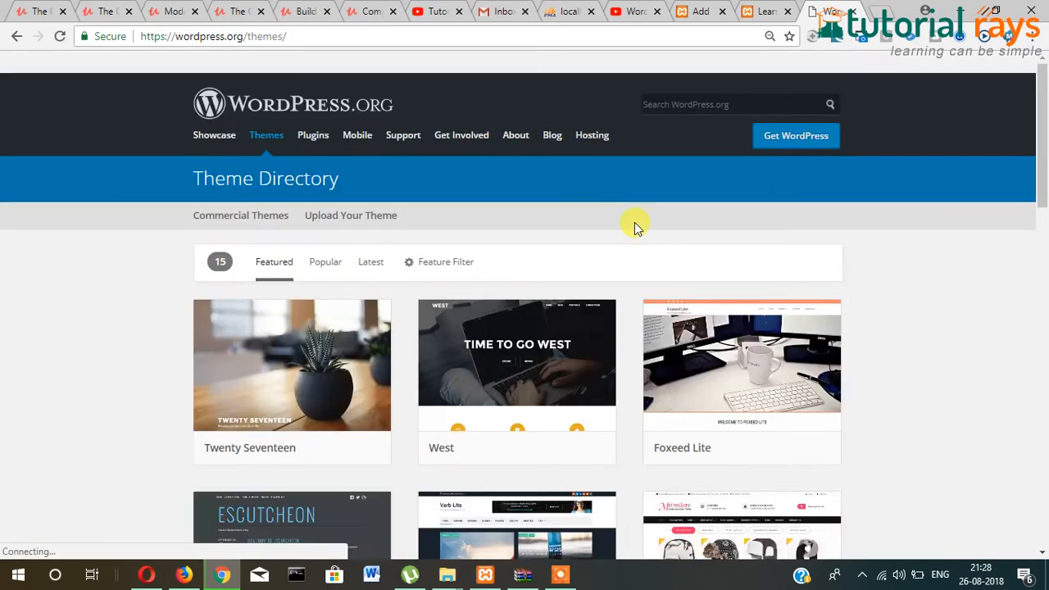
pyautogui.scroll(-1, 738, 230)
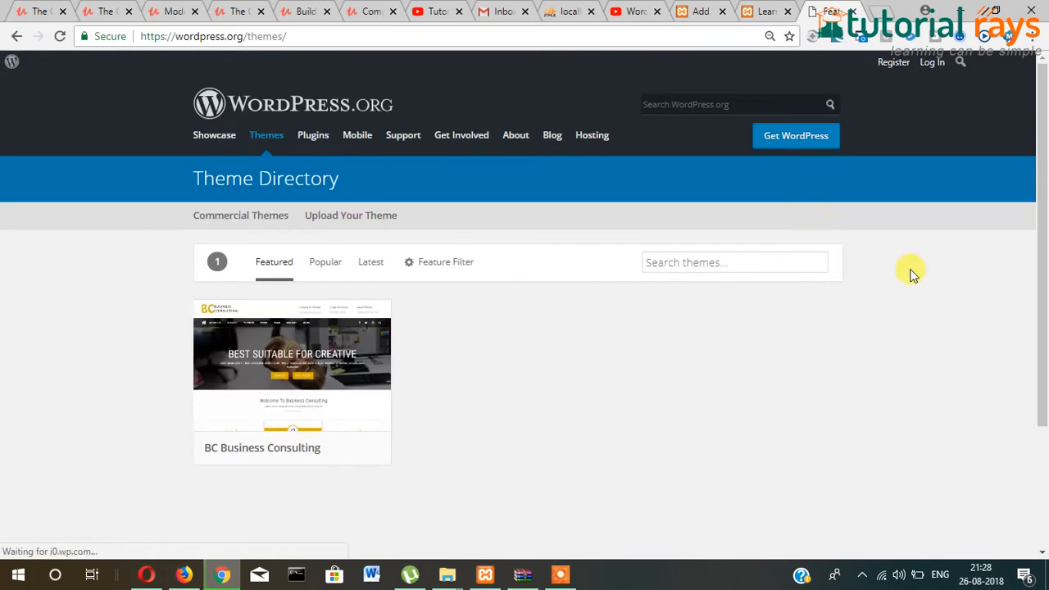
pyautogui.scroll(-2, 886, 254)
pyautogui.scroll(2, 910, 272)
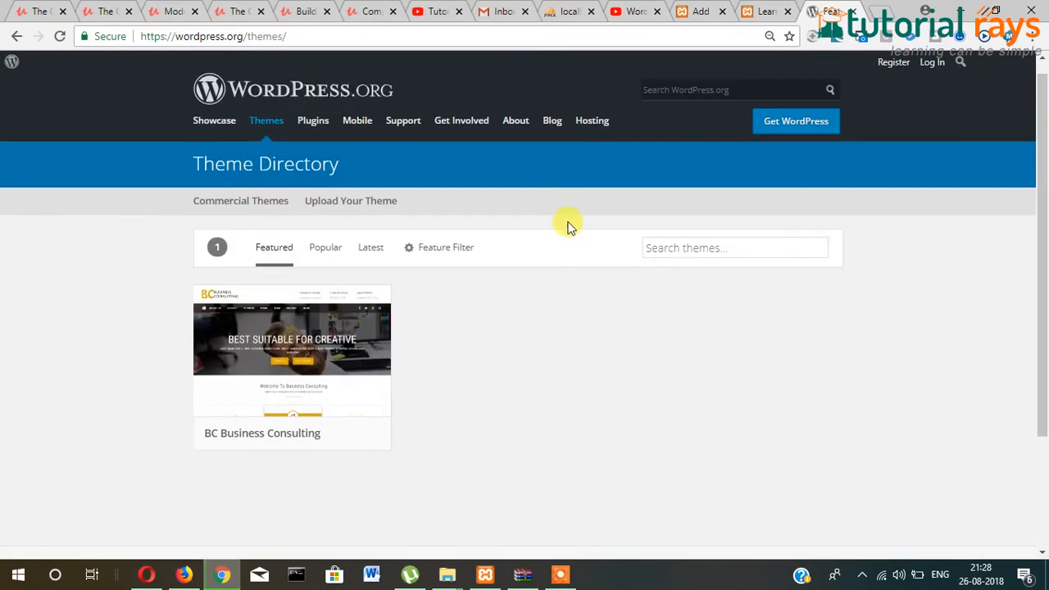
# Show the Popular themes in the WordPress.org Theme Directory and browse through the list.
pyautogui.click(328, 249)
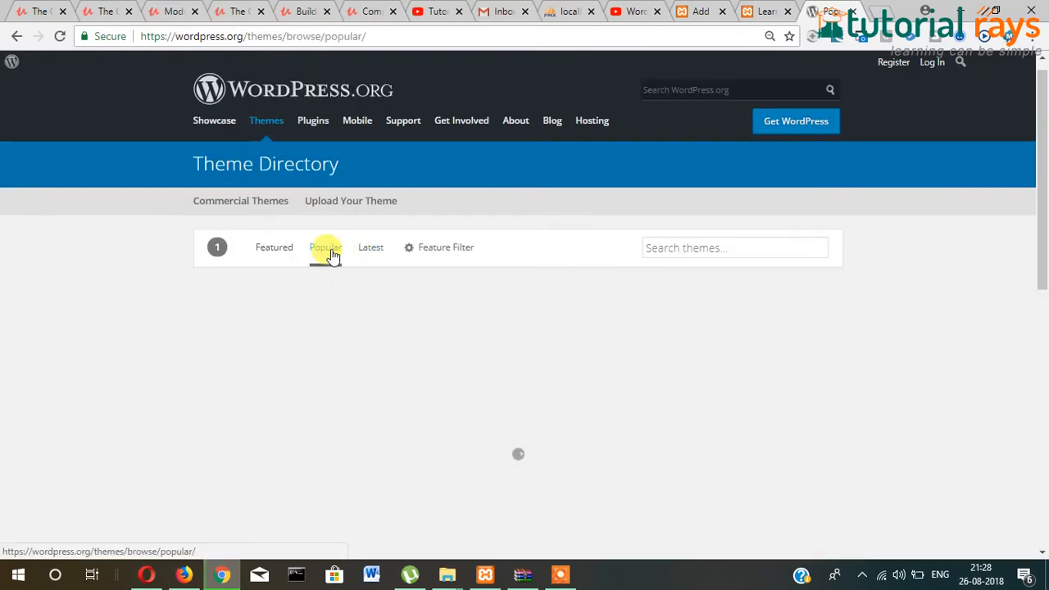
pyautogui.scroll(-3, 756, 310)
pyautogui.scroll(-1, 757, 307)
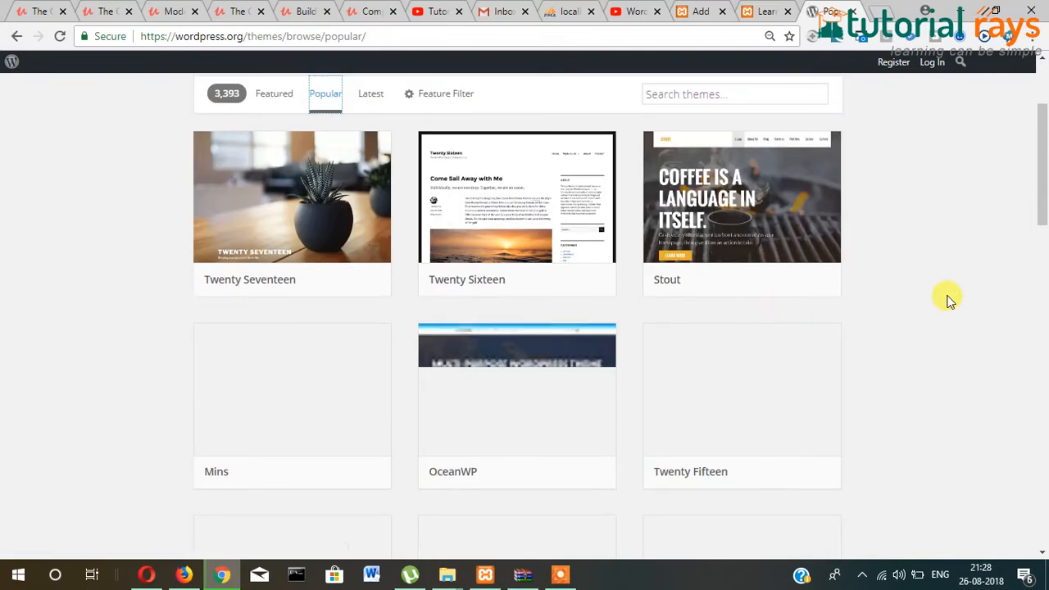
pyautogui.scroll(-1, 974, 295)
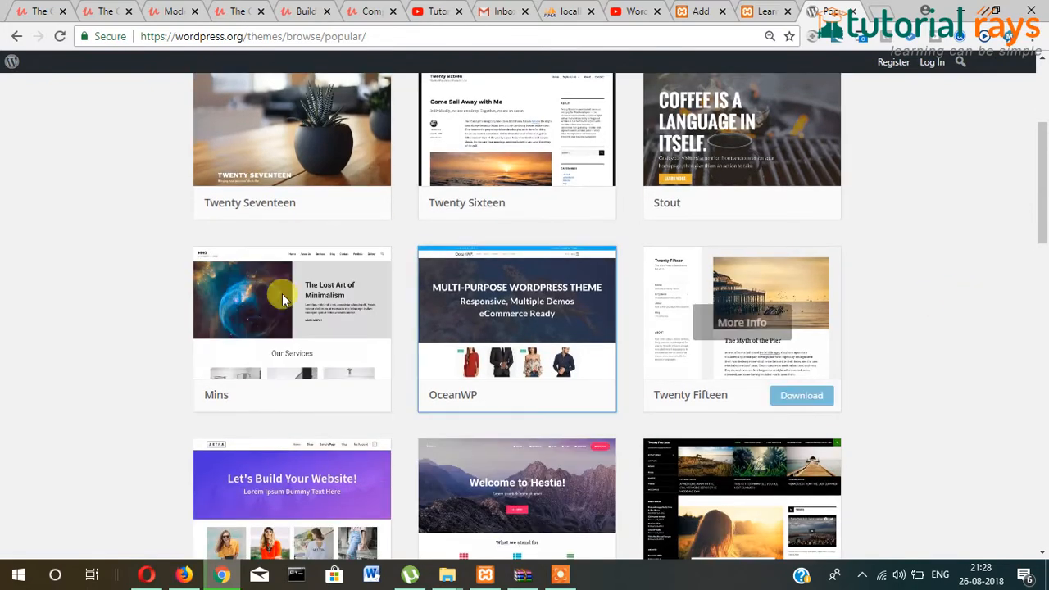
pyautogui.scroll(1, 28, 281)
pyautogui.moveTo(287, 209)
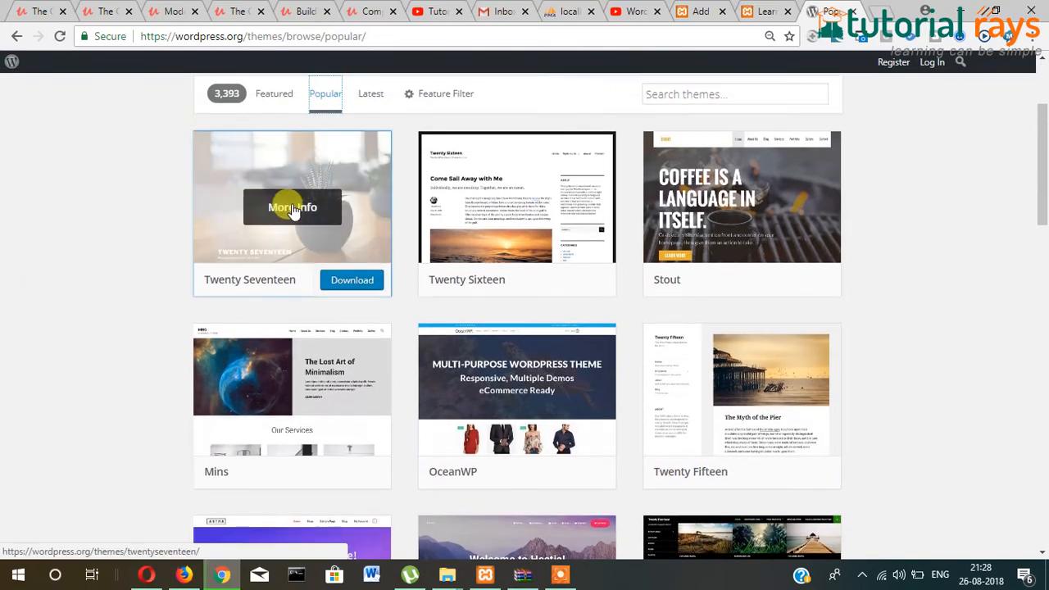
pyautogui.scroll(-2, 992, 293)
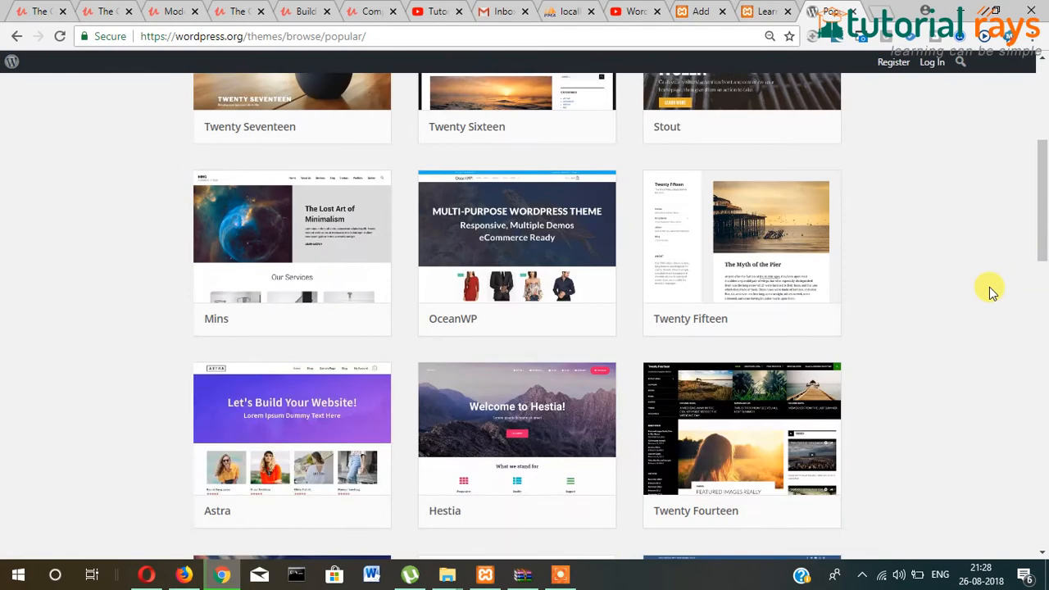
pyautogui.scroll(-4, 992, 293)
pyautogui.scroll(-3, 992, 293)
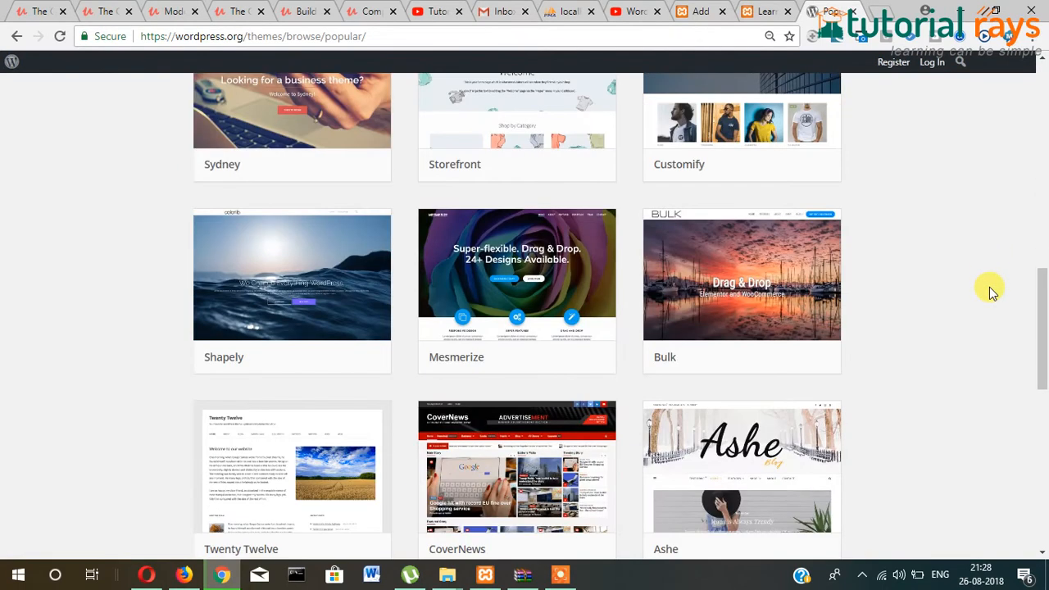
pyautogui.scroll(-2, 992, 292)
pyautogui.scroll(-5, 992, 292)
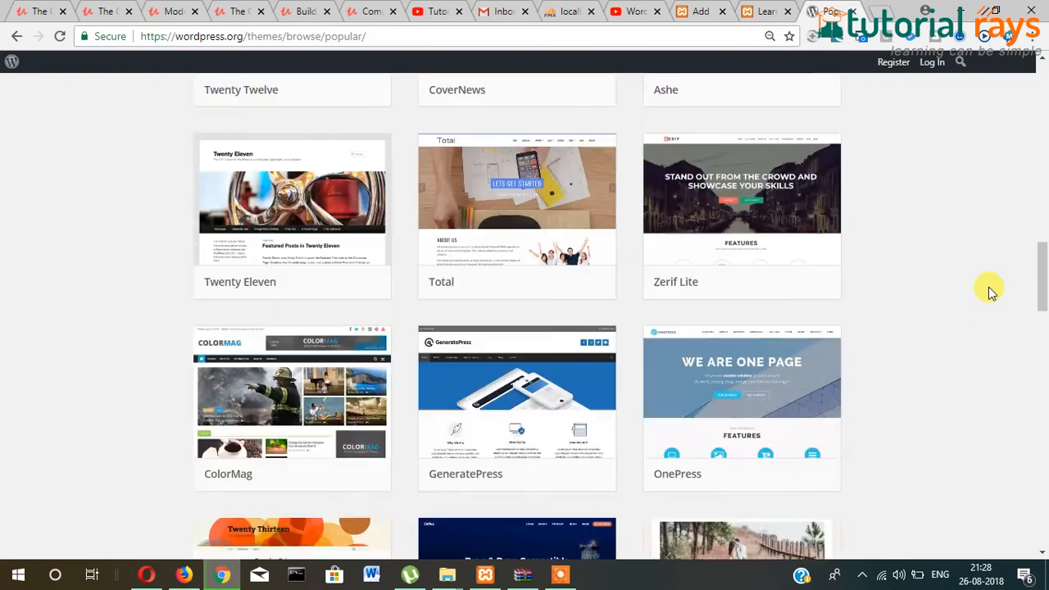
pyautogui.scroll(-2, 992, 293)
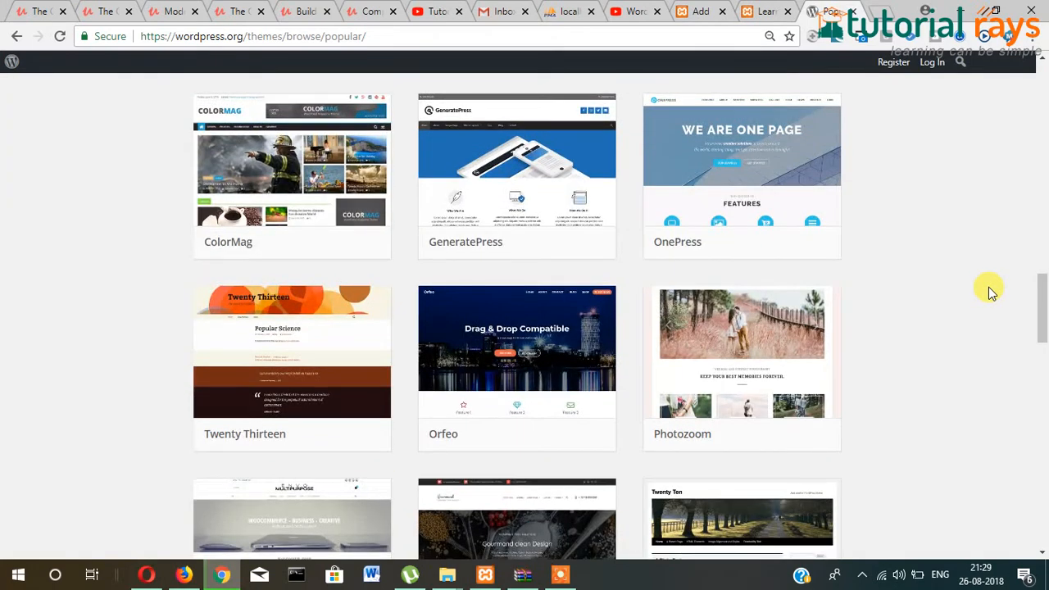
pyautogui.scroll(-4, 992, 293)
pyautogui.scroll(-3, 989, 293)
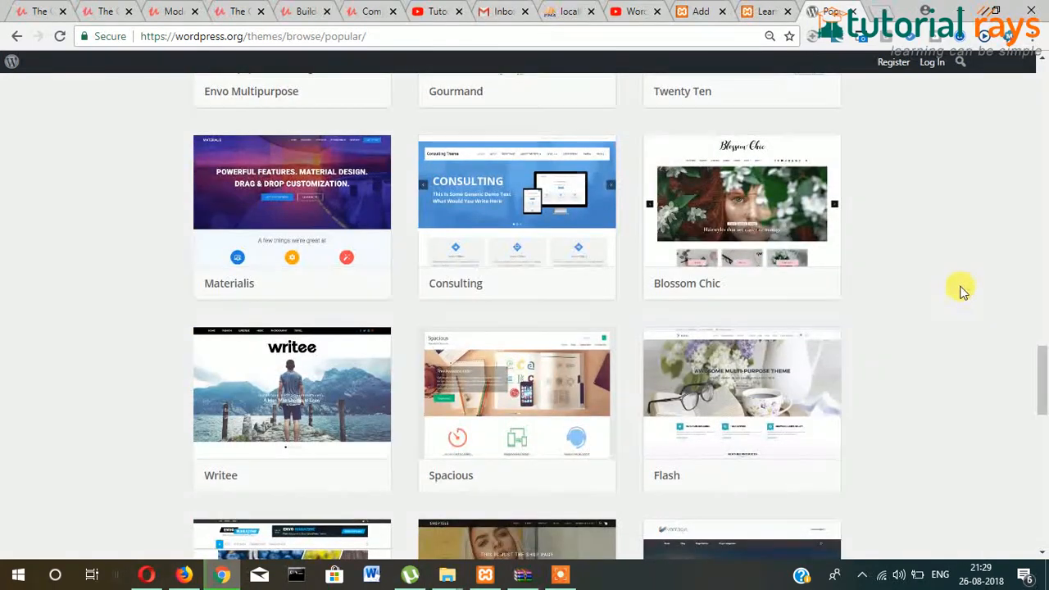
pyautogui.scroll(-5, 963, 293)
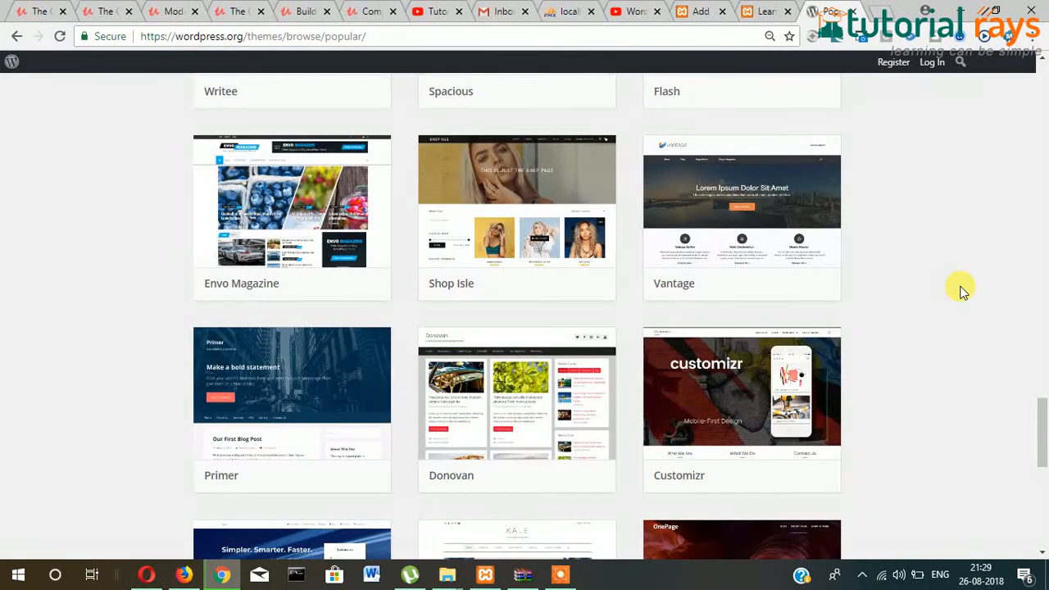
# Download the Donovan theme from the Popular list and show its zip file in the Downloads folder.
pyautogui.scroll(-2, 963, 293)
pyautogui.moveTo(534, 235)
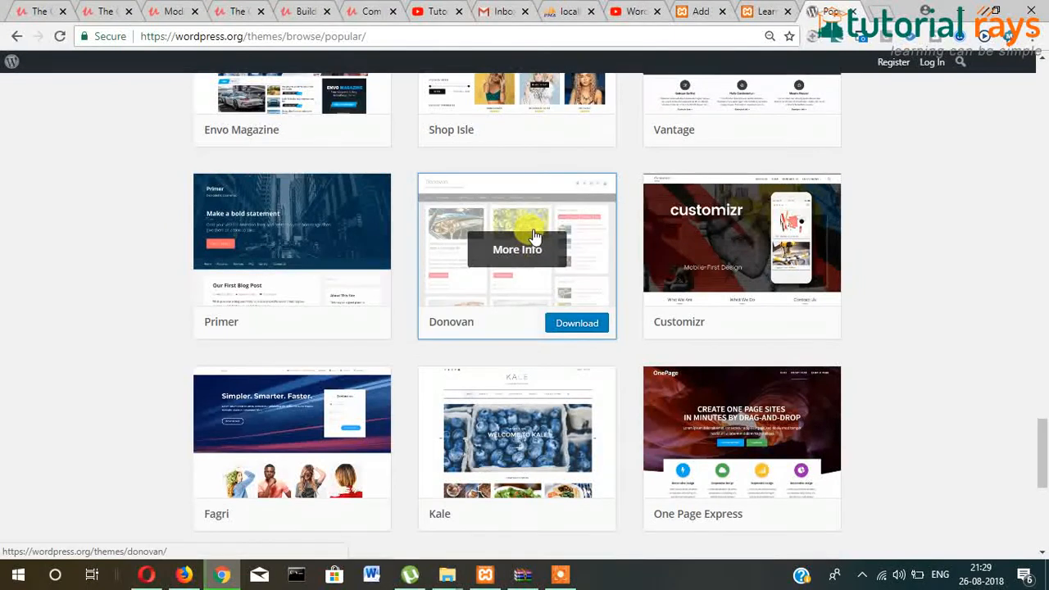
pyautogui.click(576, 324)
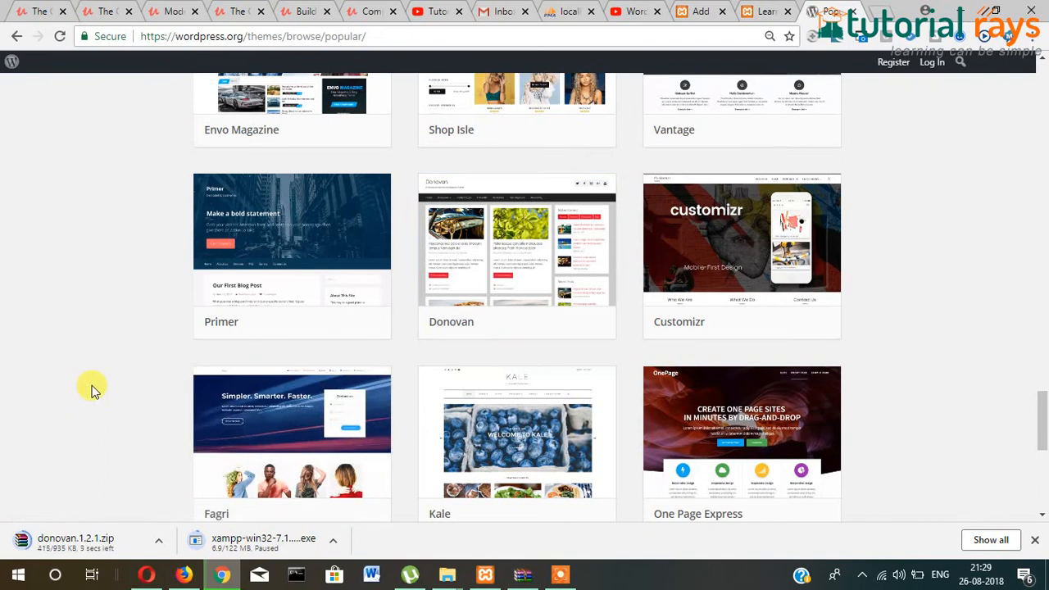
pyautogui.click(159, 541)
pyautogui.click(206, 492)
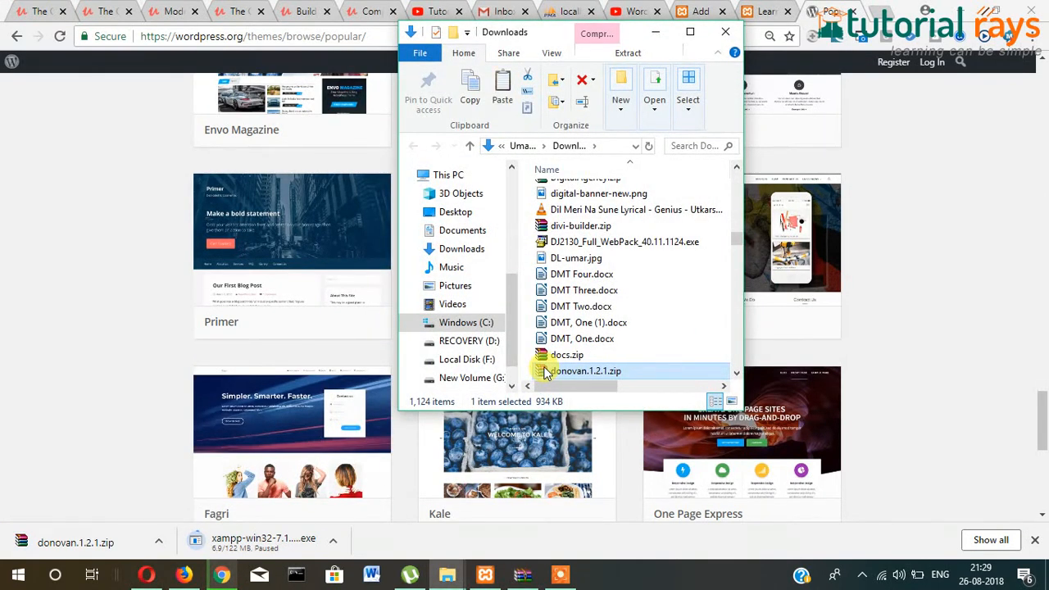
# Switch to the File Explorer window of the local wordpress folder and open wp-content\themes.
pyautogui.press('super+d')
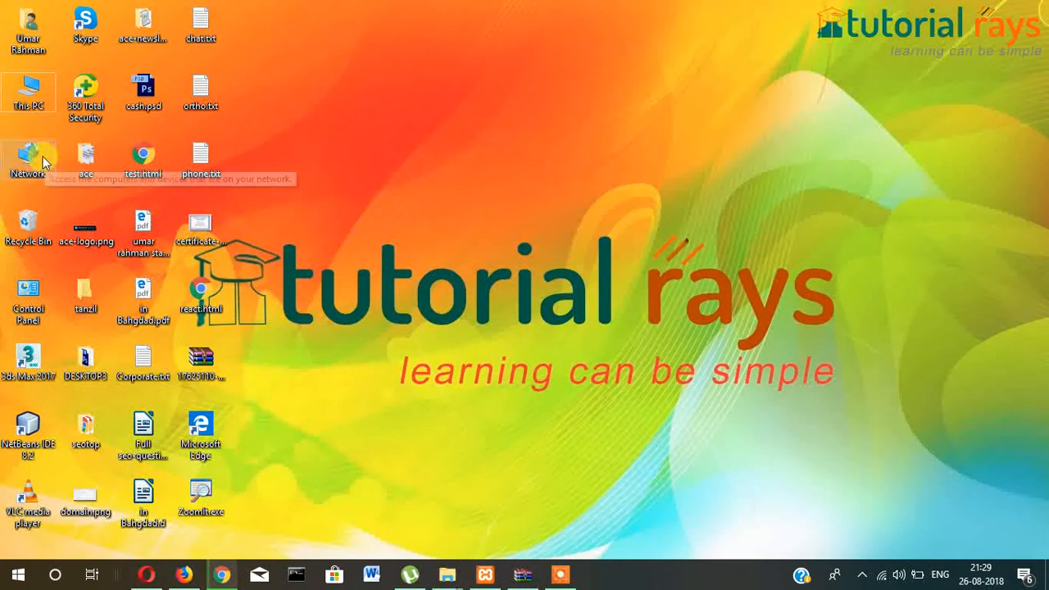
pyautogui.moveTo(450, 577)
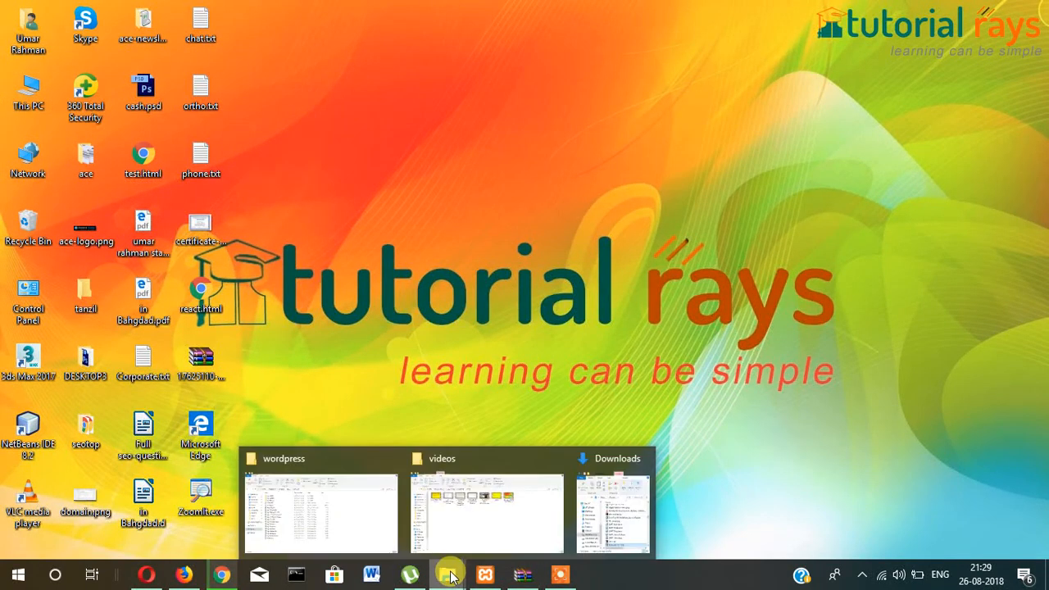
pyautogui.click(370, 522)
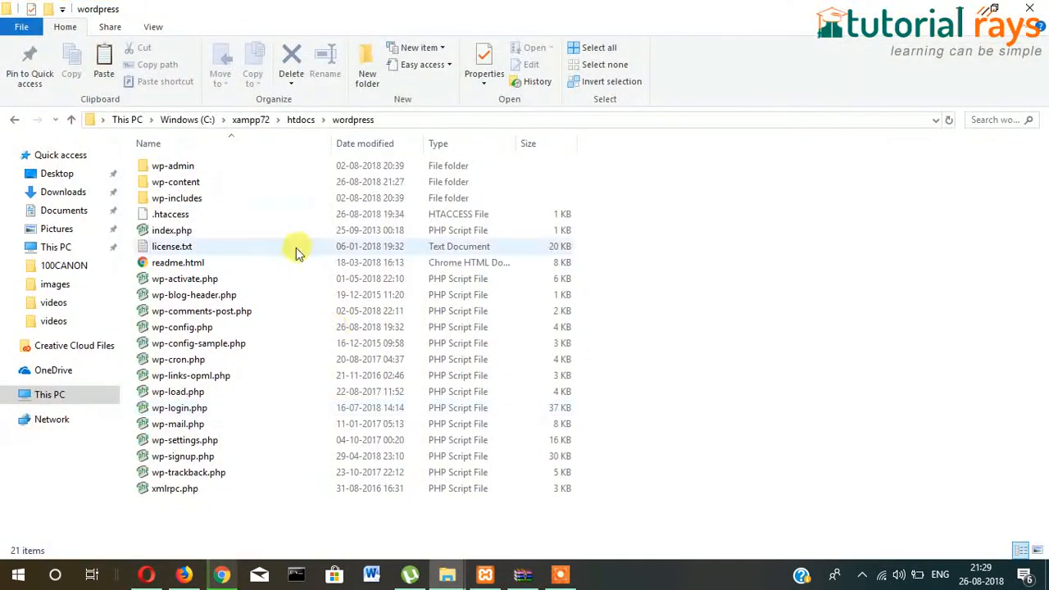
pyautogui.moveTo(152, 185)
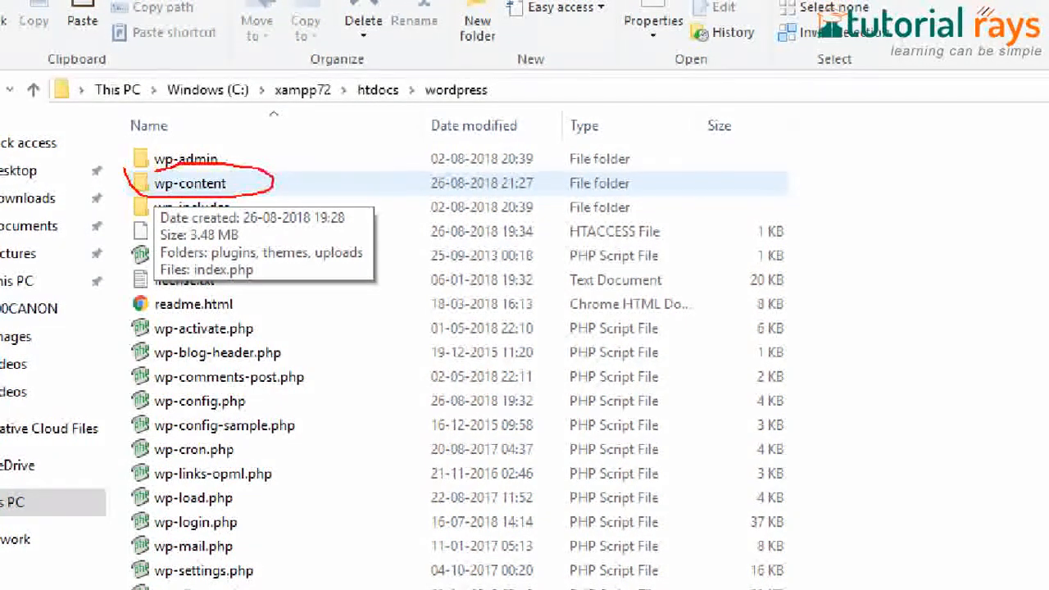
pyautogui.doubleClick(223, 183)
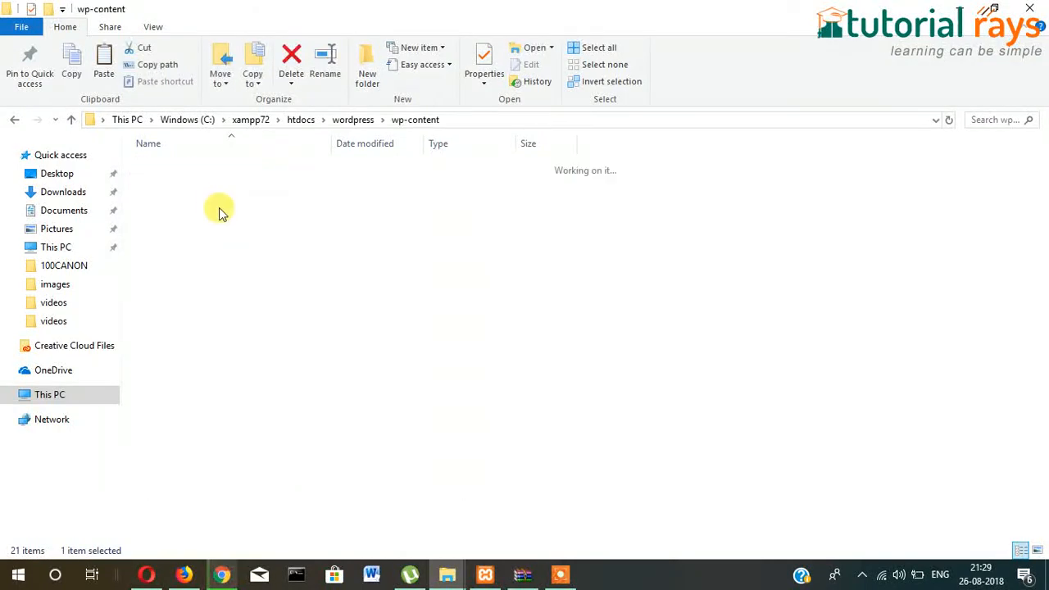
pyautogui.moveTo(182, 187)
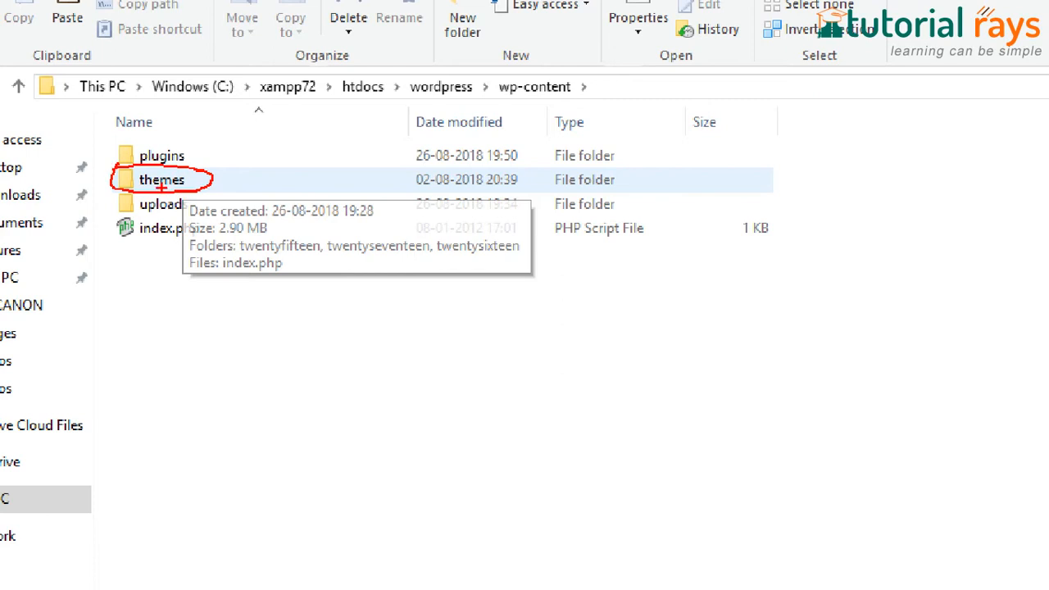
pyautogui.doubleClick(151, 185)
# Paste donovan.1.2.1.zip into the themes folder and extract it there.
pyautogui.moveTo(218, 258)
pyautogui.mouseDown()
pyautogui.moveTo(332, 356)
pyautogui.moveTo(218, 264)
pyautogui.mouseUp()
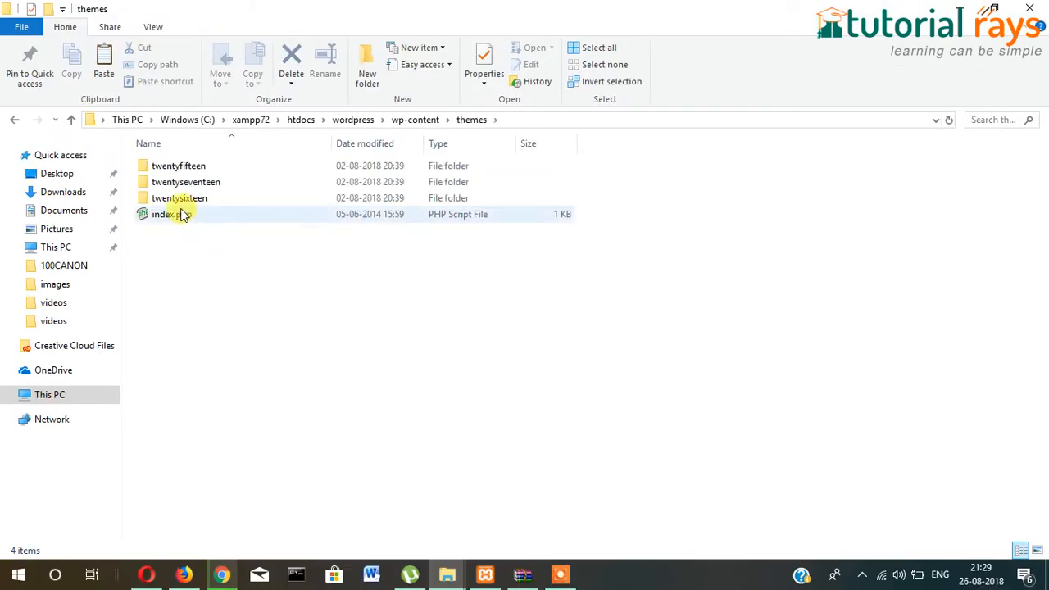
pyautogui.hotkey('ctrl', 'v')
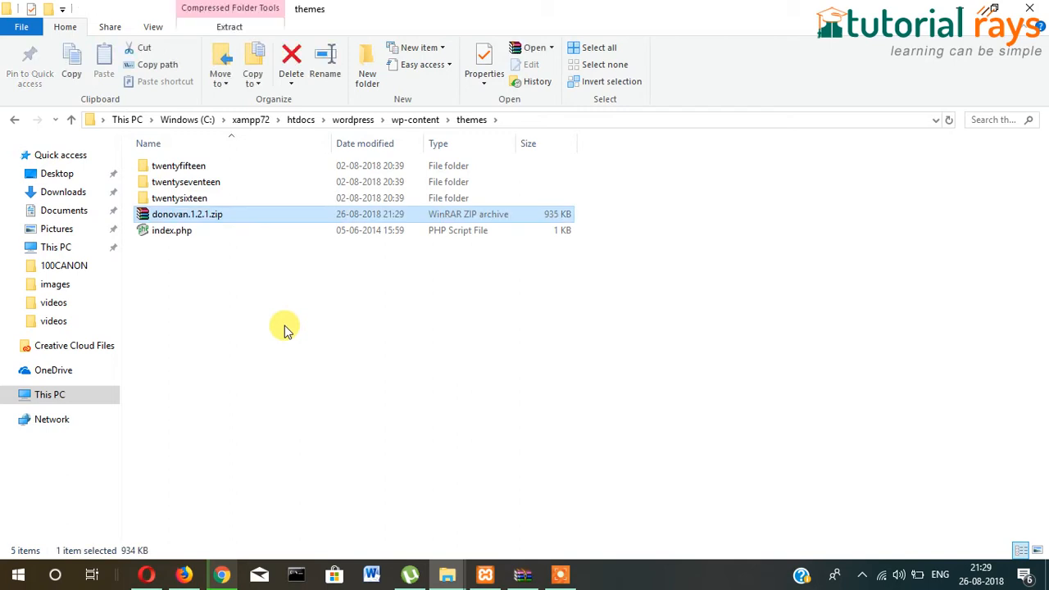
pyautogui.click(188, 244)
pyautogui.rightClick(138, 216)
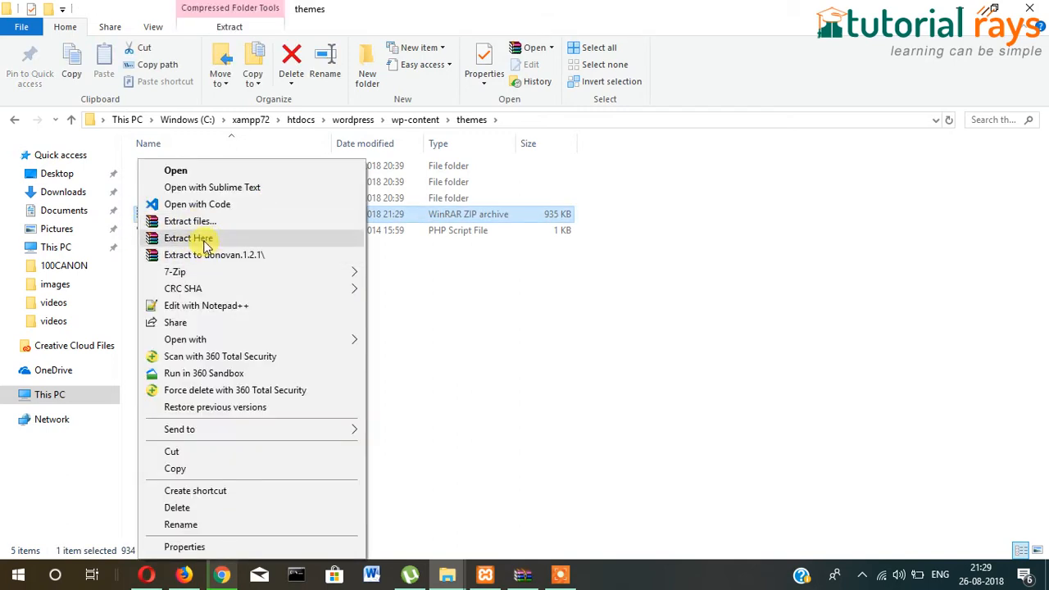
pyautogui.click(465, 323)
pyautogui.click(146, 216)
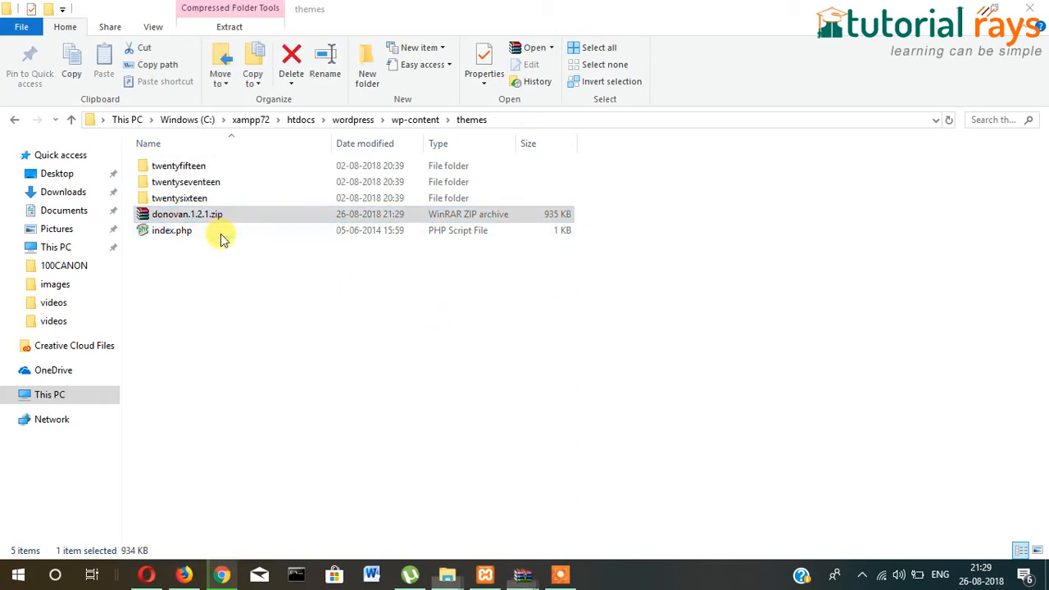
pyautogui.click(147, 269)
pyautogui.press('Escape')
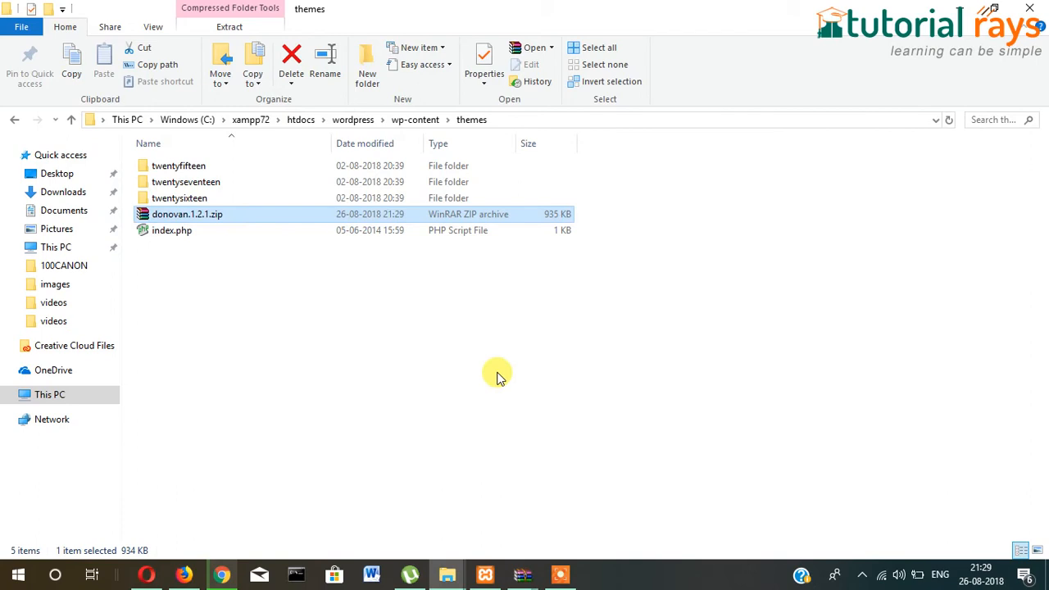
pyautogui.moveTo(385, 380); pyautogui.dragTo(545, 406)
# Permanently delete donovan.1.2.1.zip from the themes folder.
pyautogui.click(151, 234)
pyautogui.hotkey('shift', 'Delete')
pyautogui.click(584, 351)
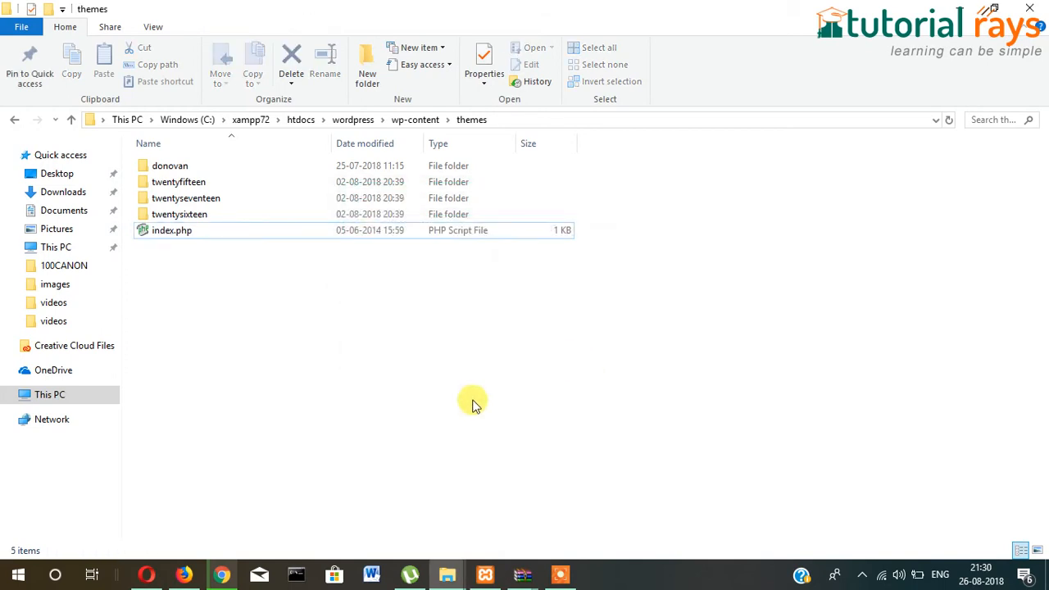
# Switch back to Chrome and open the installed Themes page in the local WordPress admin.
pyautogui.click(221, 574)
pyautogui.scroll(5, 696, 82)
pyautogui.scroll(4, 695, 82)
pyautogui.hotkey('ctrl', 'shift', 'Tab')
pyautogui.click(691, 10)
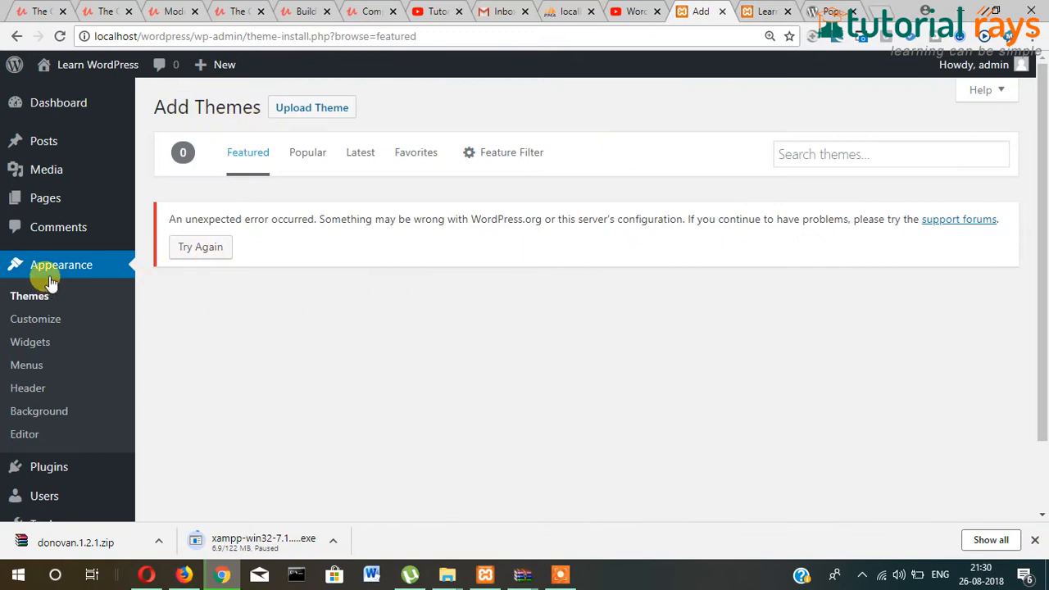
pyautogui.click(33, 298)
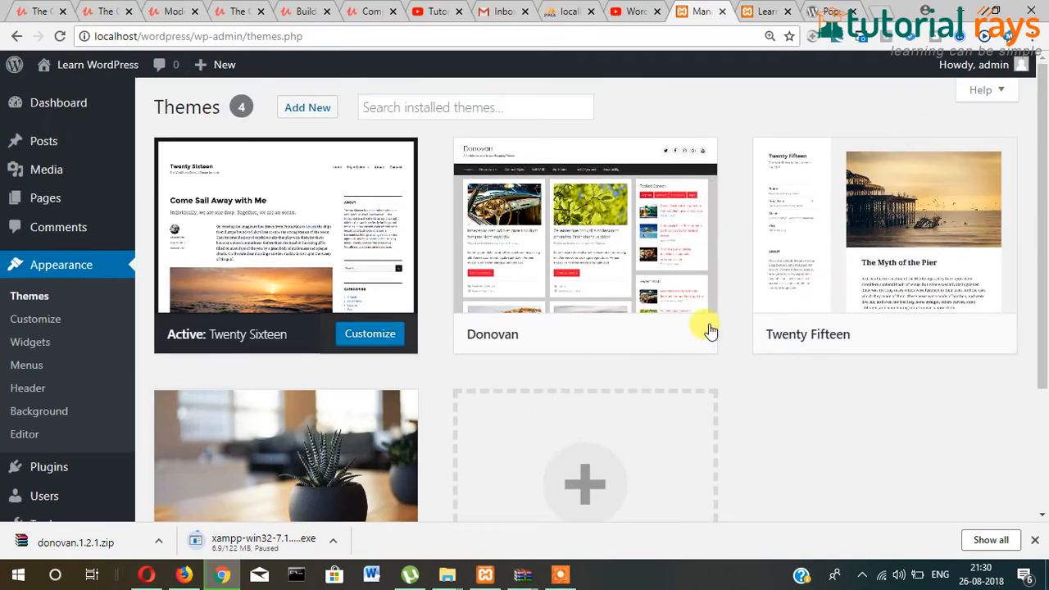
# Open the details of the Donovan theme and activate it.
pyautogui.moveTo(630, 264)
pyautogui.click(586, 246)
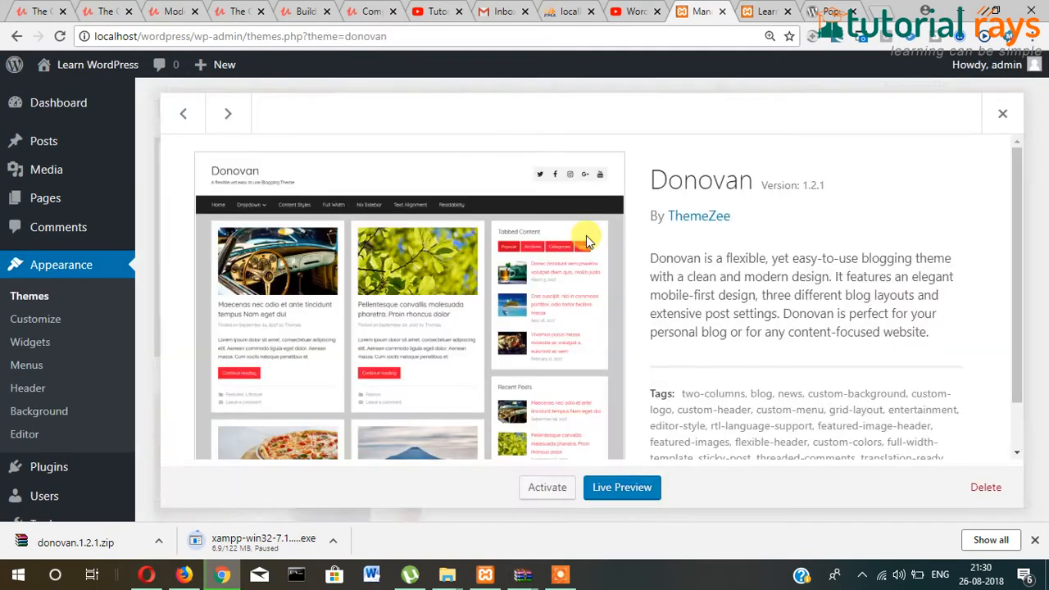
pyautogui.scroll(-2, 813, 426)
pyautogui.click(554, 492)
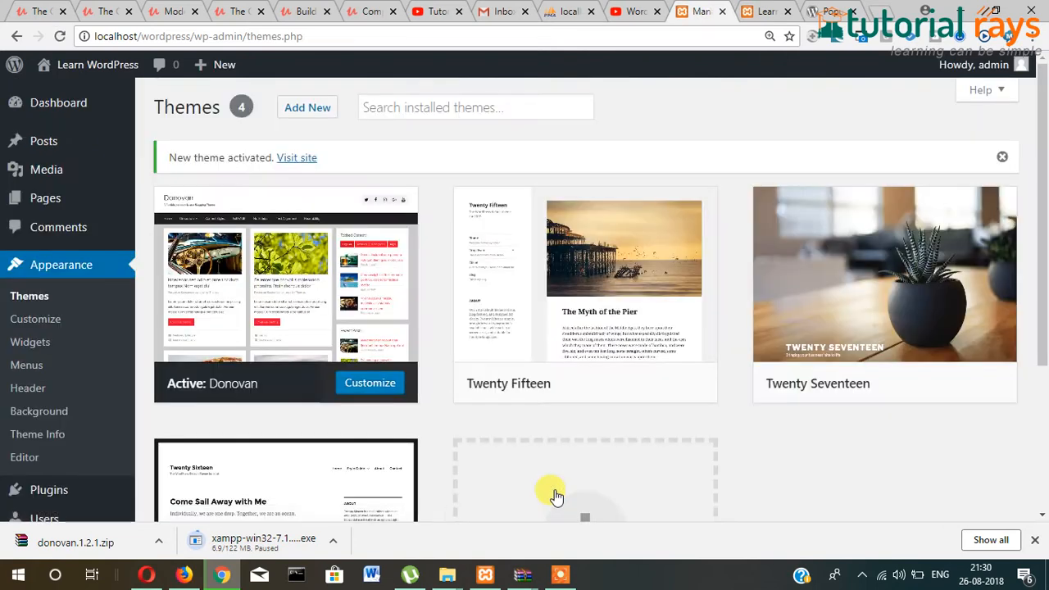
# Visit the local site and look over its home page with the Donovan theme.
pyautogui.moveTo(623, 346)
pyautogui.click(299, 157)
pyautogui.scroll(-15, 656, 307)
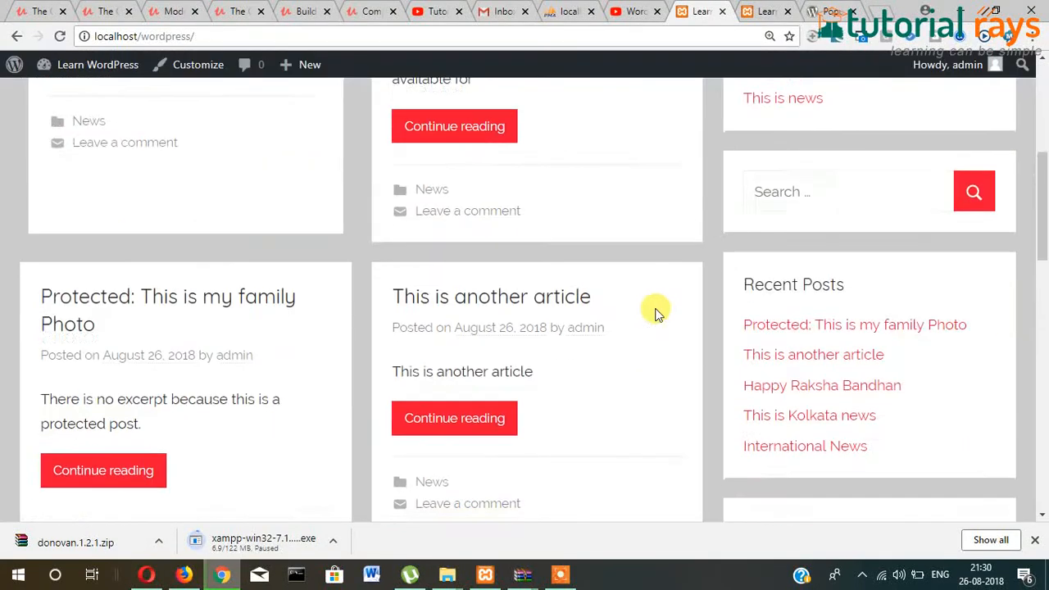
pyautogui.scroll(15, 628, 404)
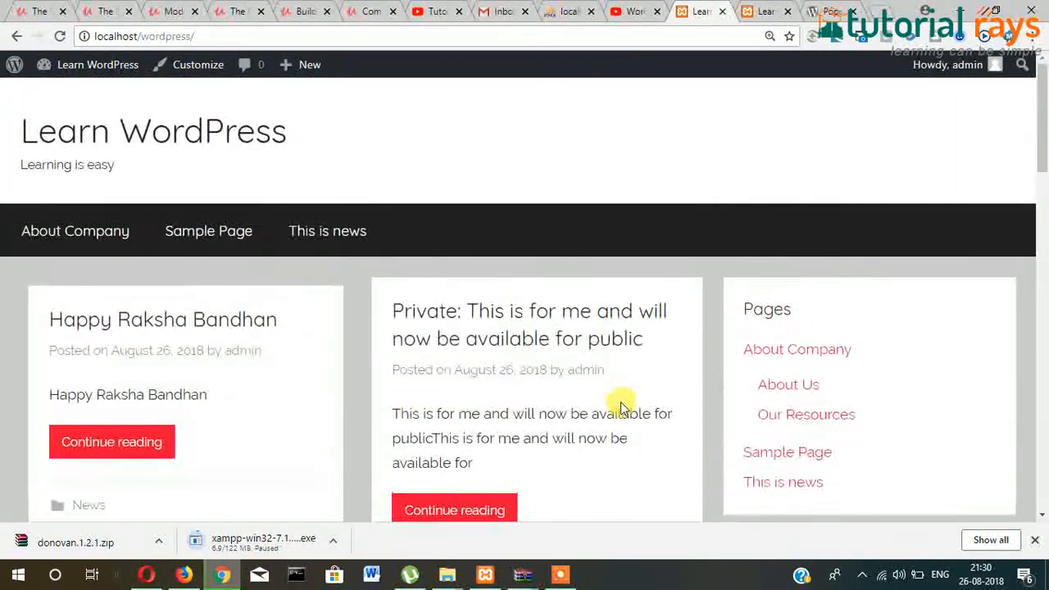
# Examine the About Company submenu on the Donovan home page and compare the page with the copy open in the other tab.
pyautogui.scroll(-1, 98, 262)
pyautogui.moveTo(98, 272)
pyautogui.scroll(-1, 99, 272)
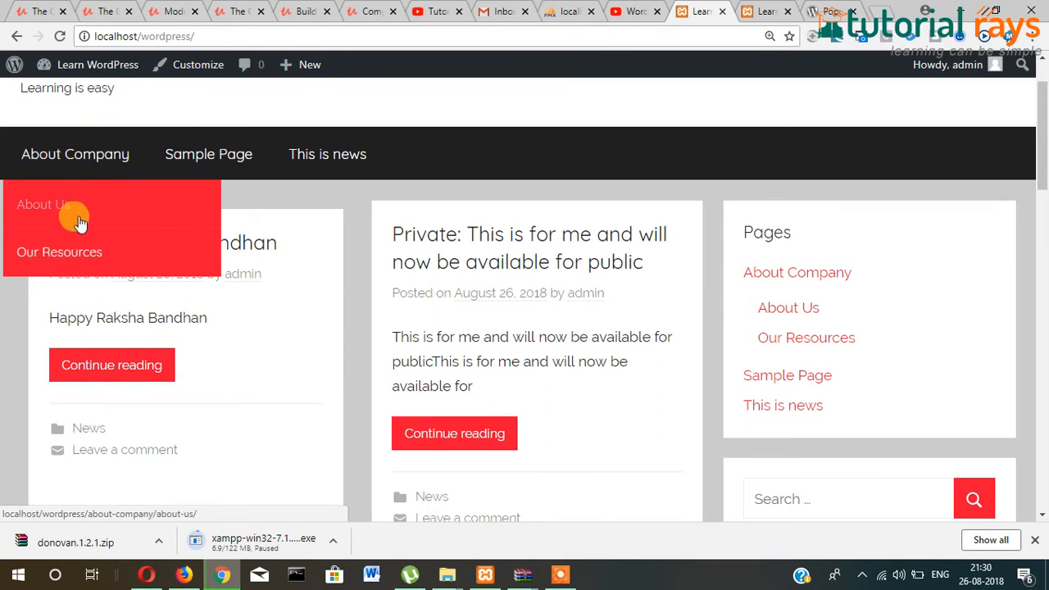
pyautogui.scroll(1, 679, 273)
pyautogui.scroll(1, 679, 273)
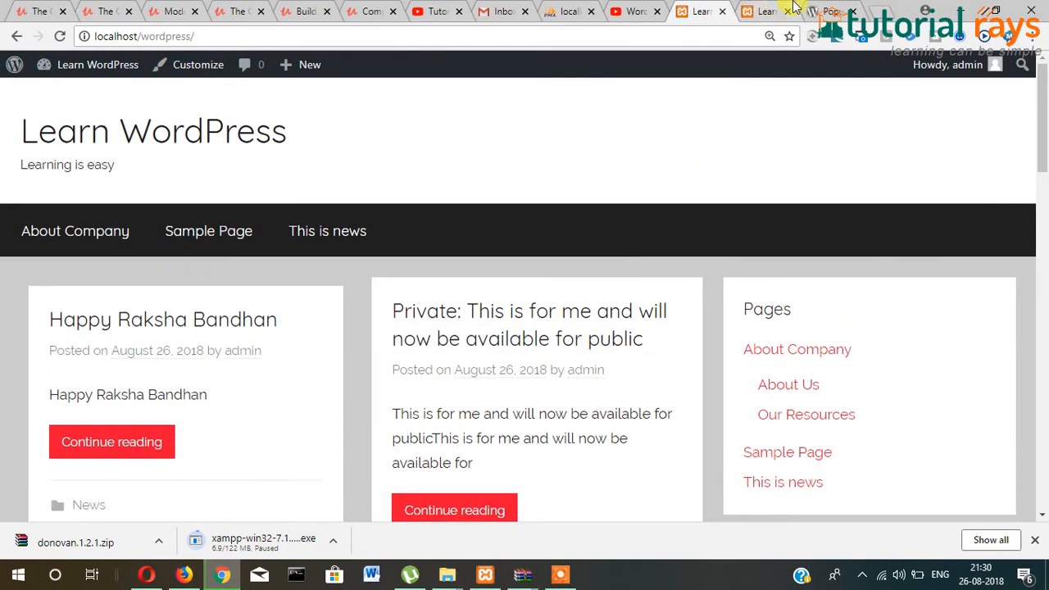
pyautogui.click(761, 11)
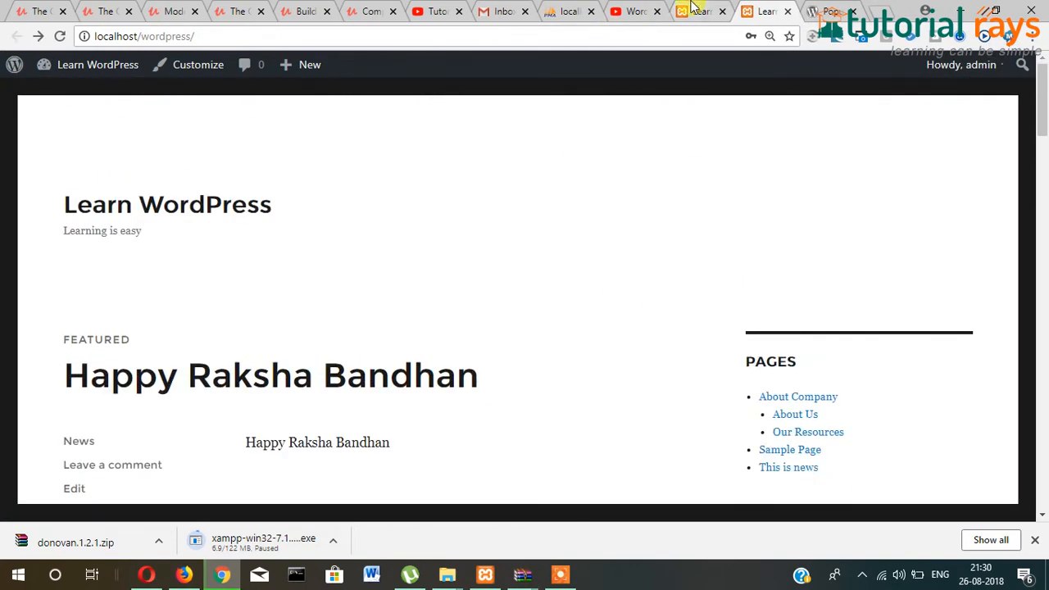
pyautogui.click(695, 11)
pyautogui.scroll(-6, 461, 284)
pyautogui.scroll(6, 399, 358)
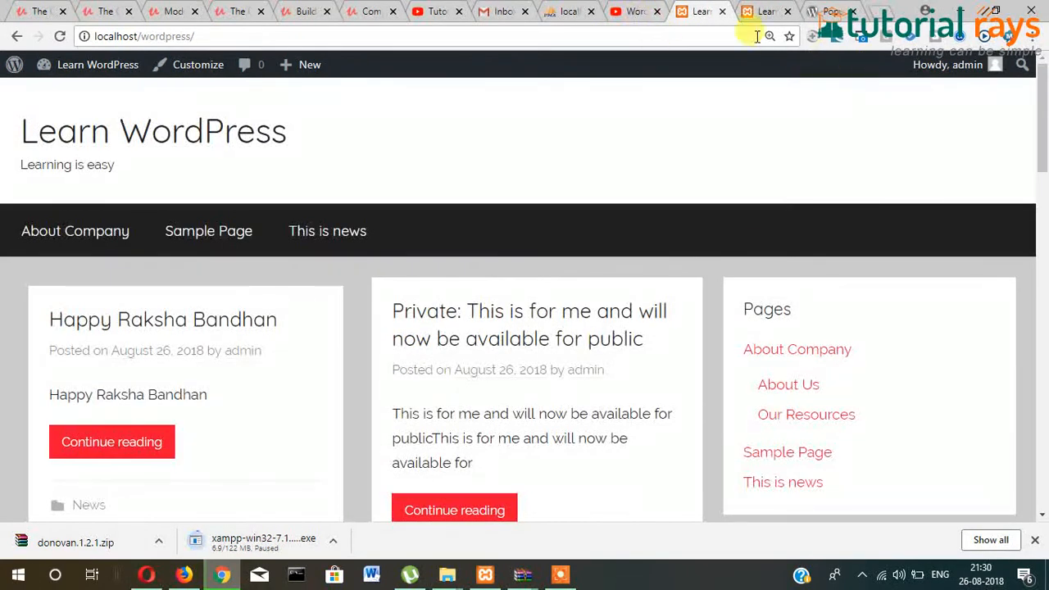
# Return to the popular themes on wordpress.org and download the Spacious theme.
pyautogui.click(828, 11)
pyautogui.scroll(-4, 895, 259)
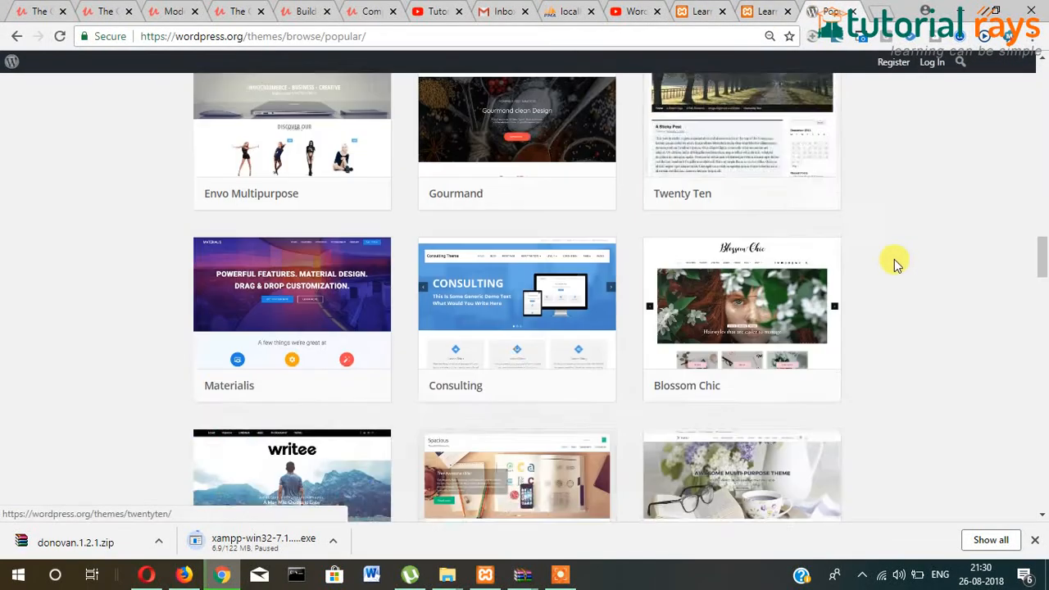
pyautogui.scroll(-2, 902, 258)
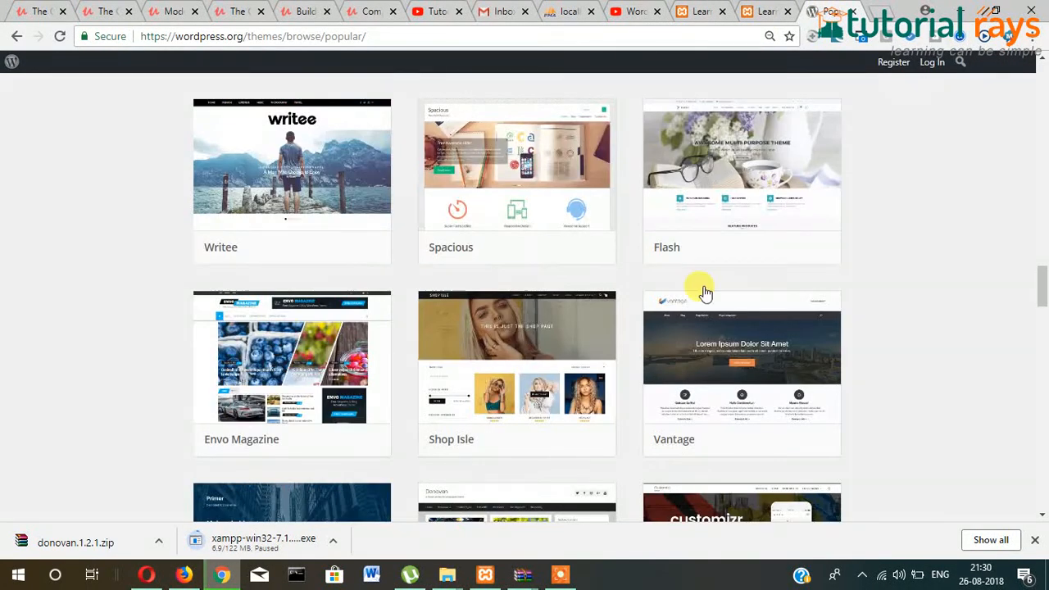
pyautogui.click(571, 250)
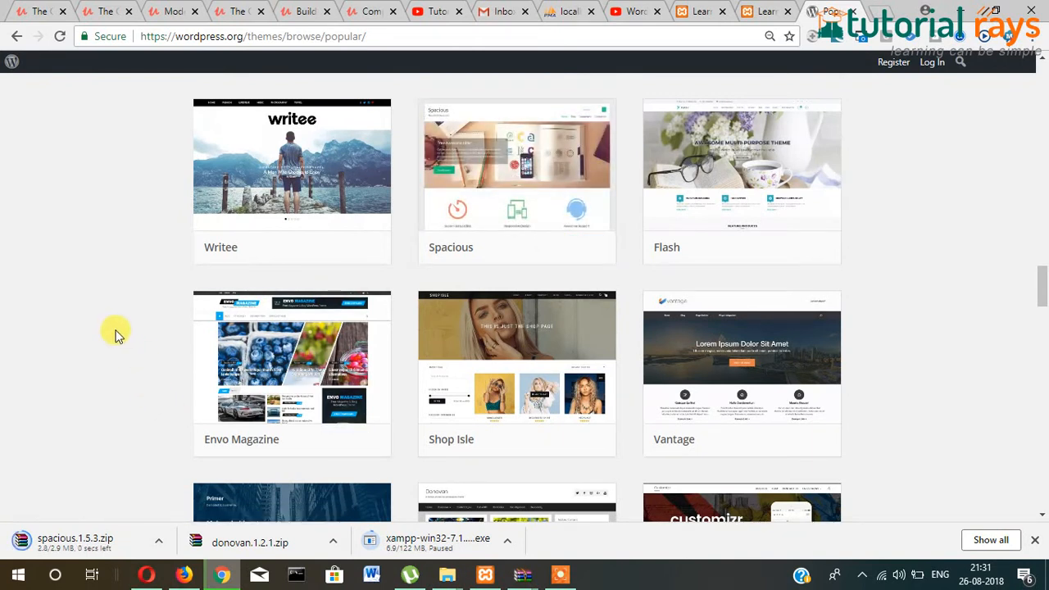
# Open the downloaded spacious.1.5.3.zip from its folder and extract its spacious folder into the local WordPress themes folder.
pyautogui.click(158, 542)
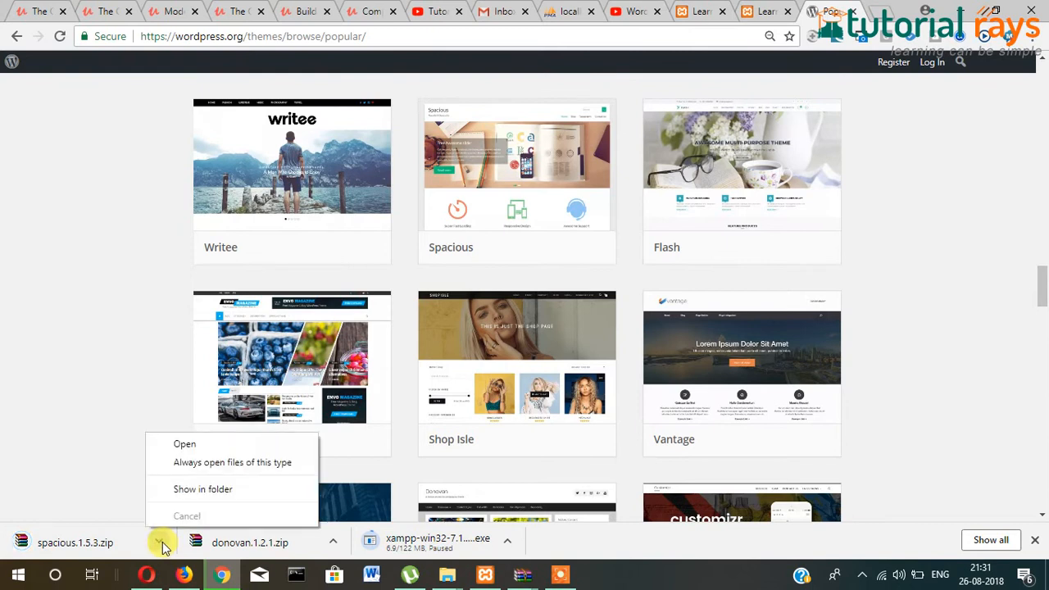
pyautogui.click(201, 490)
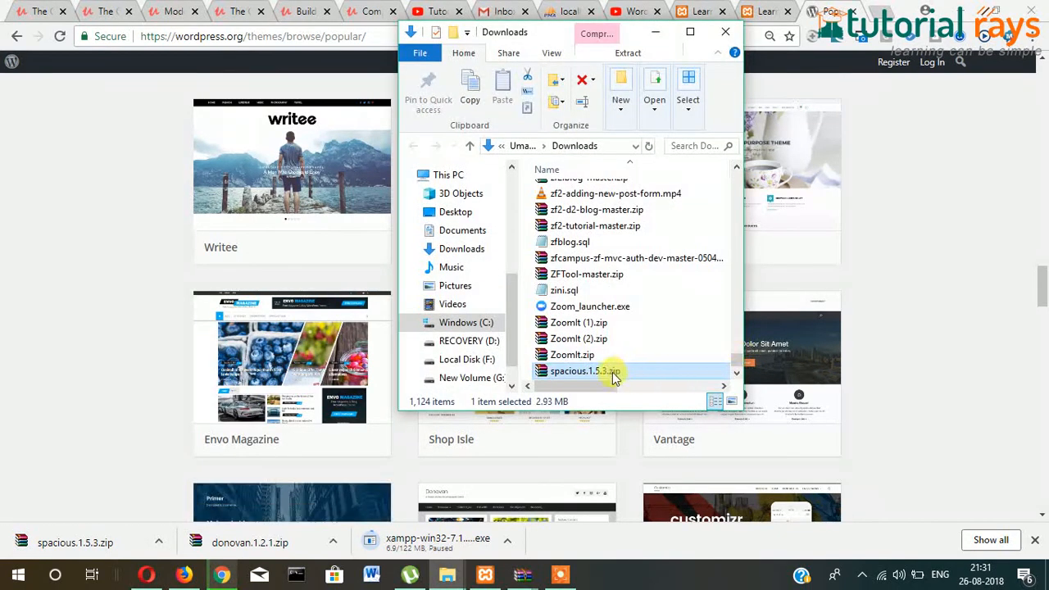
pyautogui.doubleClick(545, 373)
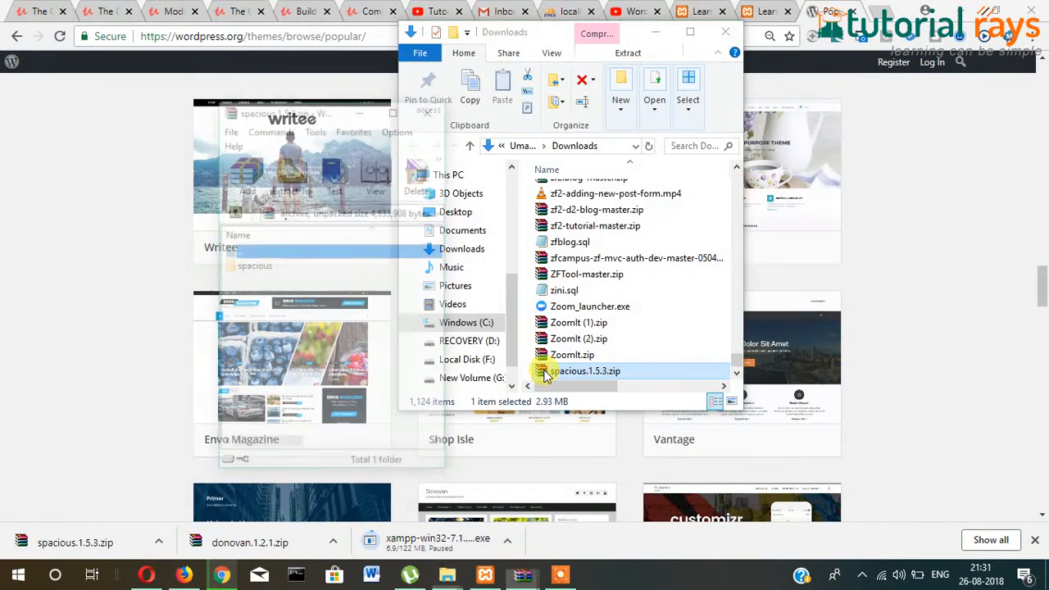
pyautogui.moveTo(244, 266); pyautogui.dragTo(418, 346)
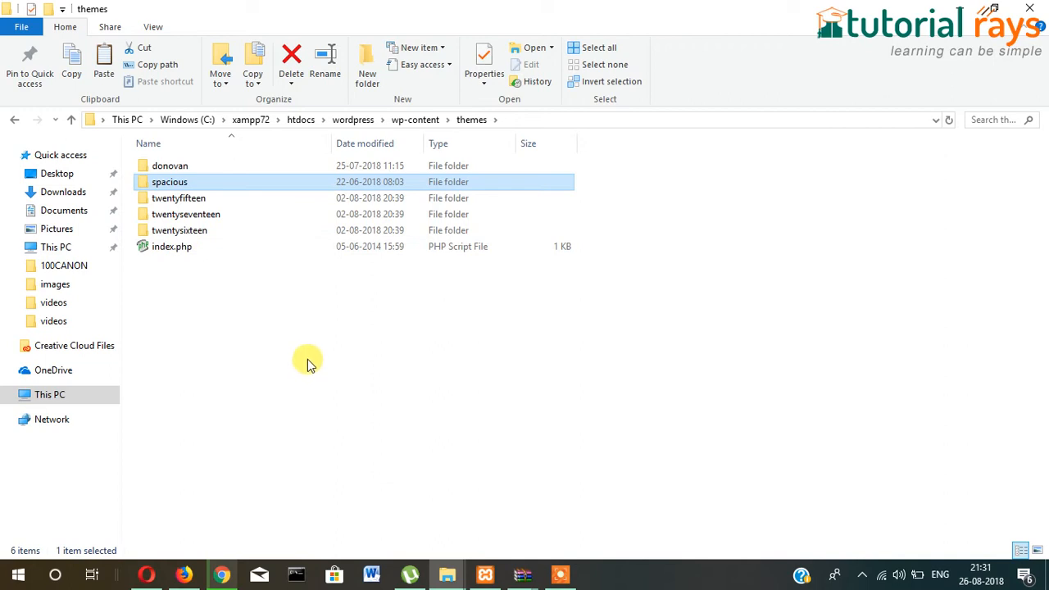
# Delete the spacious folder from the themes folder and dismiss the security notification.
pyautogui.press('Delete')
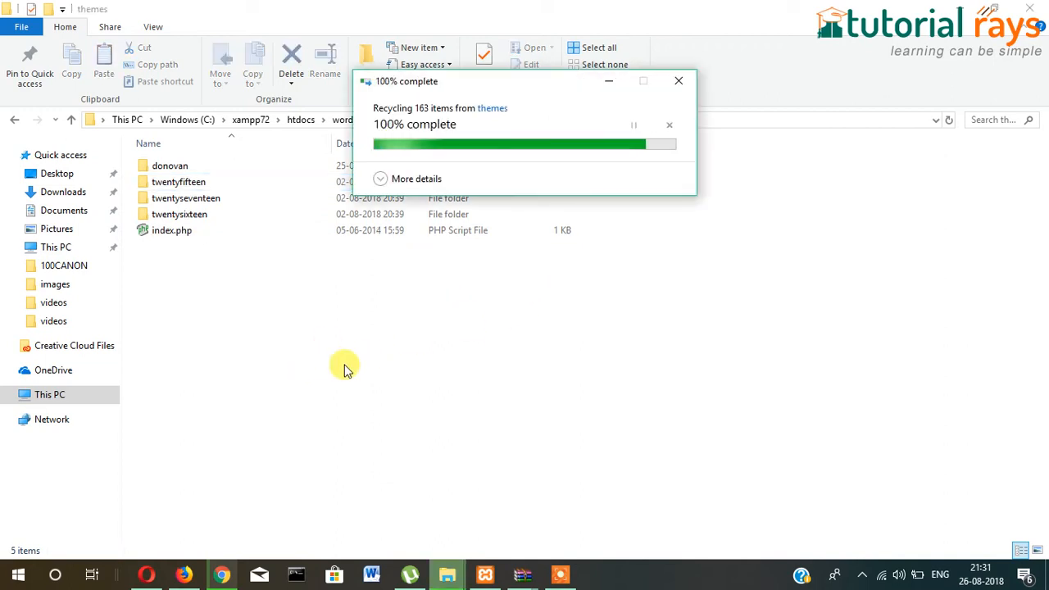
pyautogui.moveTo(521, 573)
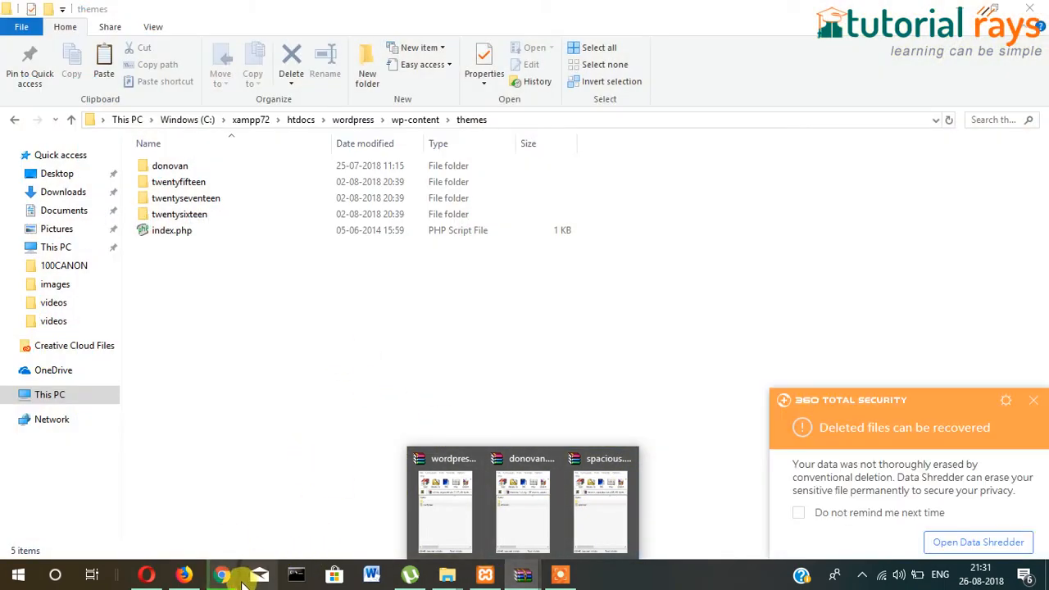
pyautogui.click(1043, 405)
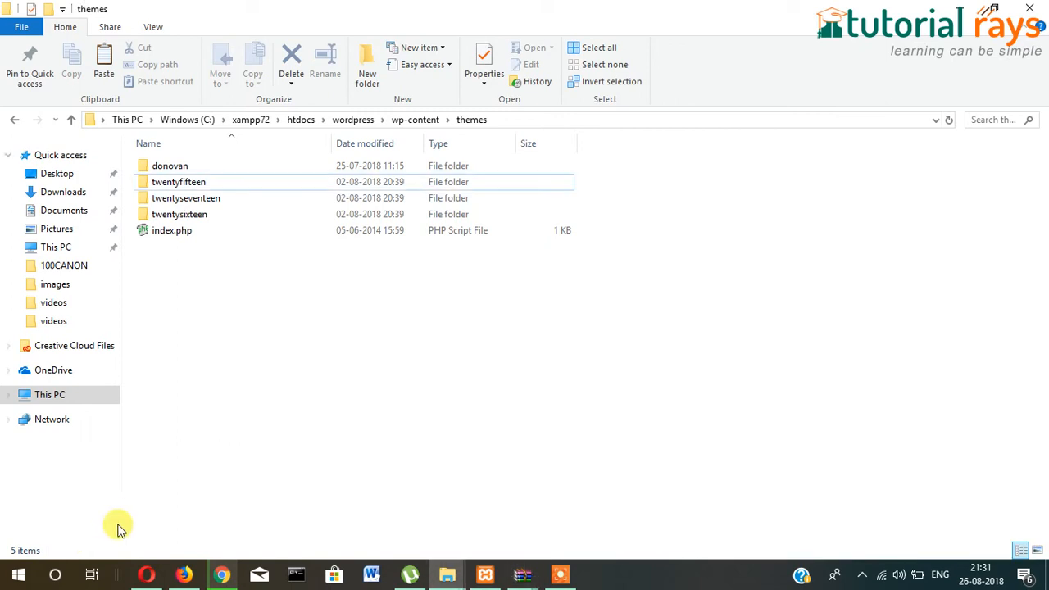
# Switch back to Chrome, show spacious.1.5.3.zip in its download folder and copy that folder's path.
pyautogui.click(222, 575)
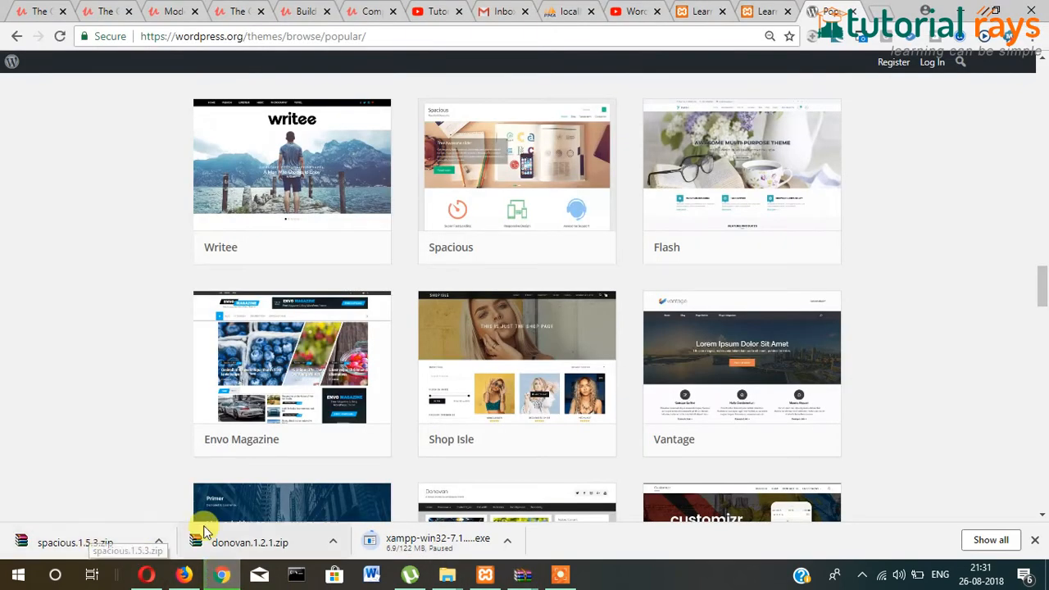
pyautogui.click(159, 543)
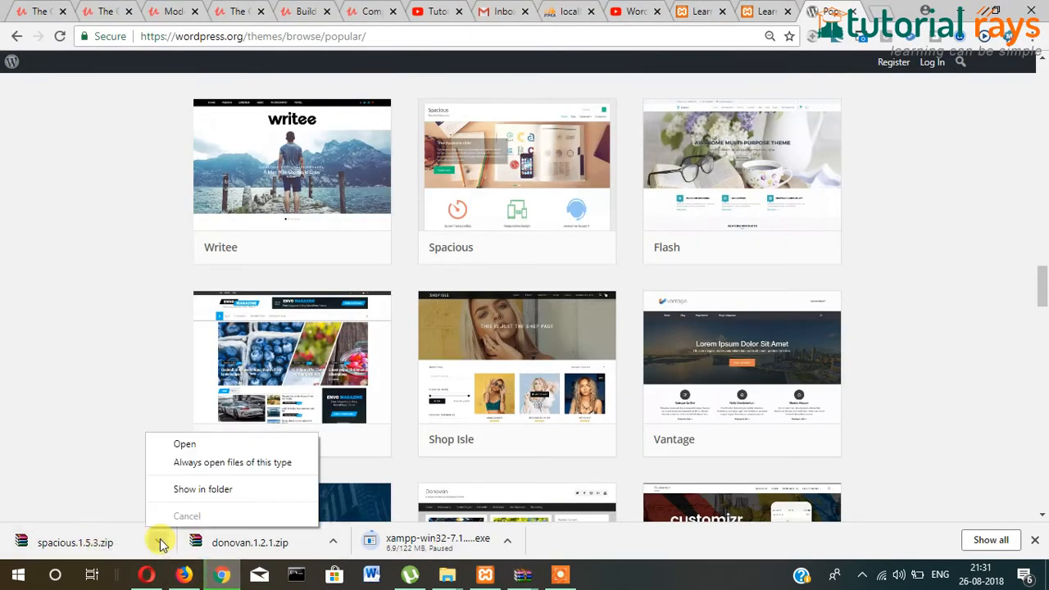
pyautogui.click(212, 489)
pyautogui.click(615, 145)
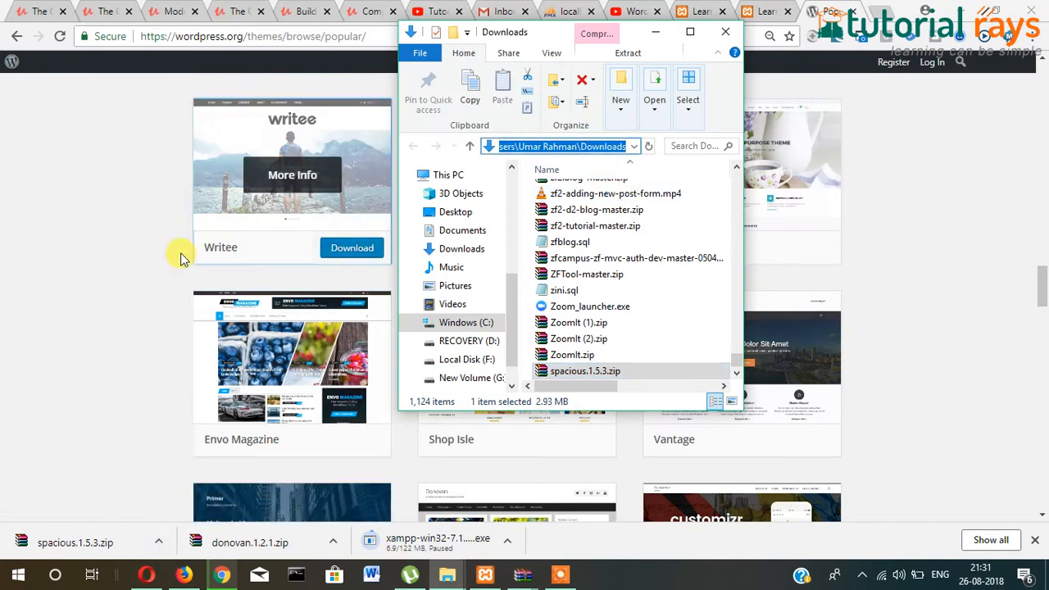
pyautogui.click(555, 66)
# Return to the local Learn WordPress site and open the installed Themes page in its admin dashboard.
pyautogui.click(766, 10)
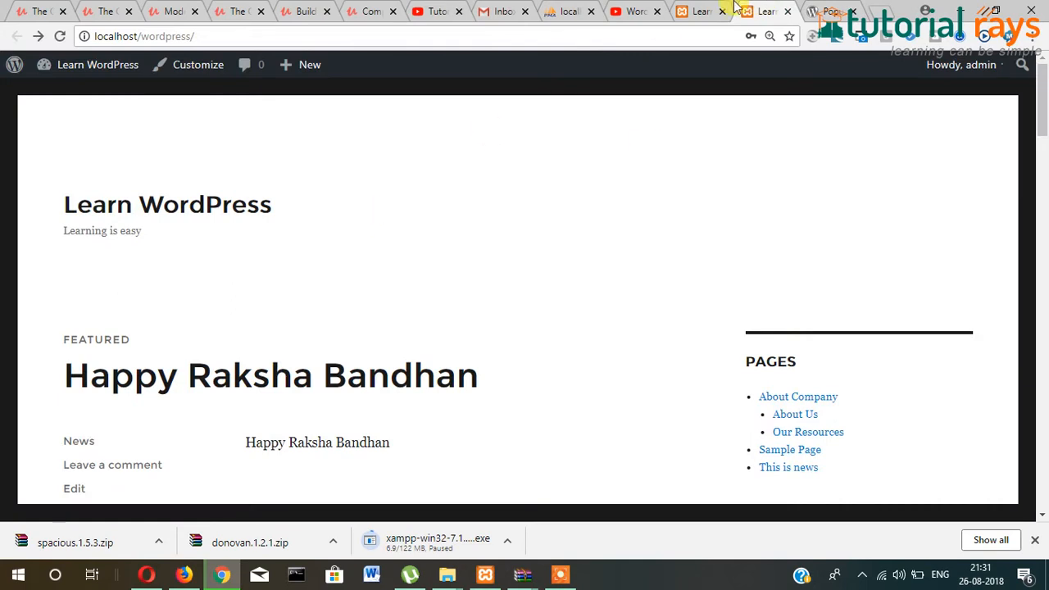
pyautogui.click(704, 8)
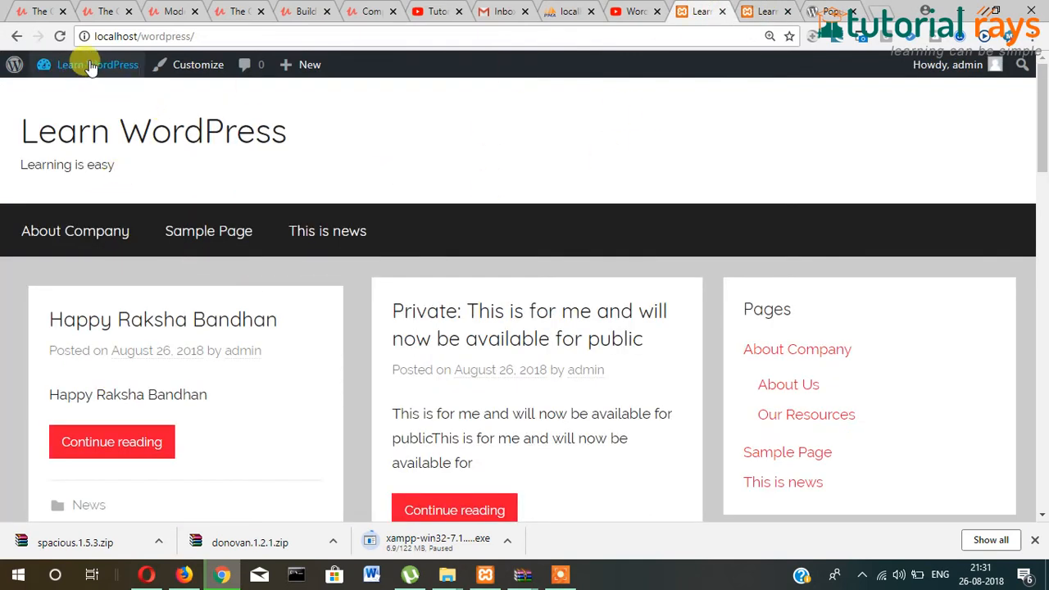
pyautogui.moveTo(82, 65)
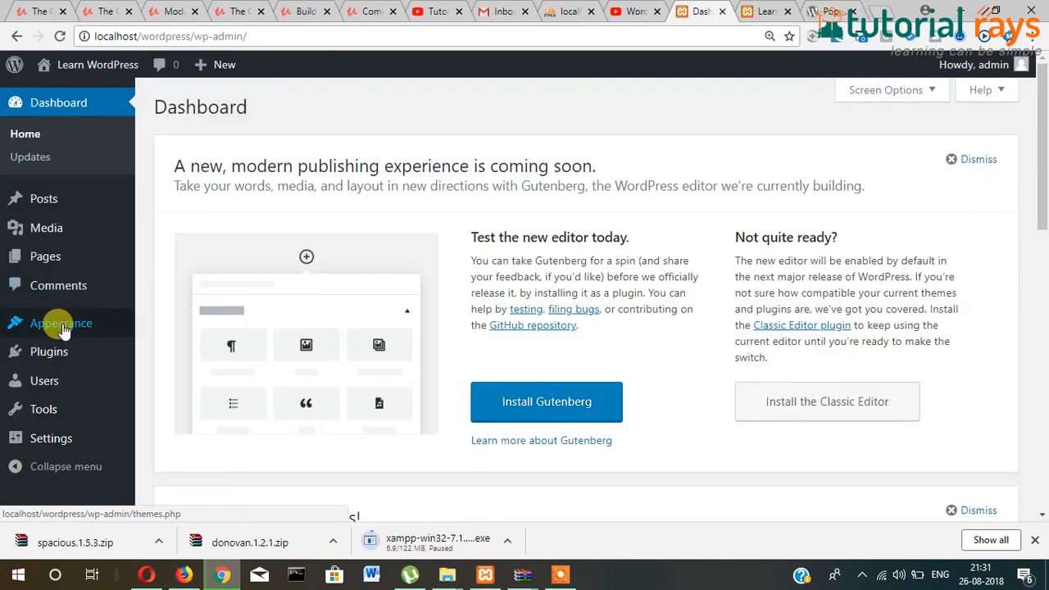
pyautogui.moveTo(41, 323)
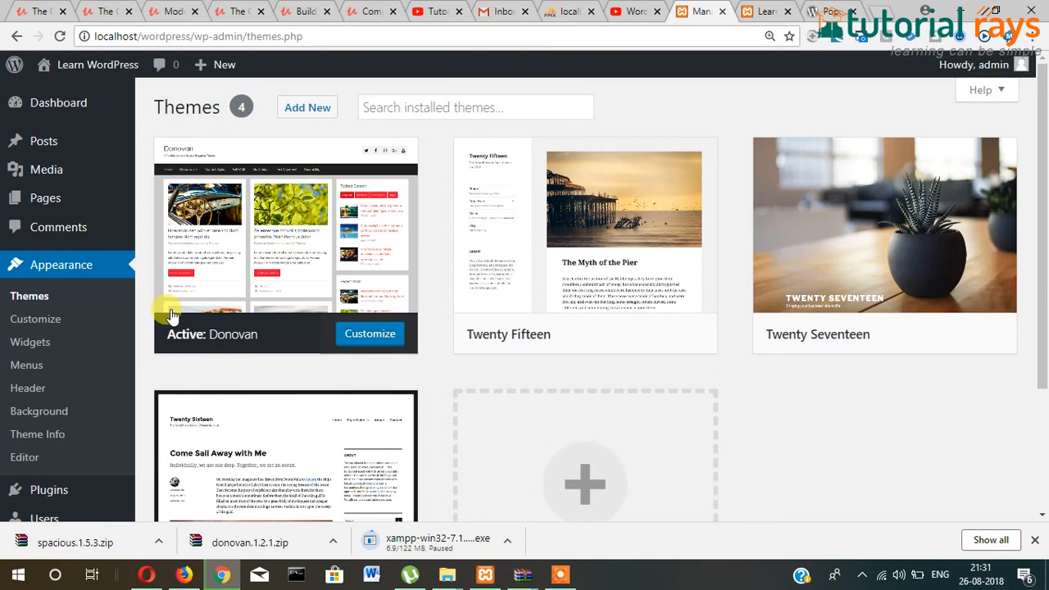
# Look over the installed themes, start adding a new theme and open the form for uploading a theme zip.
pyautogui.moveTo(414, 237)
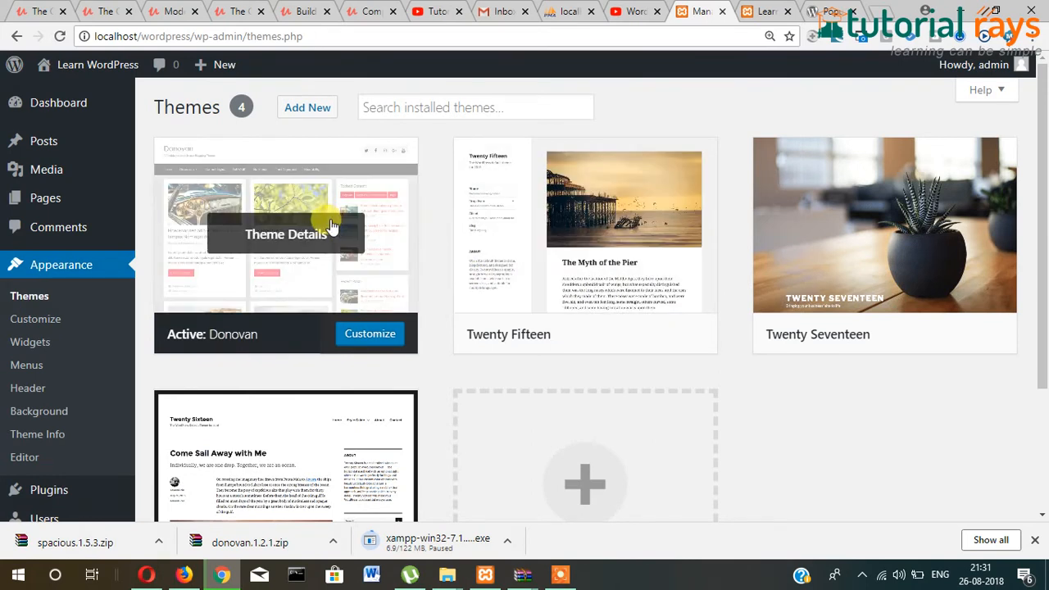
pyautogui.scroll(-2, 492, 287)
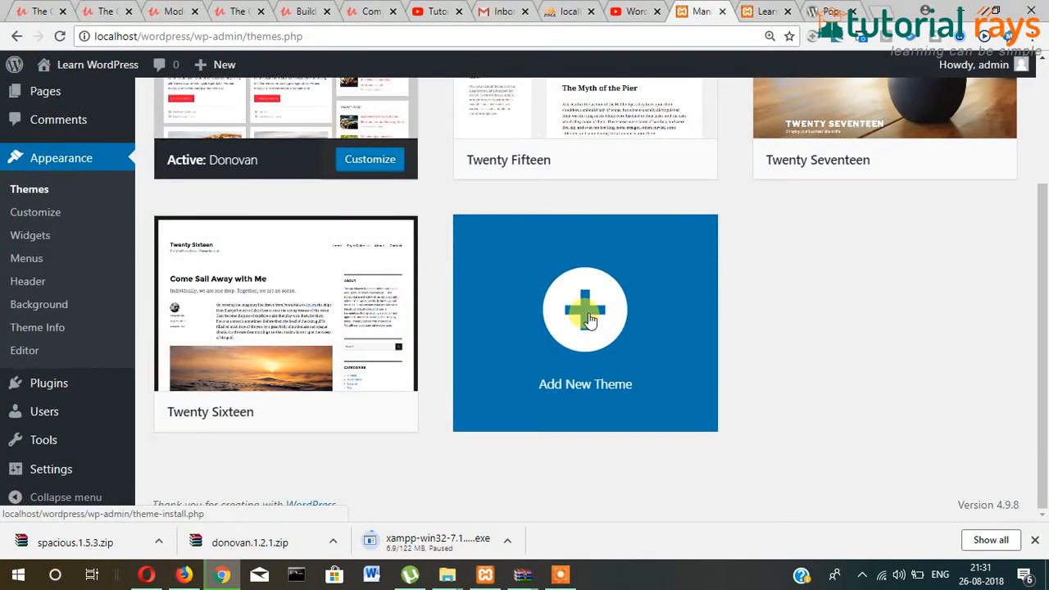
pyautogui.scroll(2, 585, 315)
pyautogui.scroll(-2, 628, 397)
pyautogui.click(628, 396)
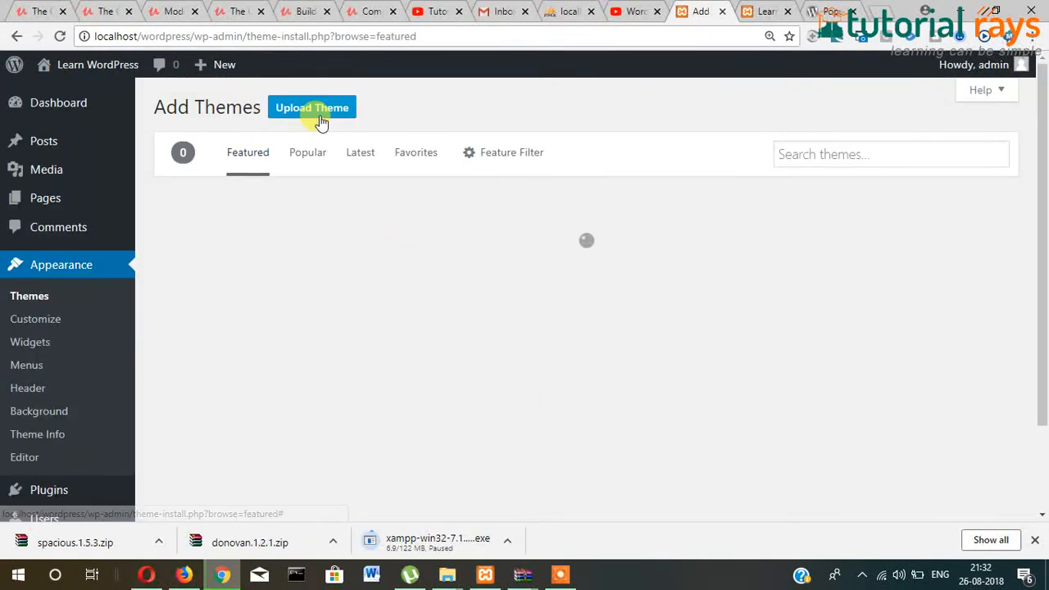
pyautogui.click(320, 118)
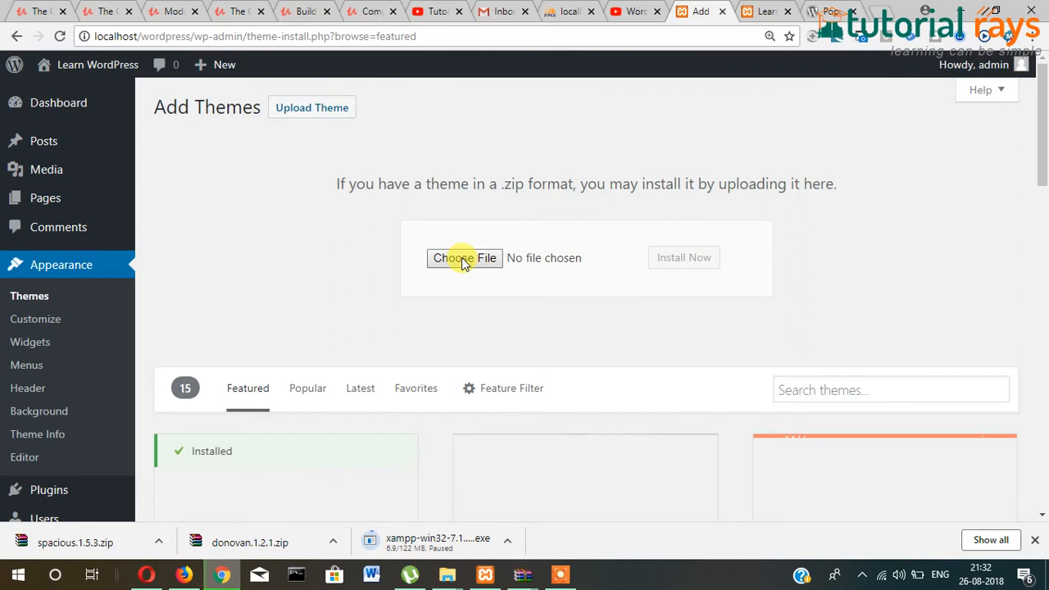
# Choose spacious.1.5.3.zip from the Downloads folder as the theme file to upload.
pyautogui.click(463, 259)
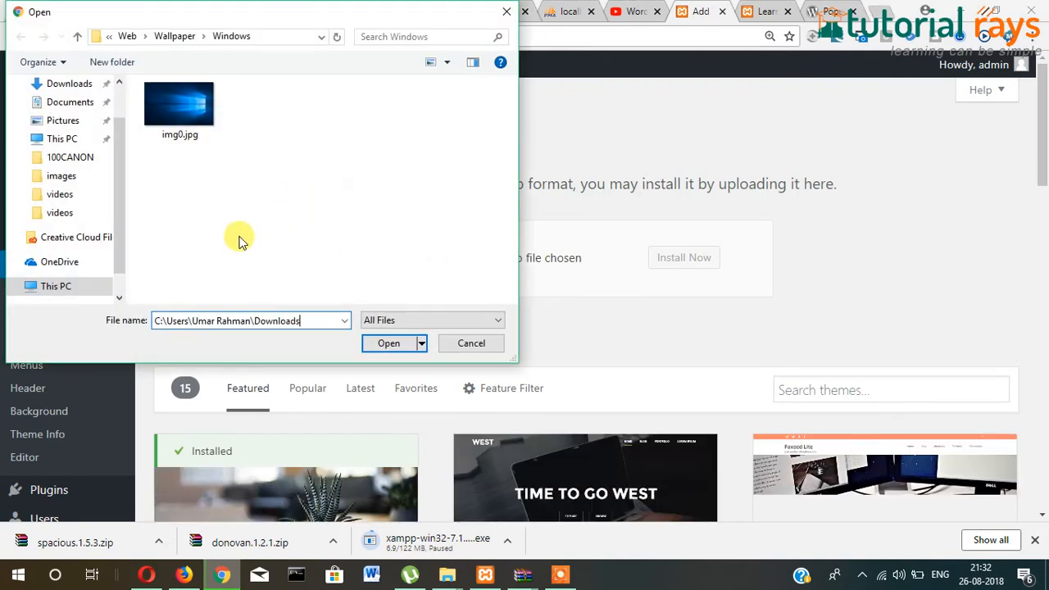
pyautogui.click(390, 345)
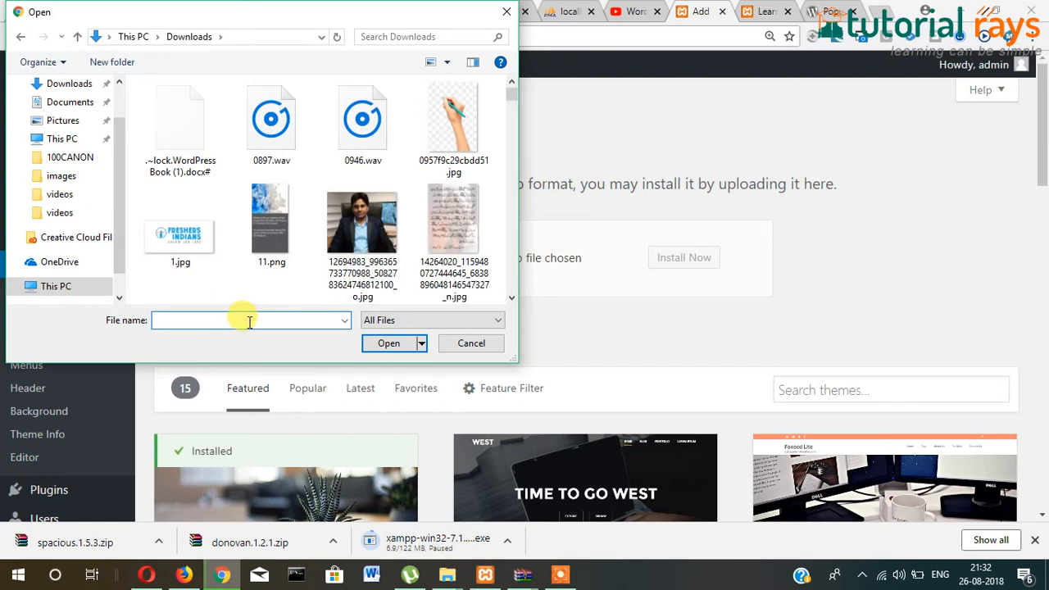
pyautogui.write('spa')
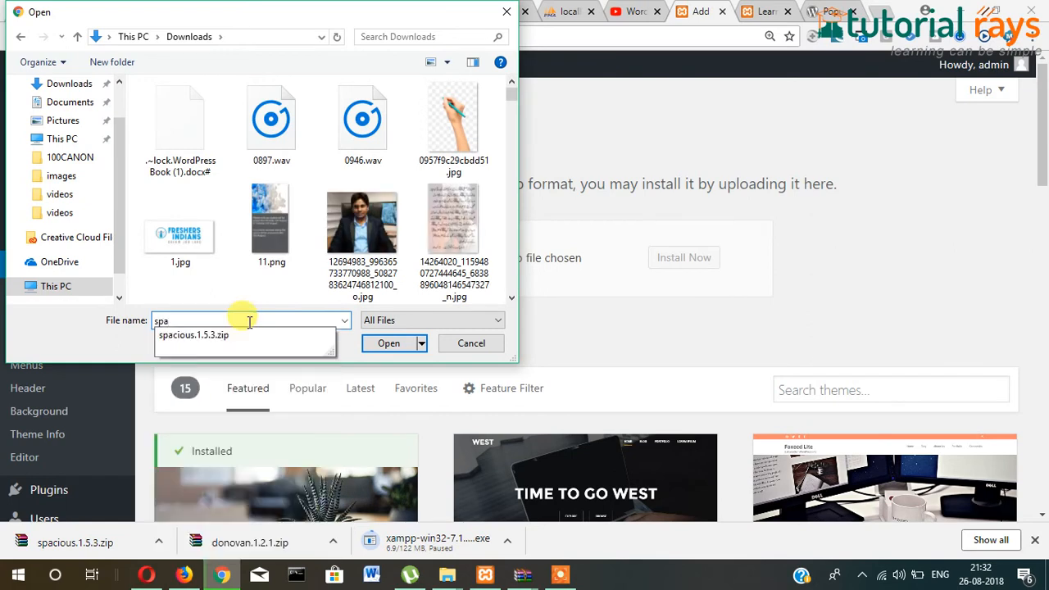
pyautogui.click(244, 332)
pyautogui.click(400, 343)
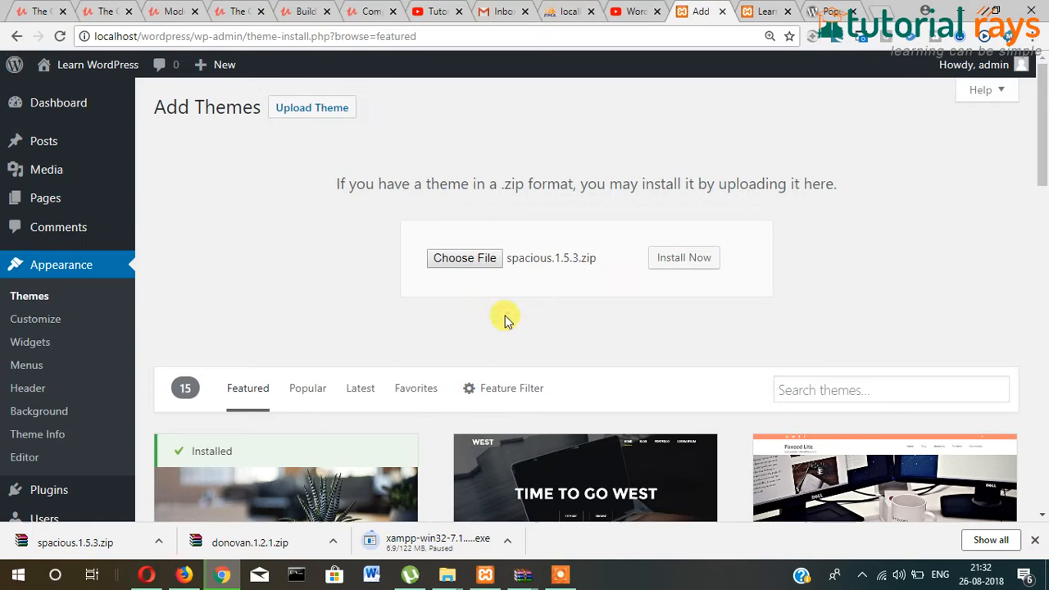
# Browse the featured themes offered for installation on the Add Themes page.
pyautogui.scroll(-5, 504, 320)
pyautogui.scroll(5, 242, 295)
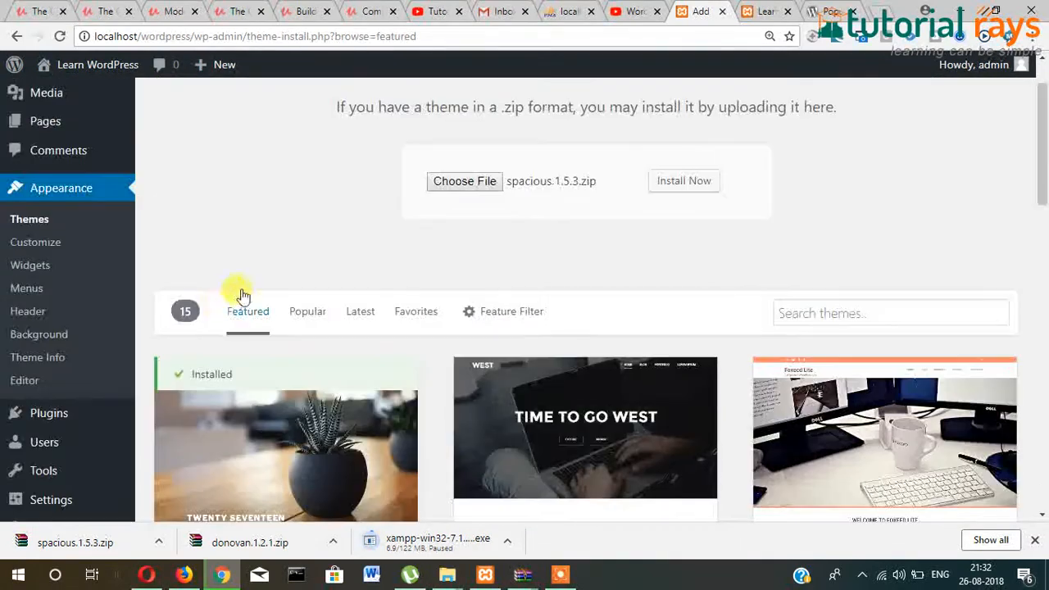
pyautogui.scroll(-8, 339, 347)
pyautogui.scroll(4, 991, 263)
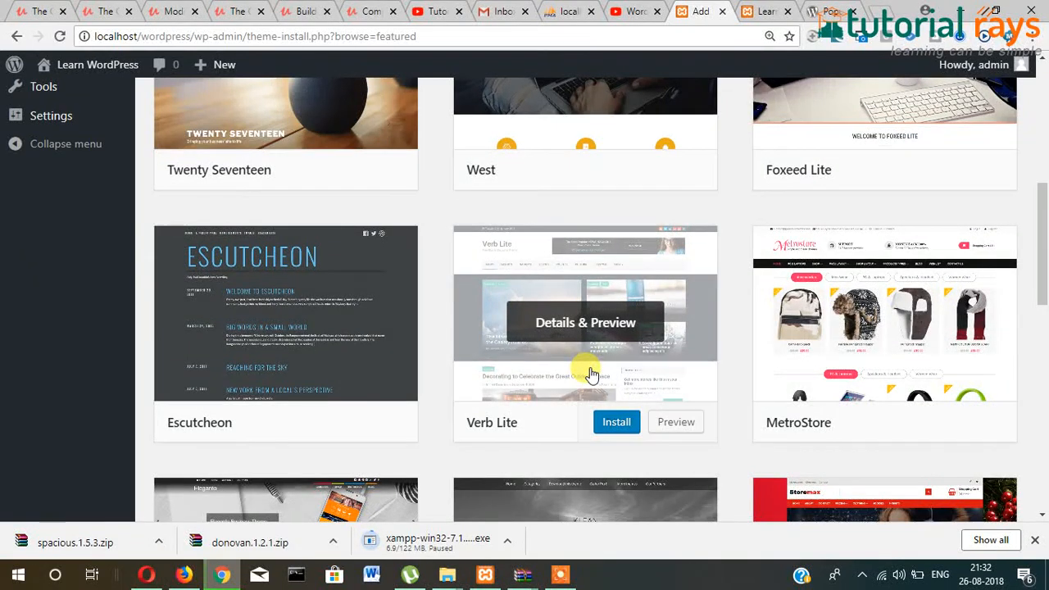
pyautogui.scroll(-2, 916, 325)
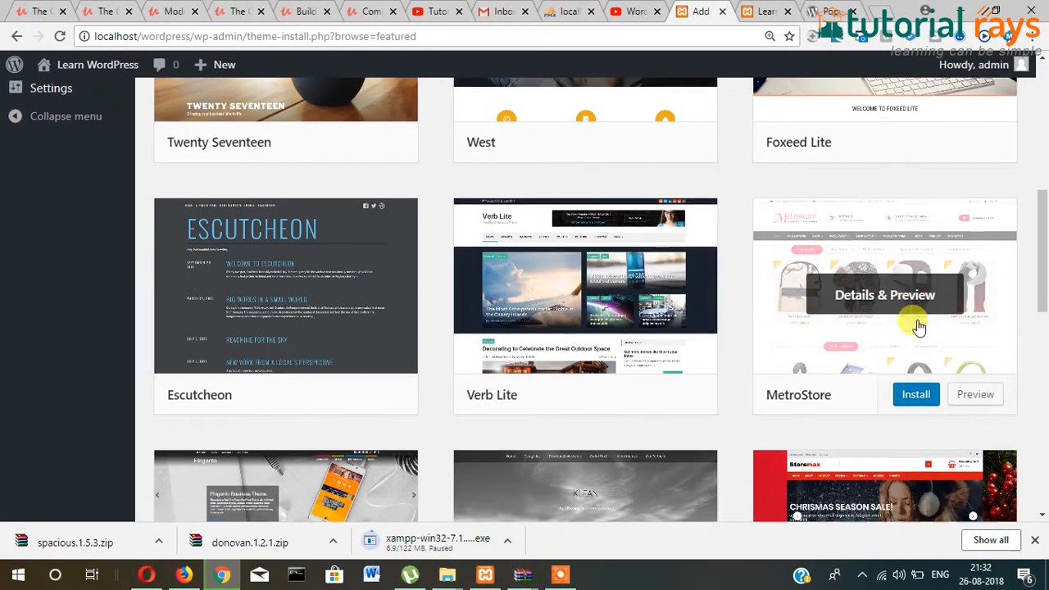
pyautogui.scroll(-2, 918, 320)
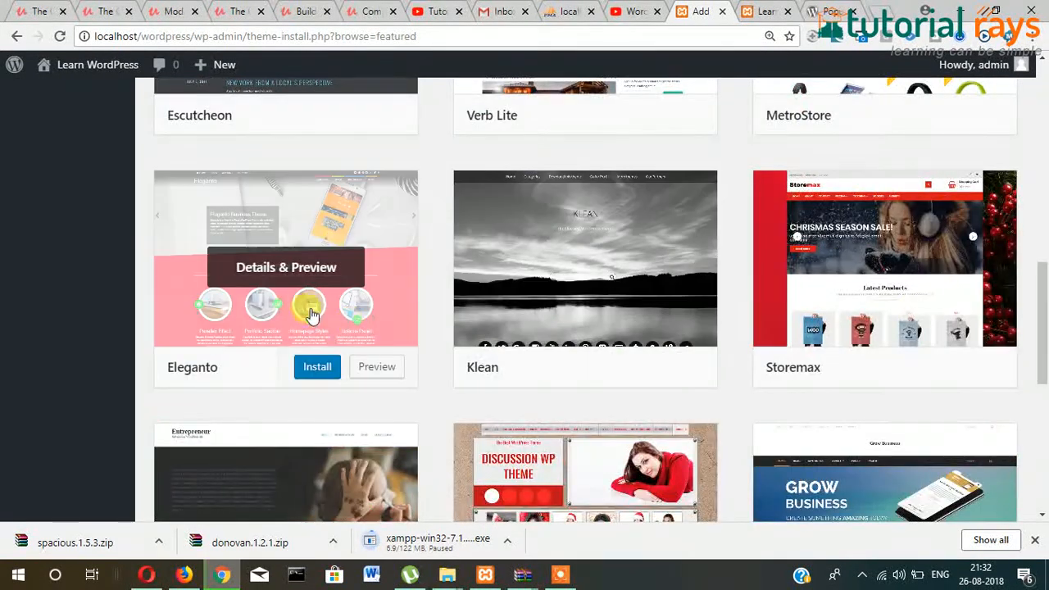
pyautogui.scroll(-4, 287, 305)
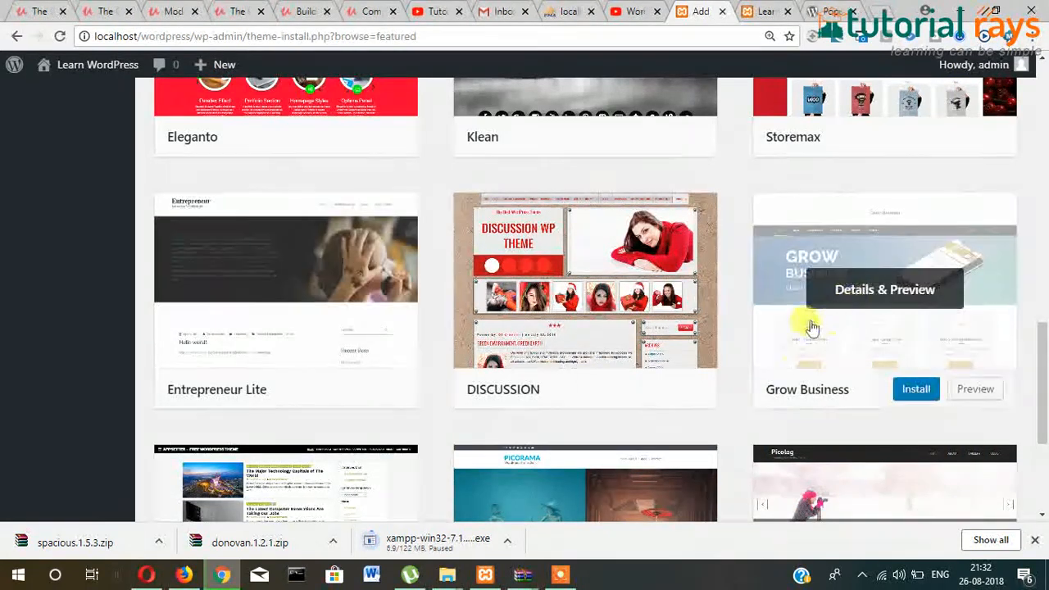
pyautogui.scroll(-2, 807, 326)
pyautogui.scroll(1, 802, 324)
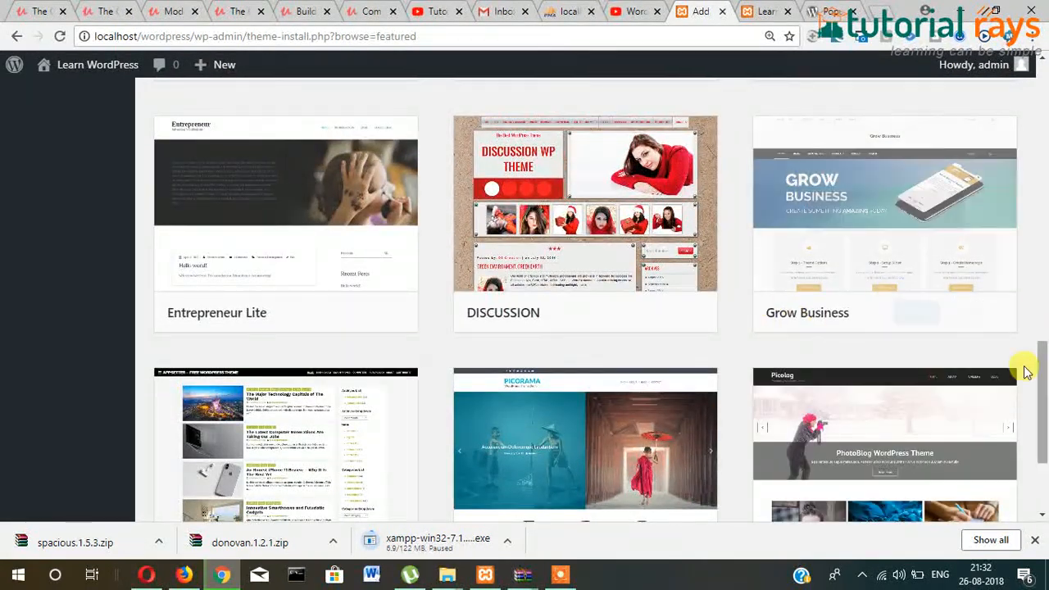
# Install the Grow Business theme from the featured themes and activate it.
pyautogui.scroll(-1, 1013, 336)
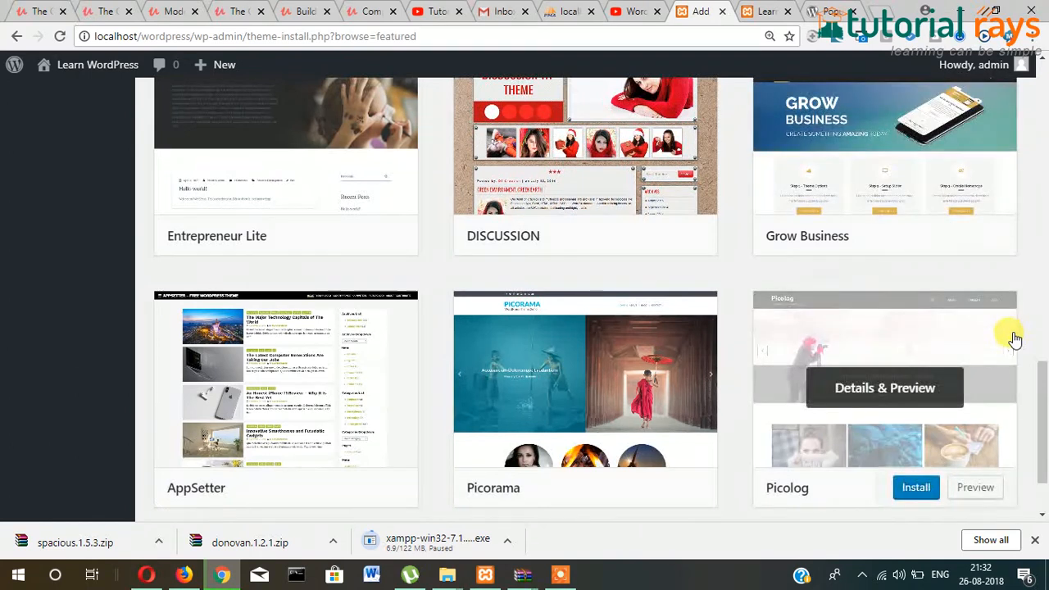
pyautogui.scroll(2, 1022, 274)
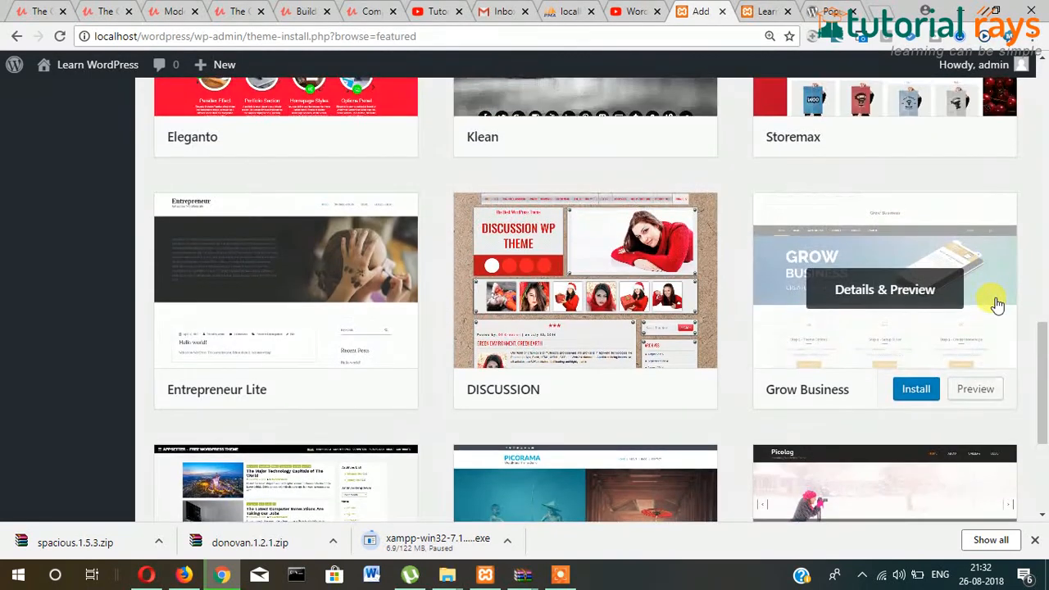
pyautogui.click(915, 391)
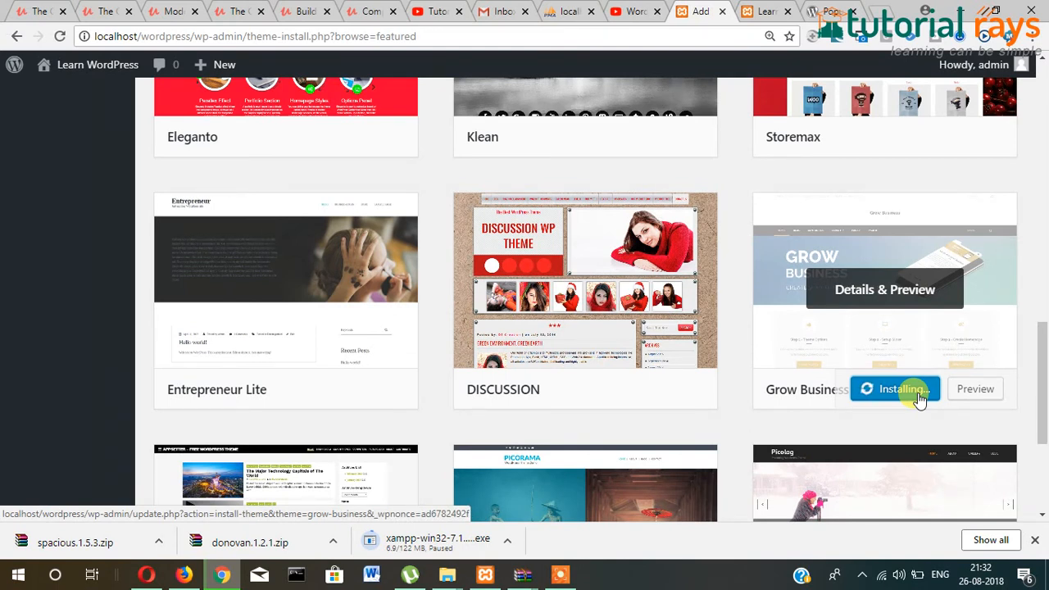
pyautogui.moveTo(623, 282)
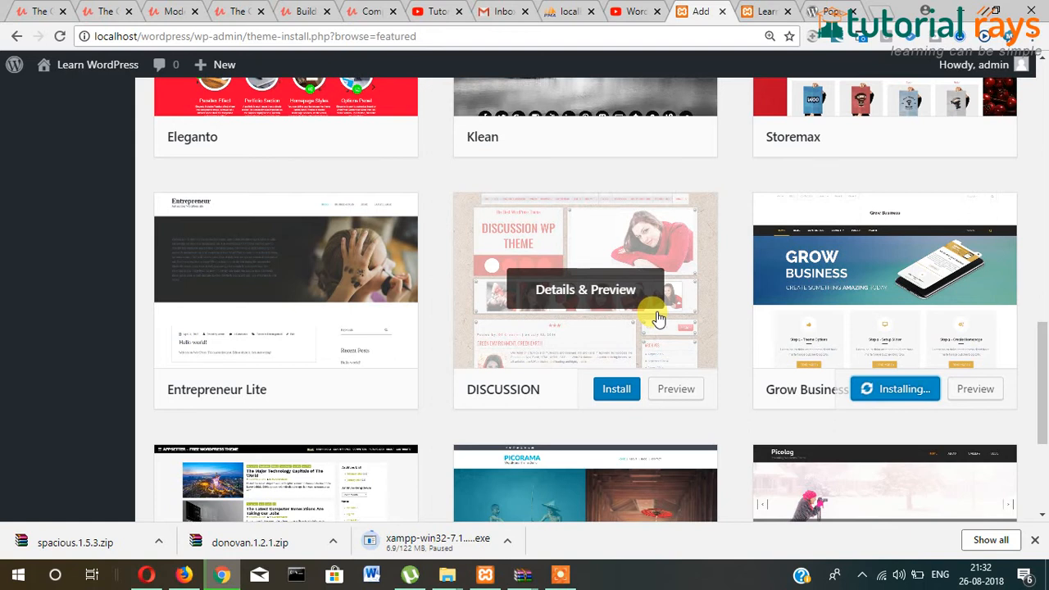
pyautogui.scroll(2, 648, 317)
pyautogui.scroll(-3, 644, 317)
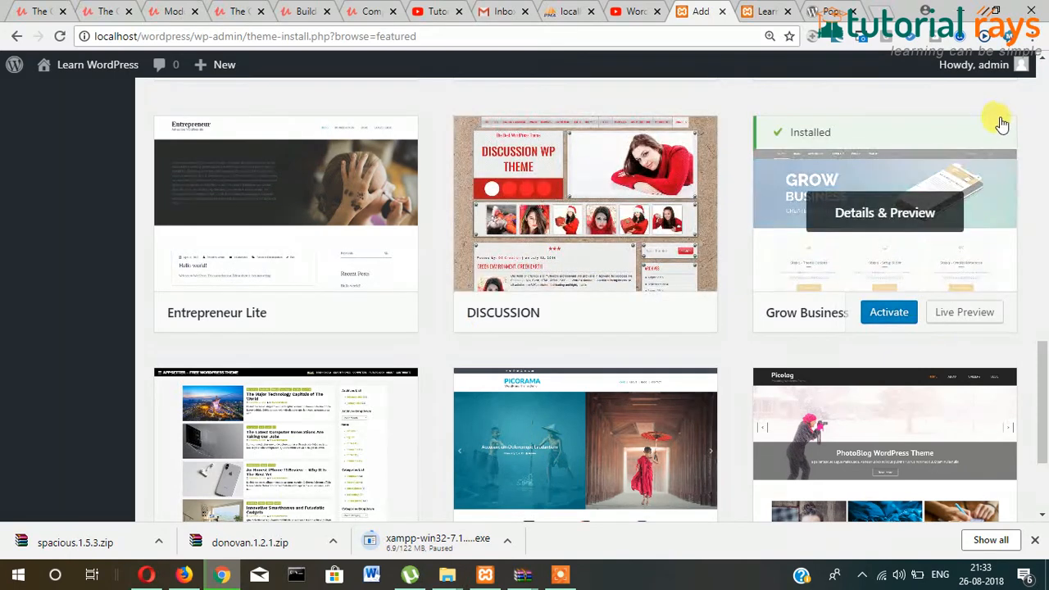
pyautogui.click(879, 322)
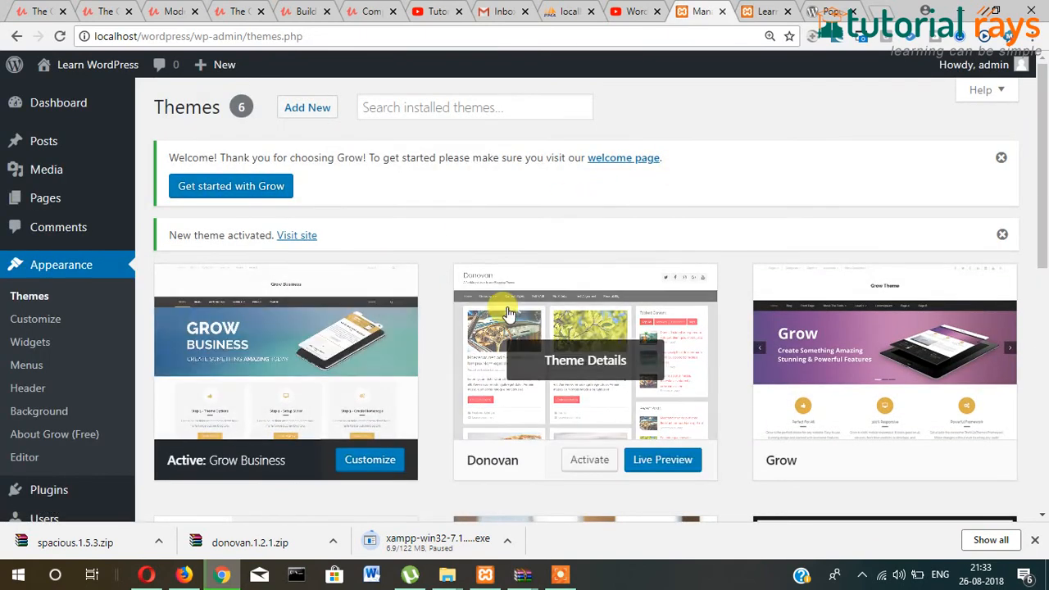
# Reload the site's front end and look over the home page with the Grow Business theme.
pyautogui.click(755, 14)
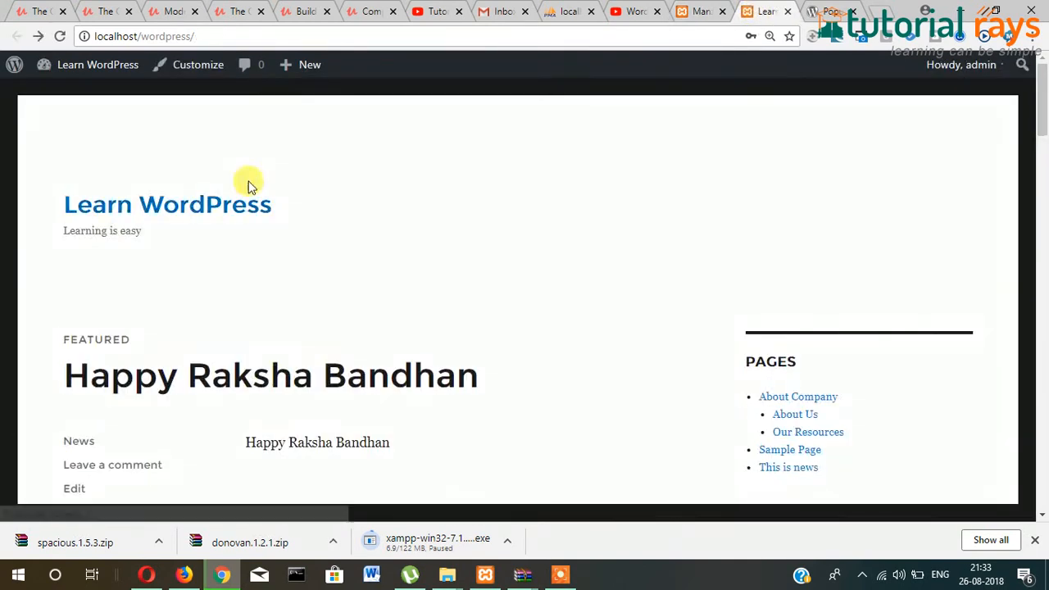
pyautogui.click(59, 37)
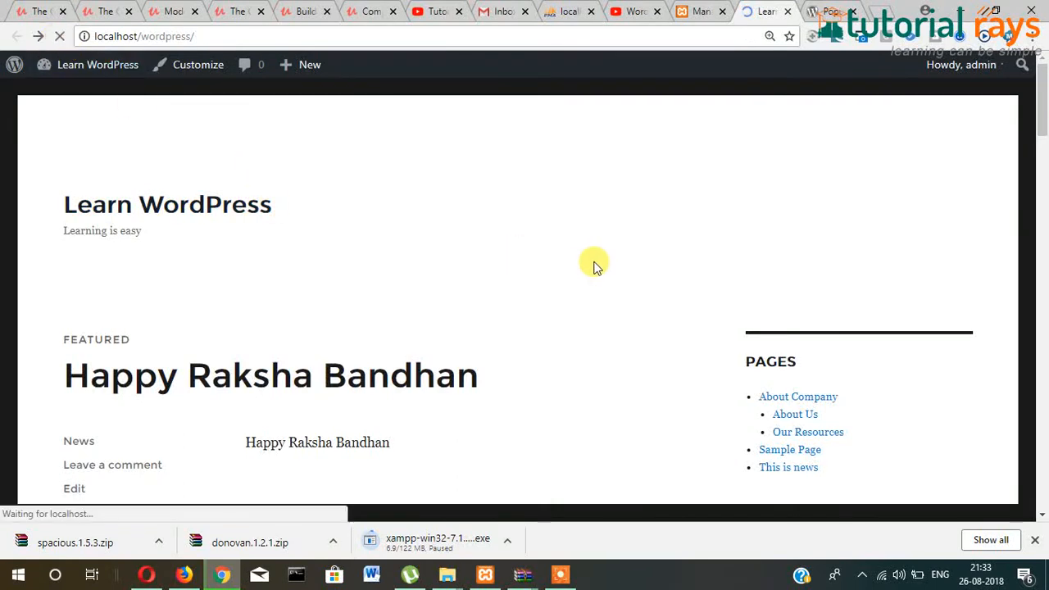
pyautogui.scroll(-10, 566, 301)
pyautogui.scroll(10, 557, 307)
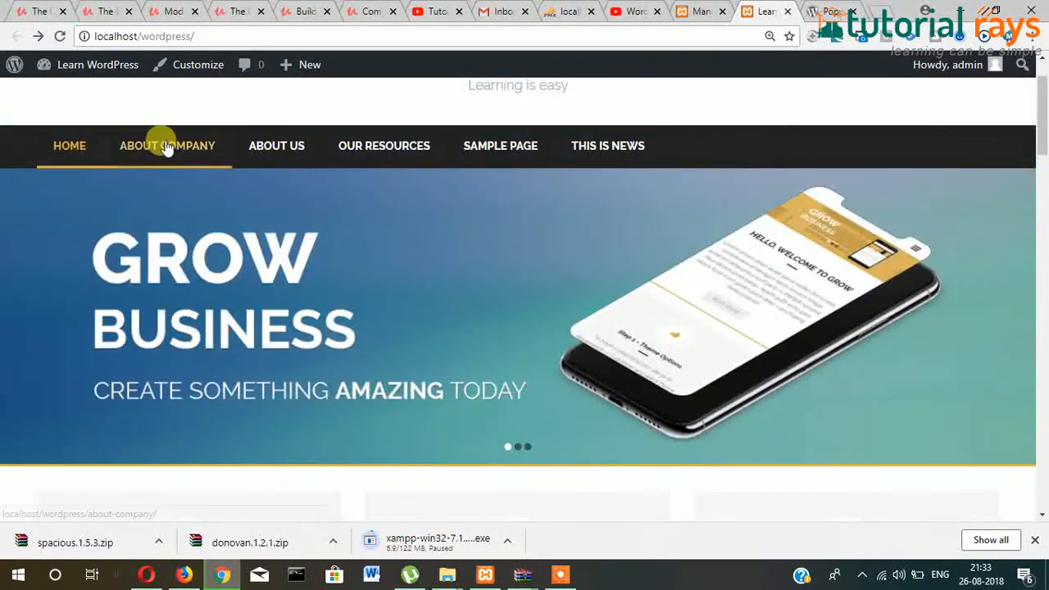
# Return to the installed themes in the admin, start adding a new theme and open the zip upload form.
pyautogui.click(695, 10)
pyautogui.scroll(-4, 345, 160)
pyautogui.scroll(4, 386, 154)
pyautogui.click(308, 109)
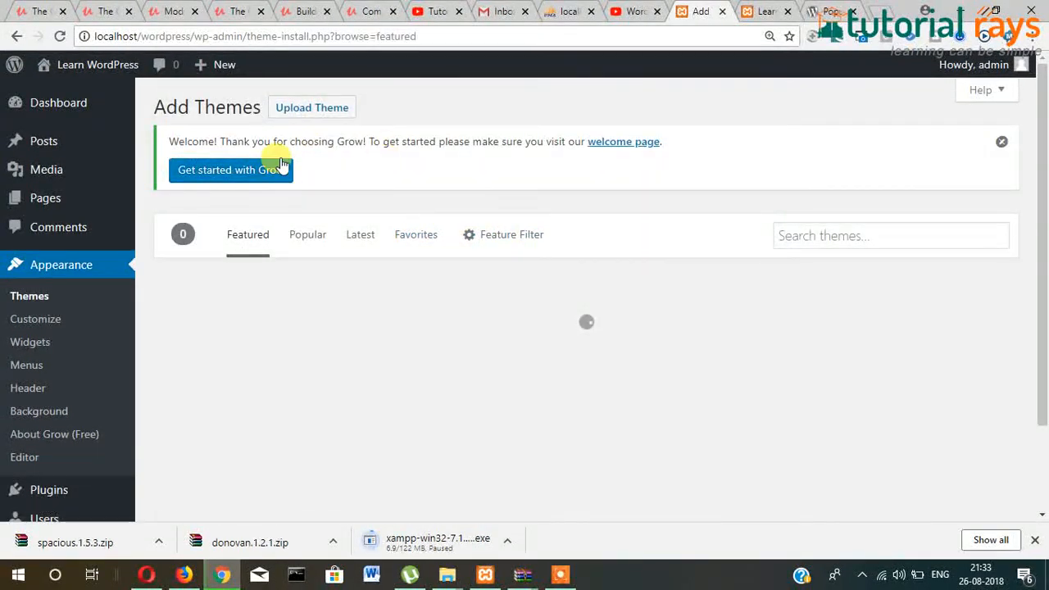
pyautogui.click(309, 109)
# Choose spacious.1.5.3.zip from the Downloads folder and try to install it as a theme.
pyautogui.click(443, 340)
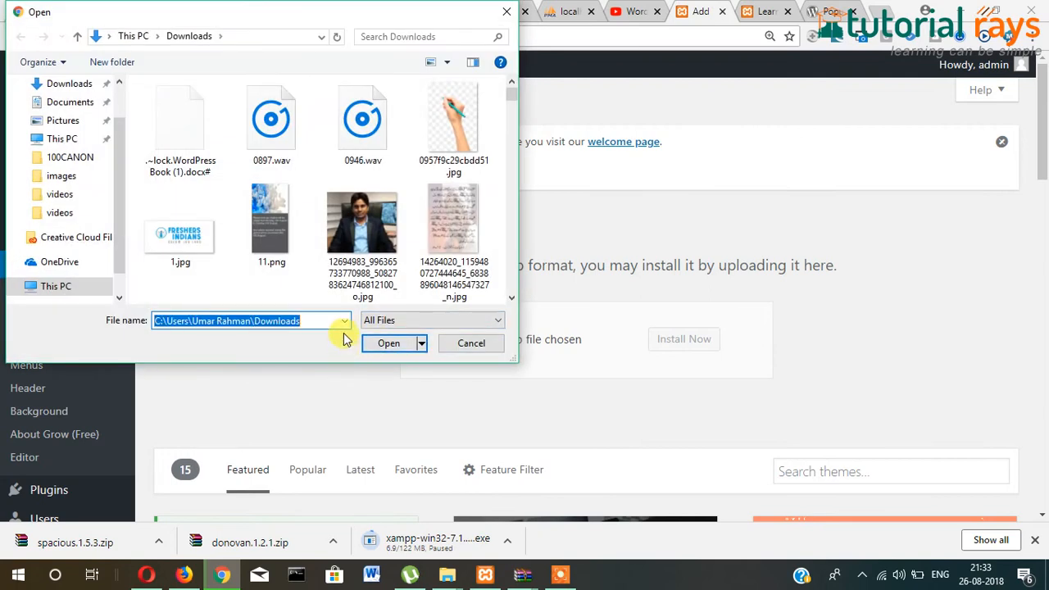
pyautogui.write('spa')
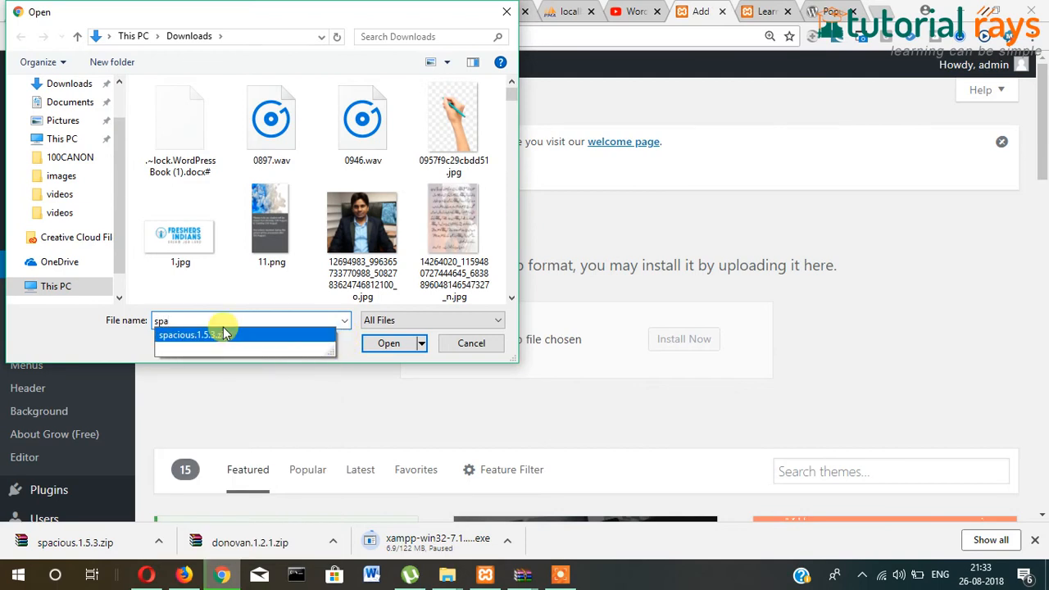
pyautogui.click(236, 336)
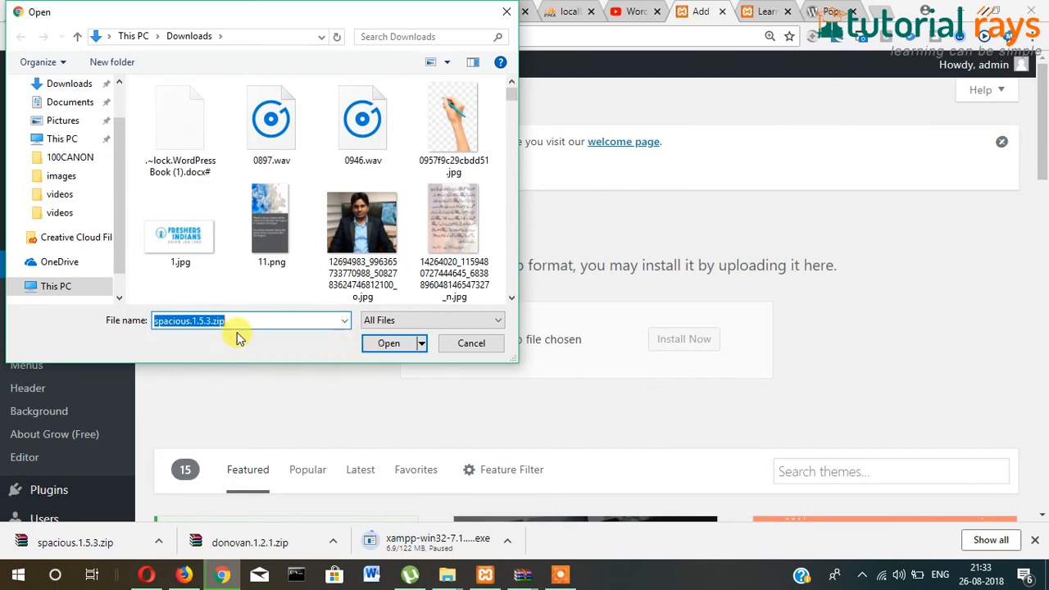
pyautogui.click(388, 345)
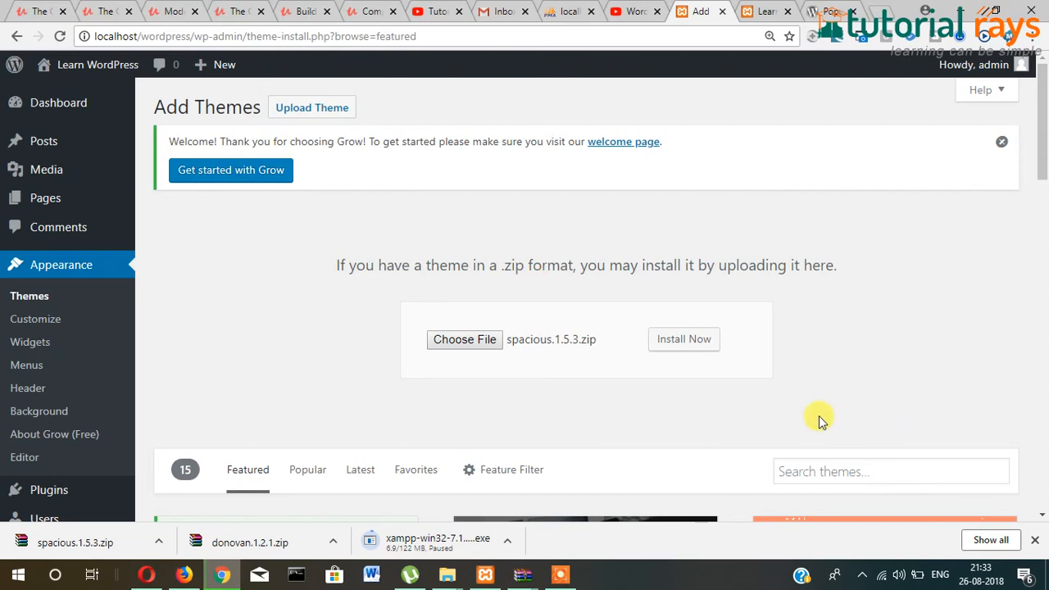
pyautogui.click(695, 339)
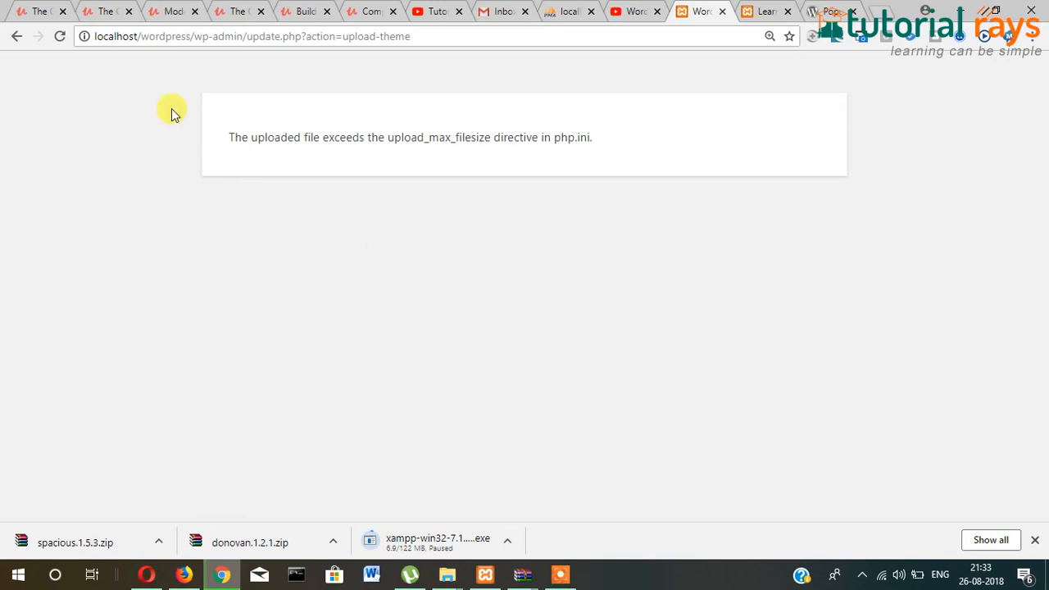
# Go back to the theme upload form, select spacious.1.5.3.zip again and retry the installation.
pyautogui.click(16, 38)
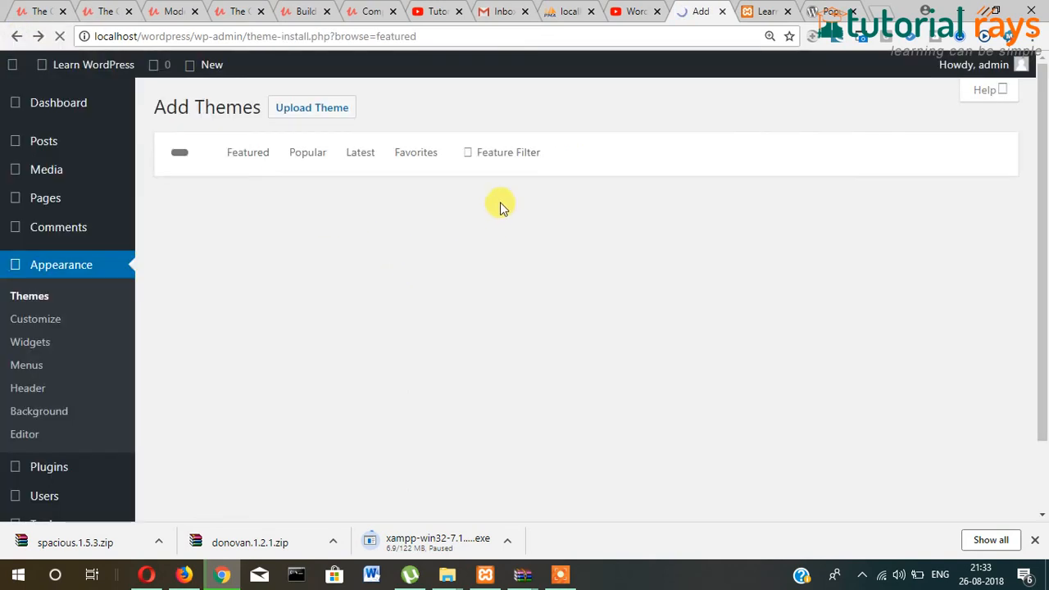
pyautogui.click(300, 108)
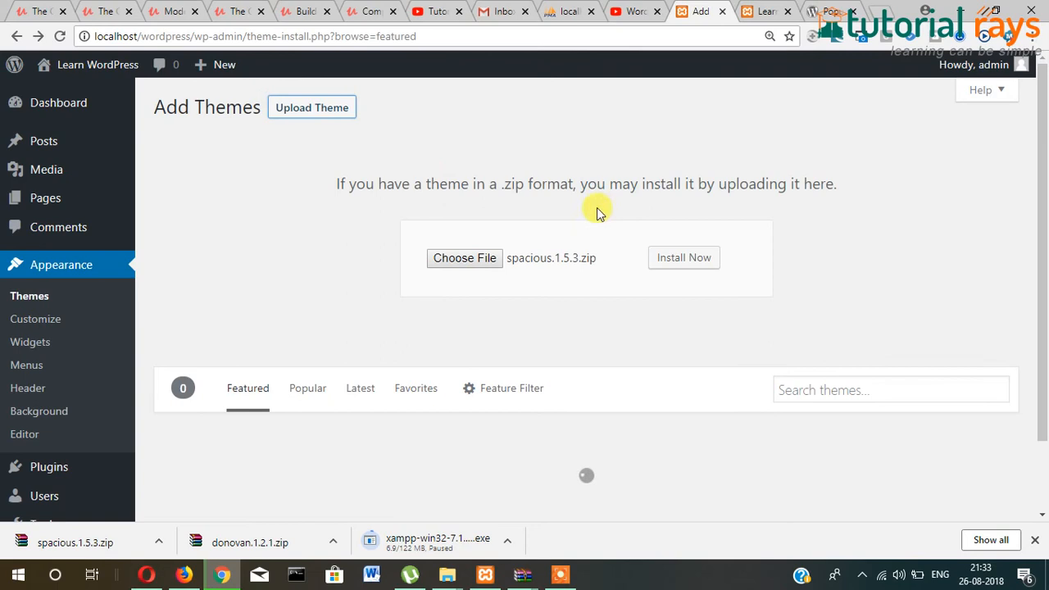
pyautogui.click(440, 259)
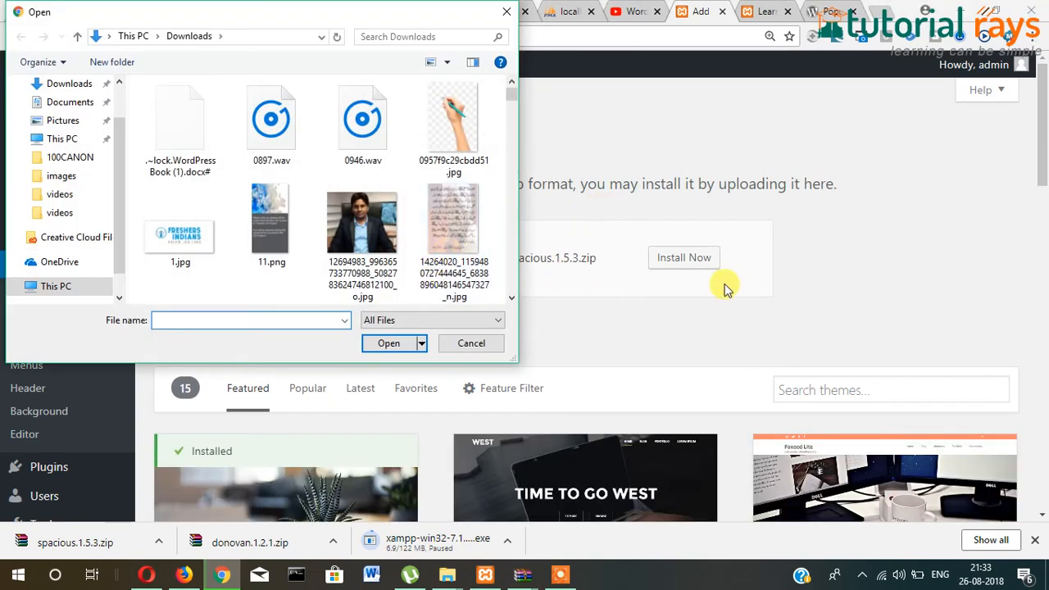
pyautogui.click(482, 345)
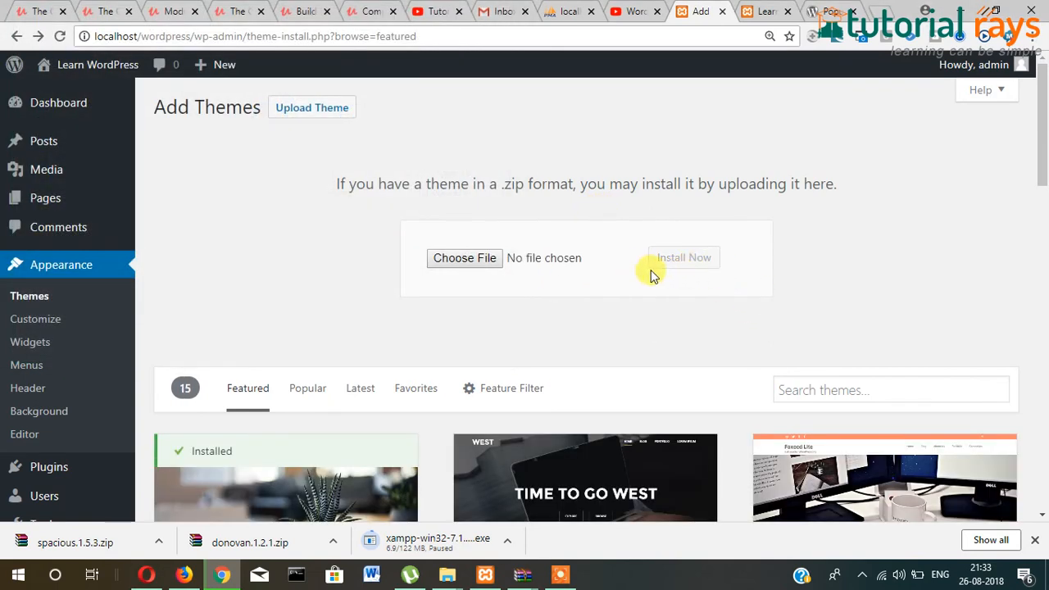
pyautogui.click(434, 264)
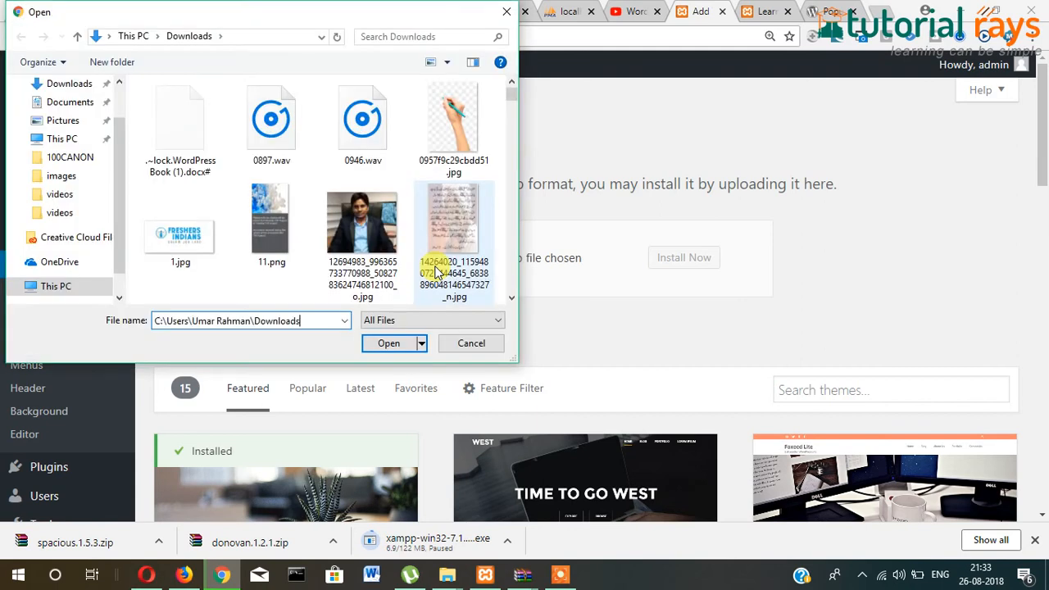
pyautogui.click(400, 345)
pyautogui.click(391, 345)
pyautogui.click(391, 346)
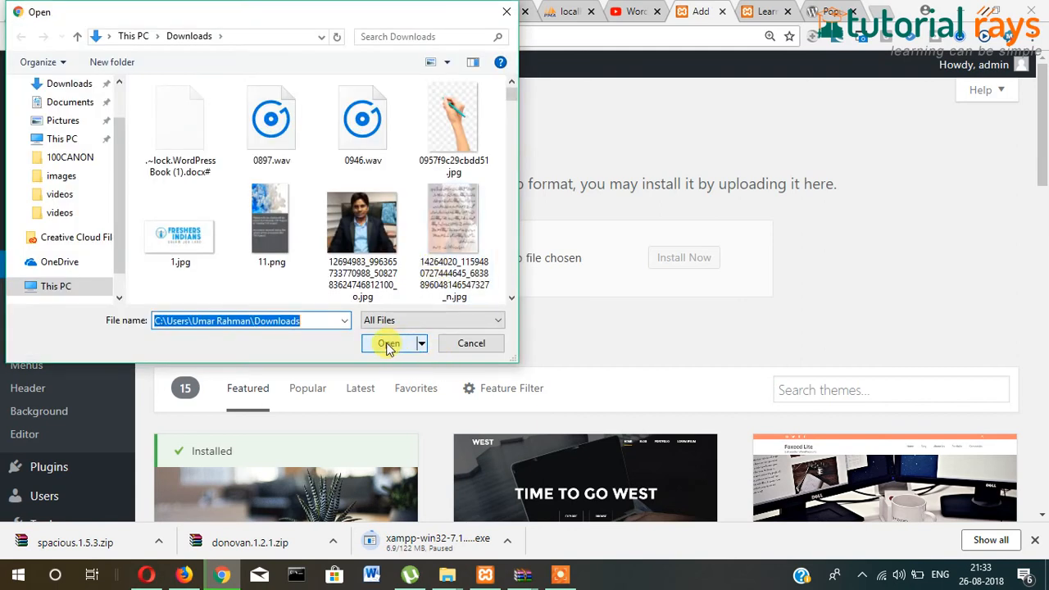
pyautogui.write('spa')
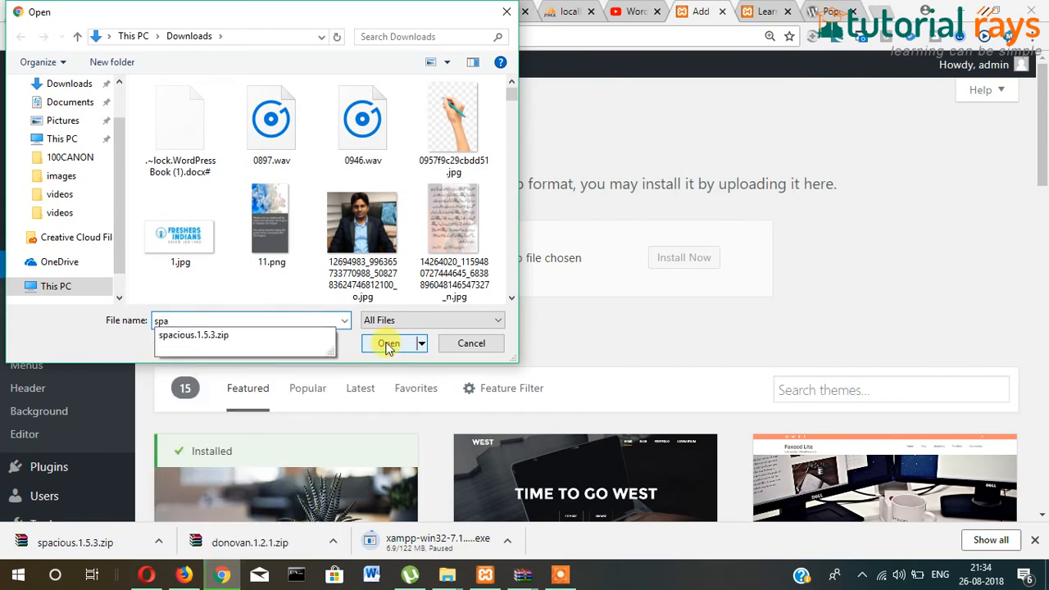
pyautogui.click(250, 340)
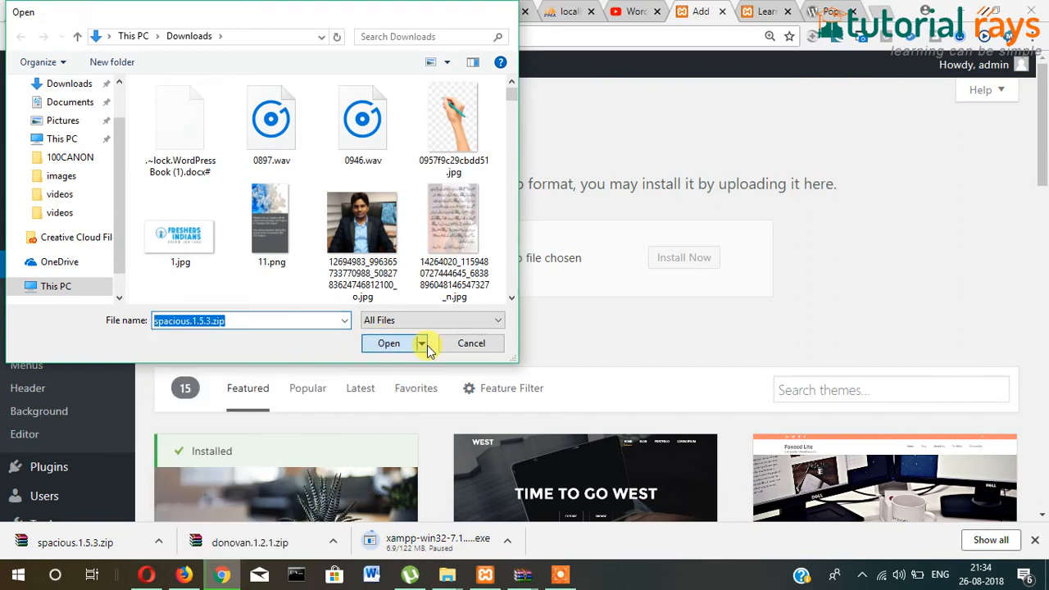
pyautogui.click(420, 343)
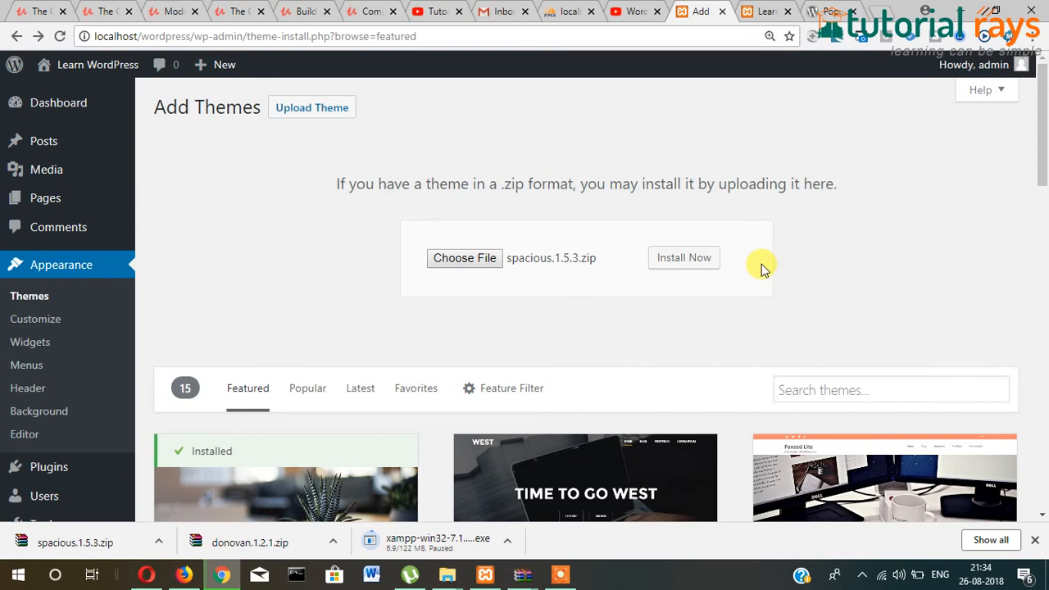
pyautogui.click(683, 261)
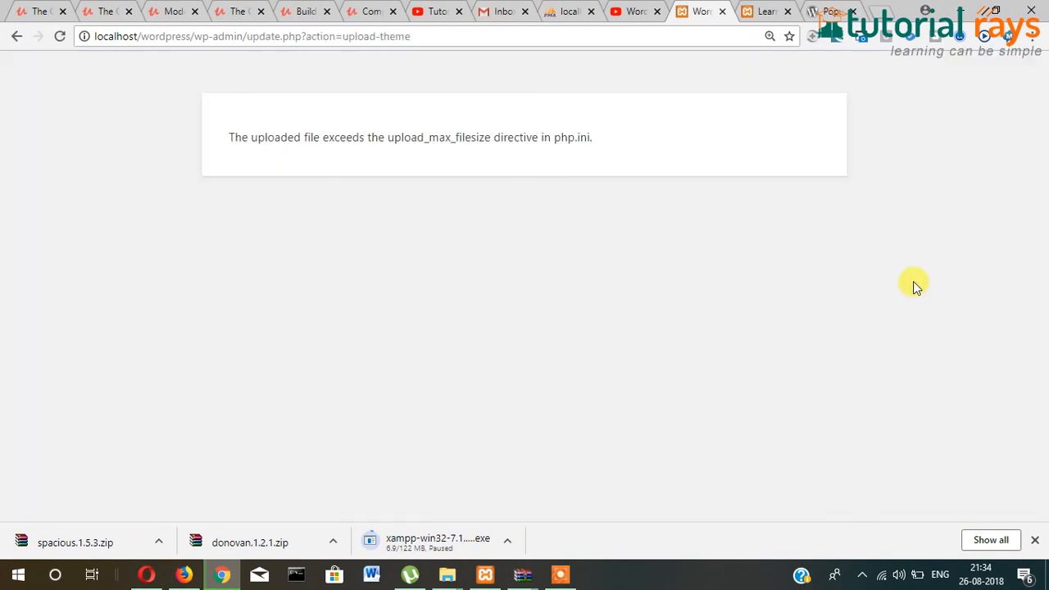
# Examine the error message for the theme upload, noting the directive and configuration file it names.
pyautogui.moveTo(226, 148); pyautogui.dragTo(533, 155)
pyautogui.click(616, 151)
pyautogui.moveTo(617, 147); pyautogui.dragTo(667, 152)
pyautogui.click(492, 137)
pyautogui.click(667, 153)
# Switch to the themes folder window in File Explorer and open the php folder inside xampp72.
pyautogui.moveTo(447, 573)
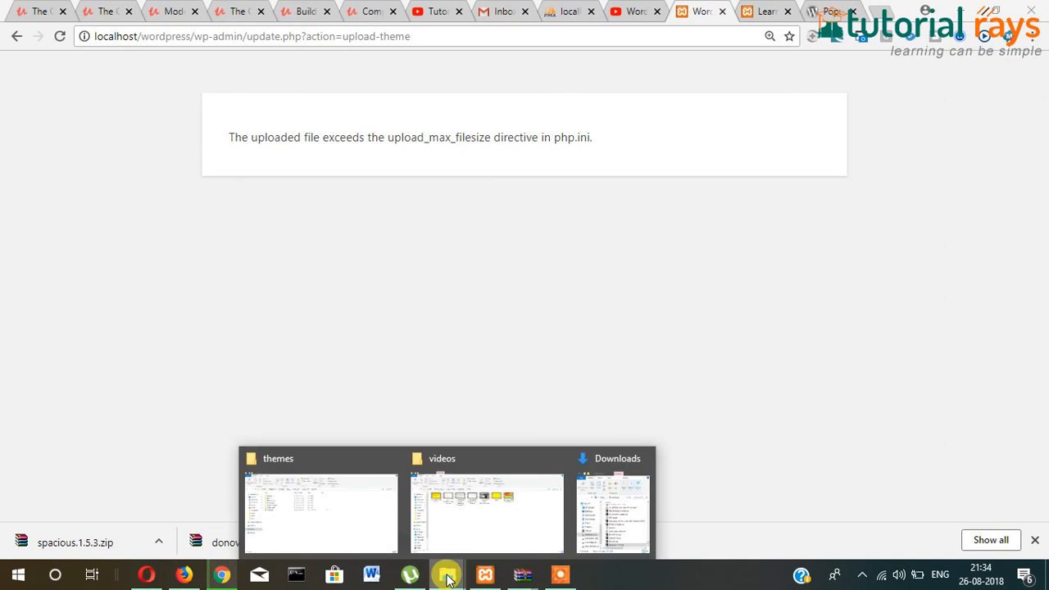
pyautogui.click(355, 526)
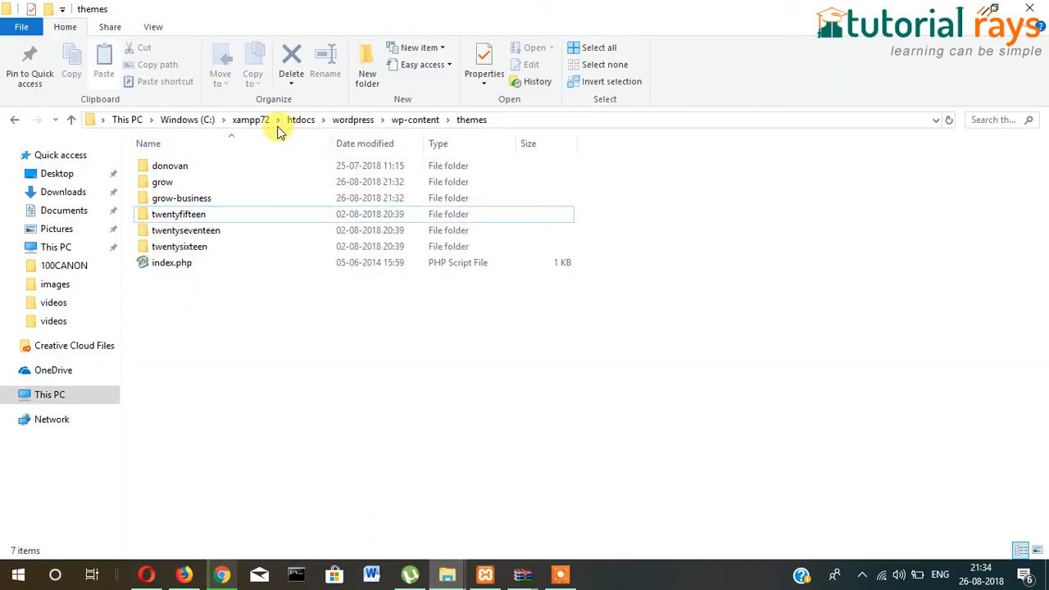
pyautogui.click(243, 123)
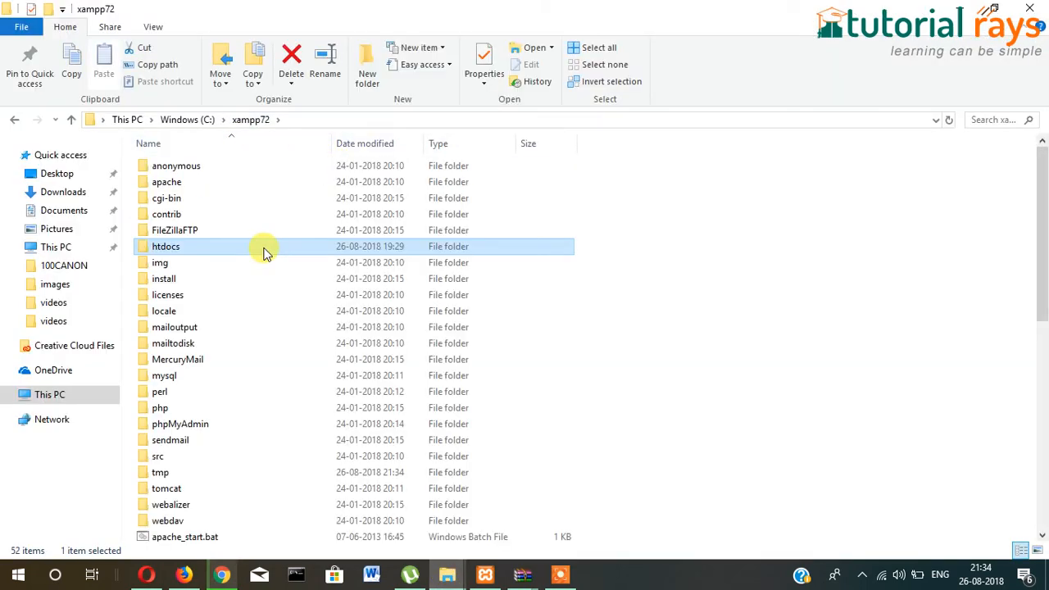
pyautogui.press('p')
pyautogui.doubleClick(173, 410)
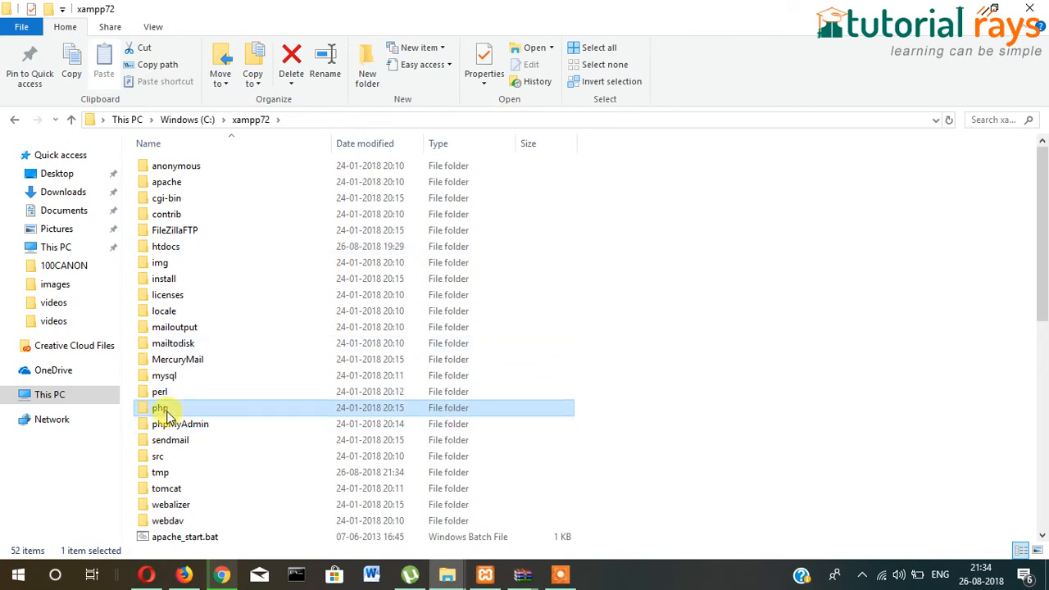
# Find php.ini in the php folder, open it in Notepad and maximize its window.
pyautogui.press('p')
pyautogui.press('p')
pyautogui.press('p')
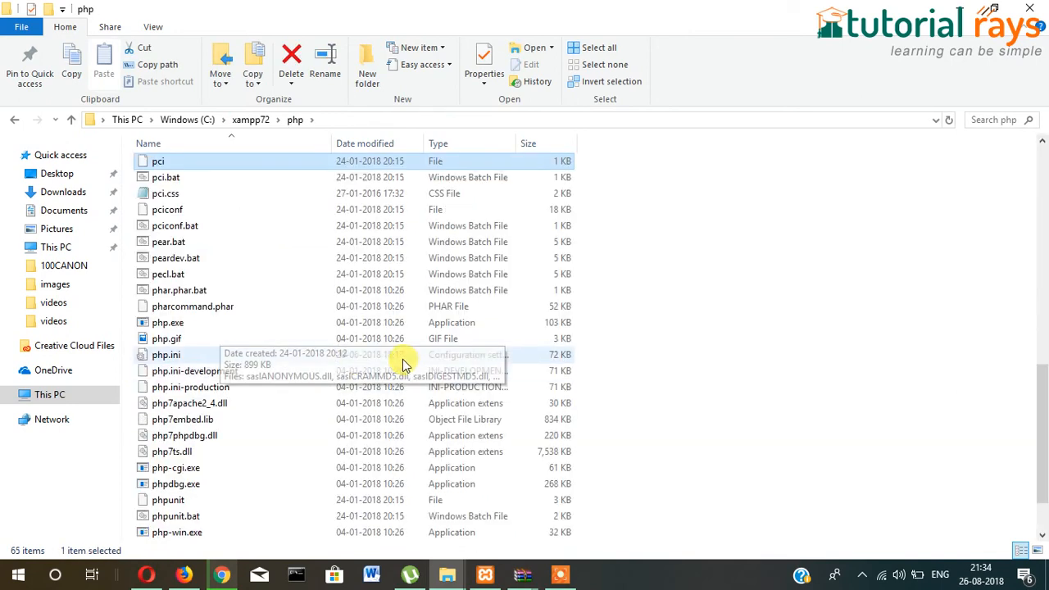
pyautogui.press('p')
pyautogui.press('p')
pyautogui.press('p')
pyautogui.press('p')
pyautogui.press('p')
pyautogui.press('p')
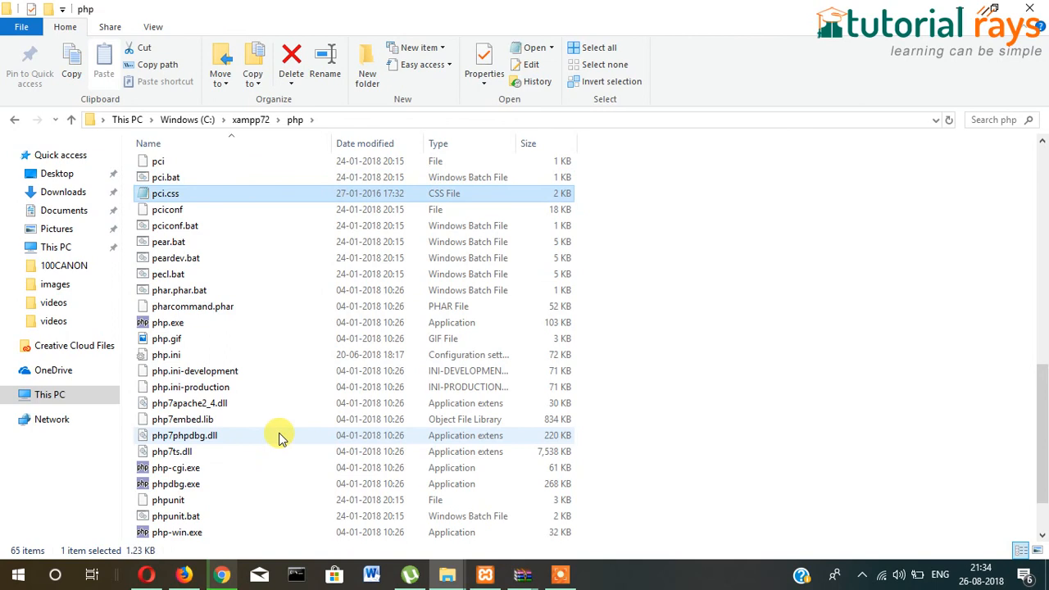
pyautogui.press('p')
pyautogui.press('p')
pyautogui.press('p')
pyautogui.press('p')
pyautogui.press('p')
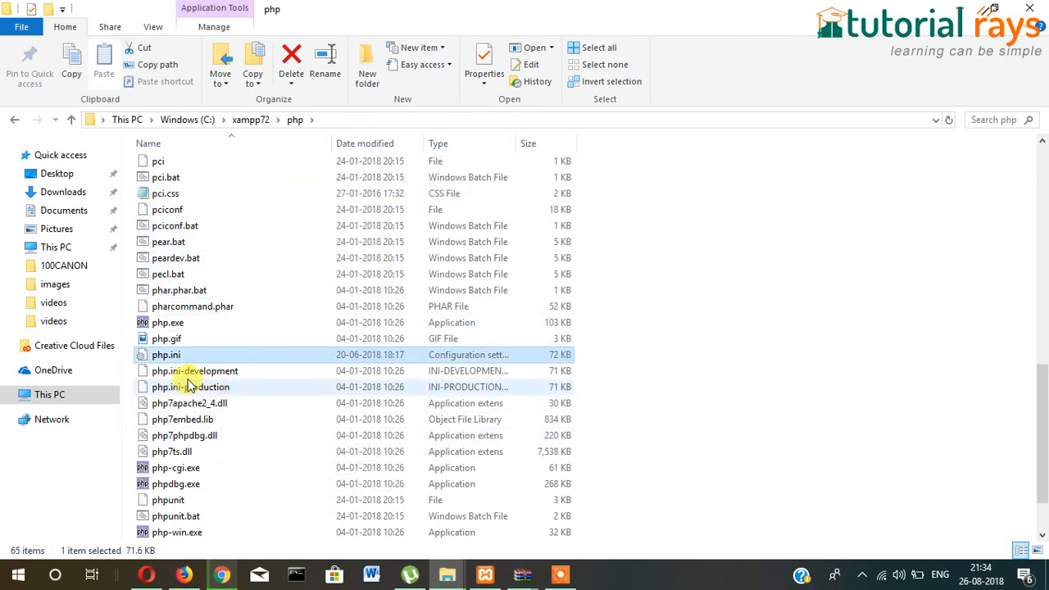
pyautogui.press('Return')
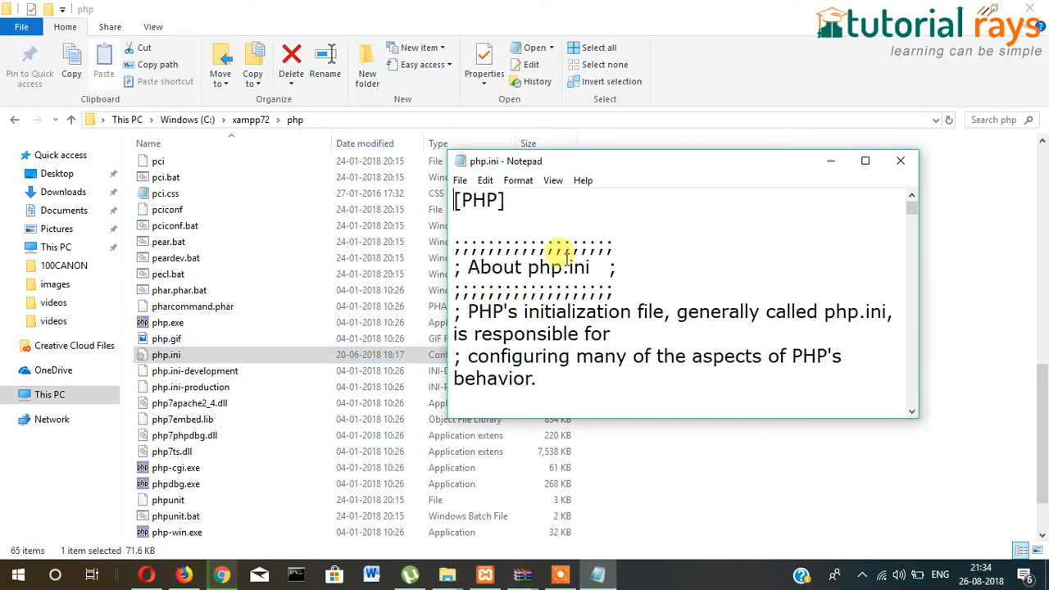
pyautogui.doubleClick(642, 168)
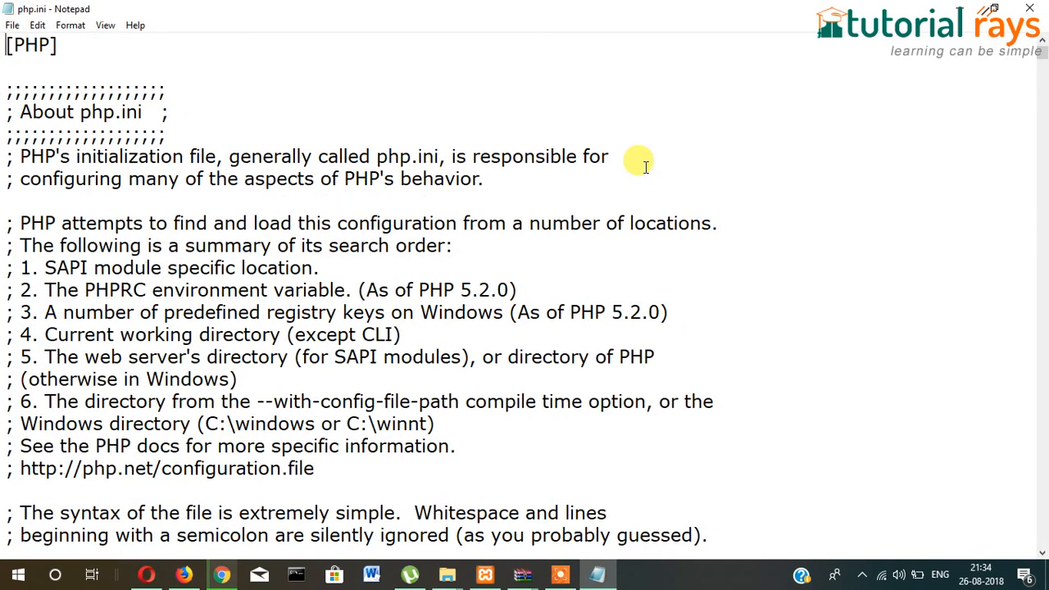
# Search php.ini for "max" until reaching the max_execution_time directive and set its value to 120.
pyautogui.hotkey('ctrl', 'f')
pyautogui.write('max')
pyautogui.press('Return')
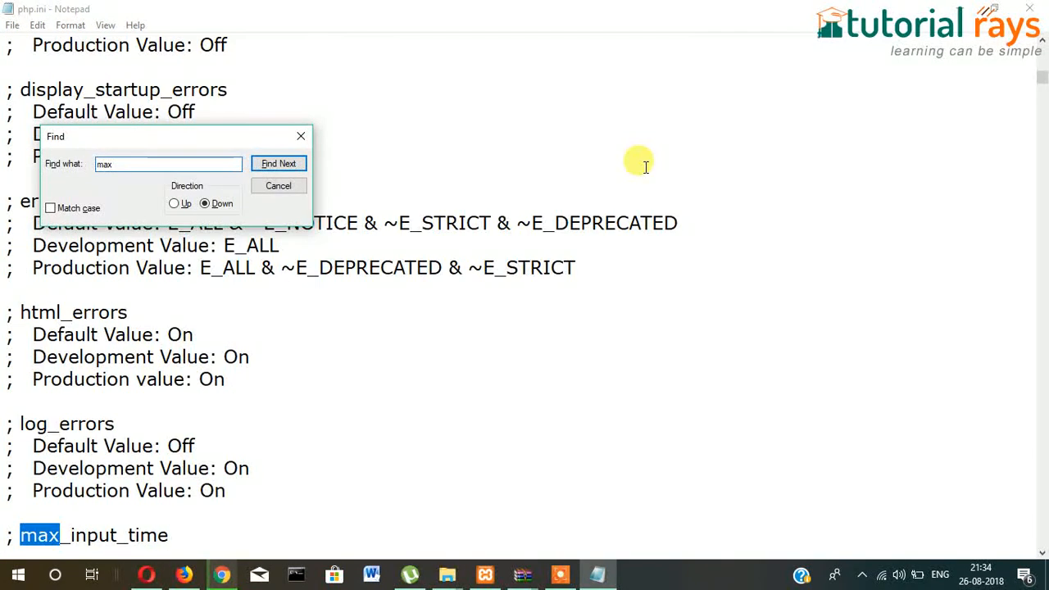
pyautogui.press('Return')
pyautogui.press('Return')
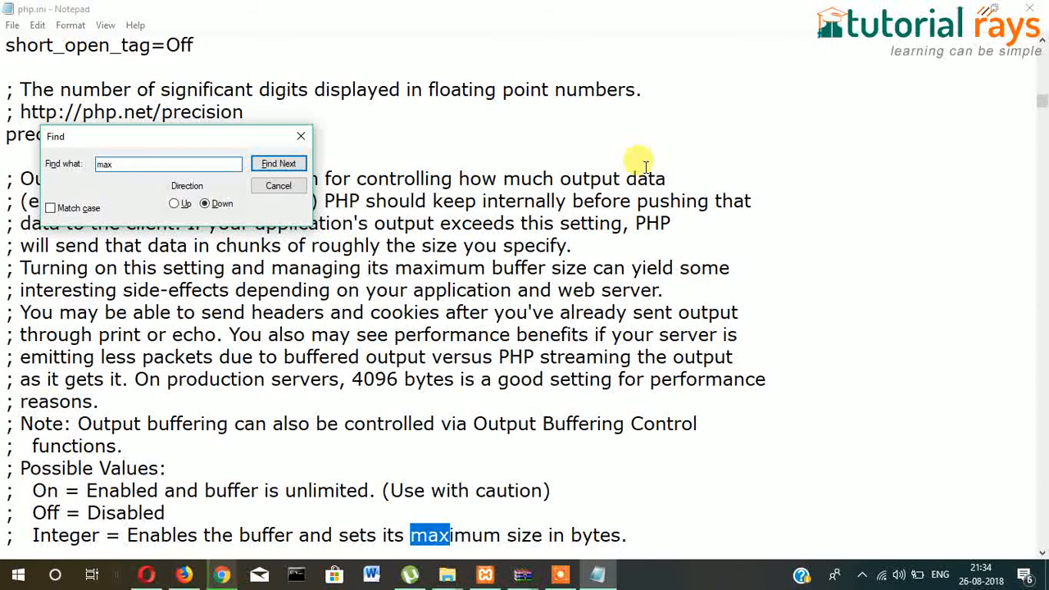
pyautogui.press('Return')
pyautogui.press('Return')
pyautogui.press('Return')
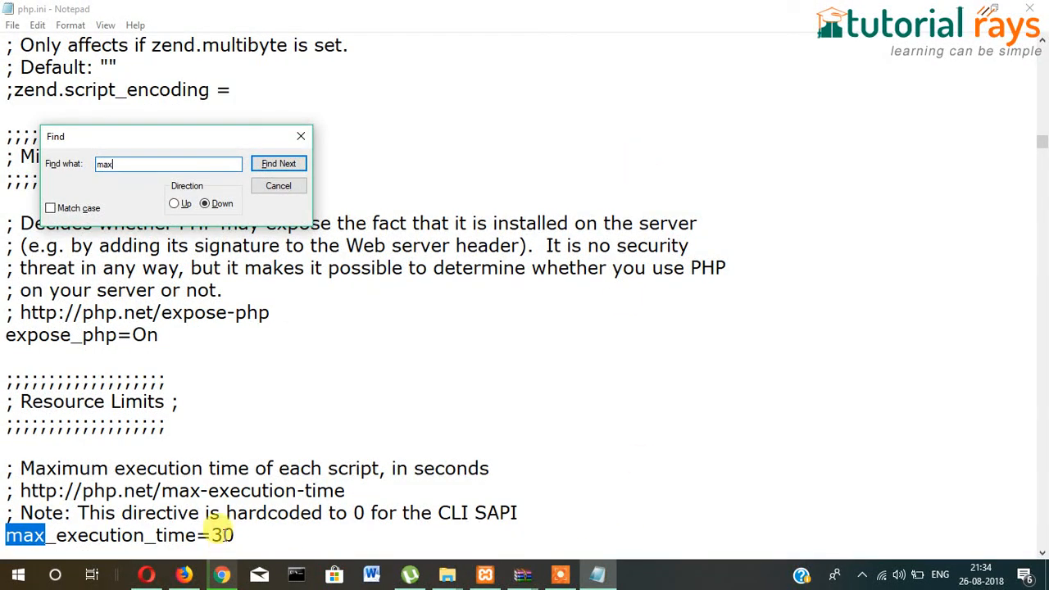
pyautogui.moveTo(223, 536); pyautogui.dragTo(213, 535)
pyautogui.write('12')
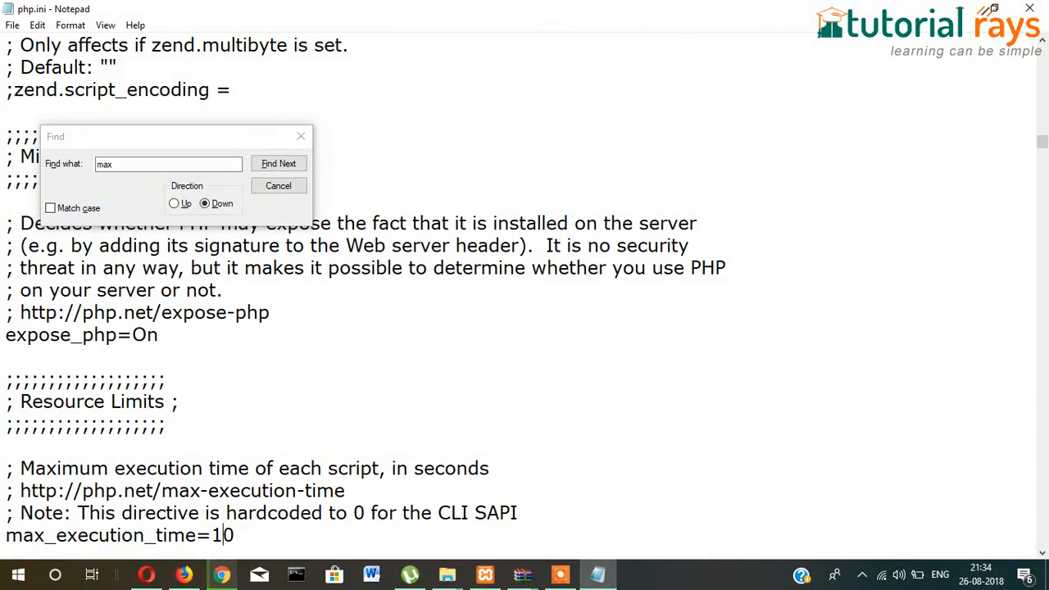
# Continue through the "max" matches to the upload_max_filesize directive and set it to 8M.
pyautogui.click(281, 165)
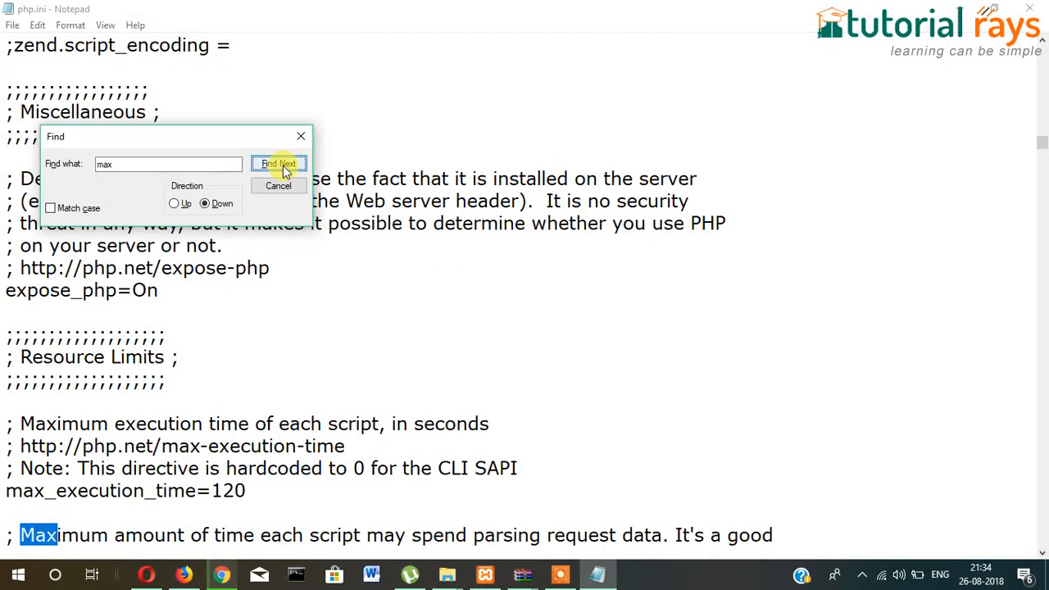
pyautogui.click(279, 165)
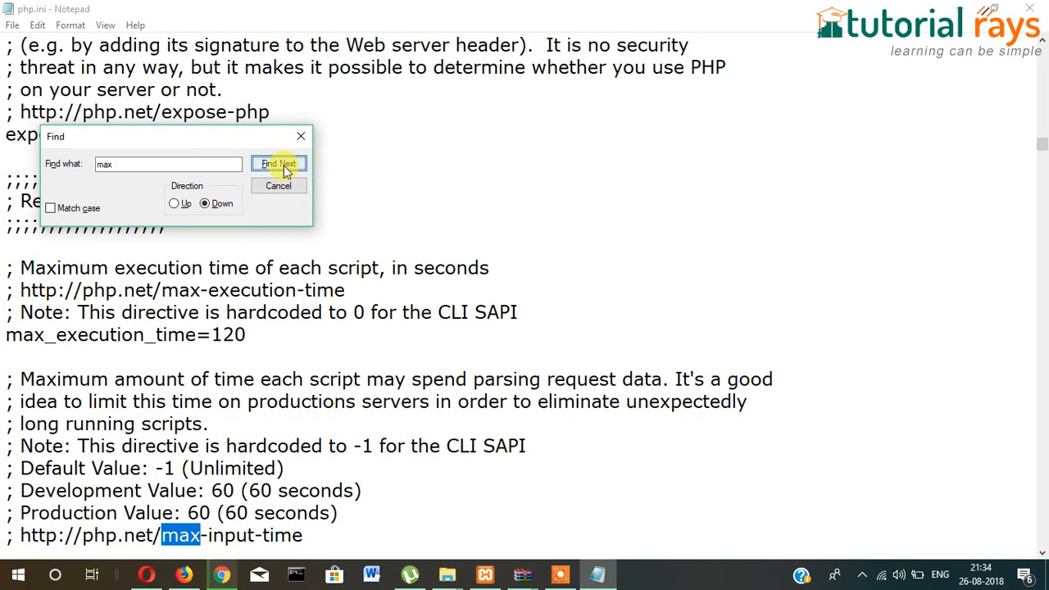
pyautogui.click(279, 165)
pyautogui.click(278, 165)
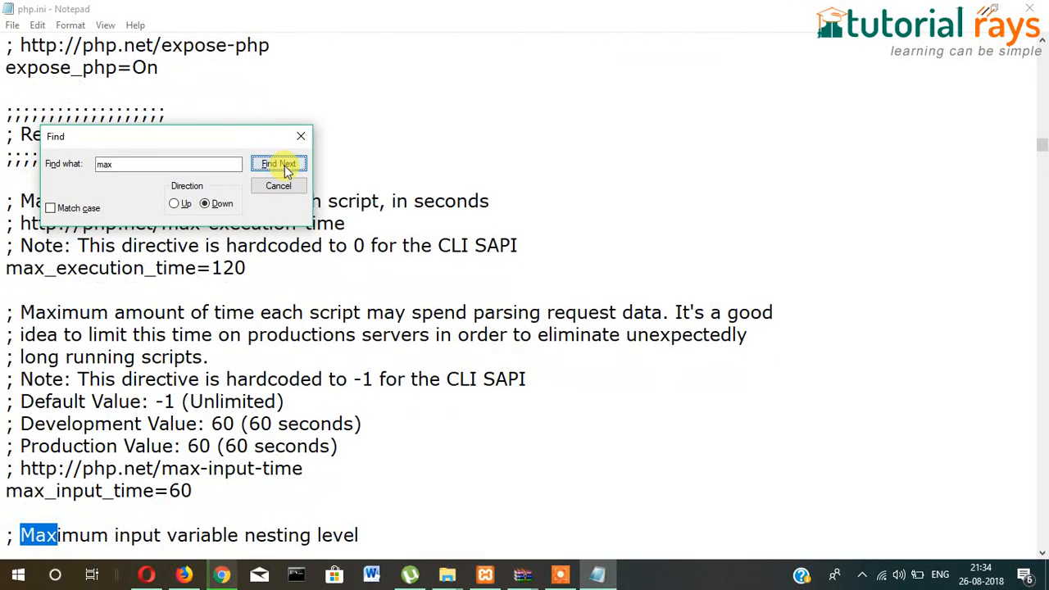
pyautogui.click(279, 165)
pyautogui.click(278, 164)
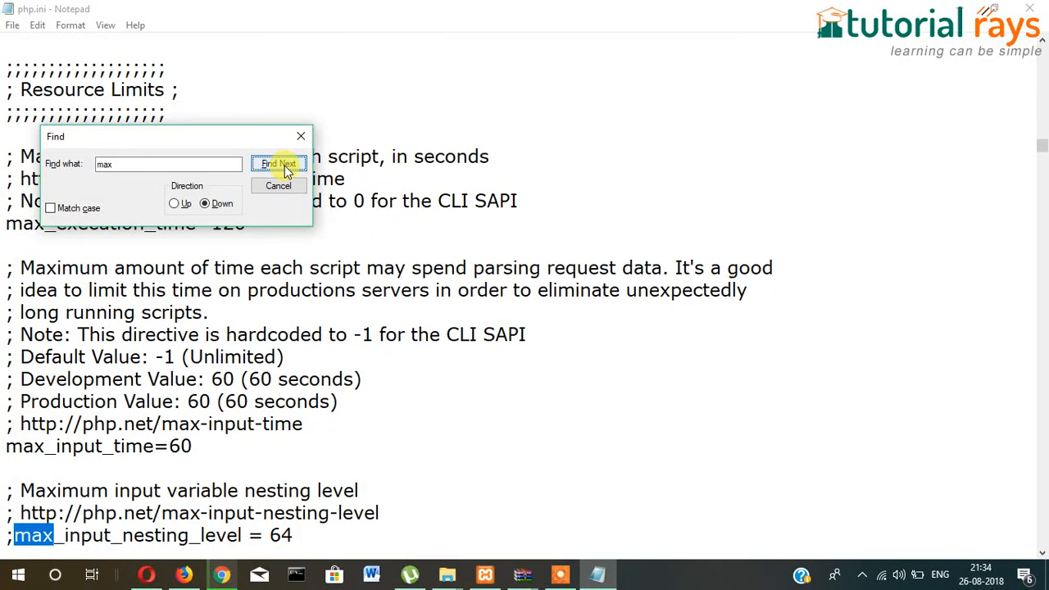
pyautogui.click(279, 165)
pyautogui.click(279, 165)
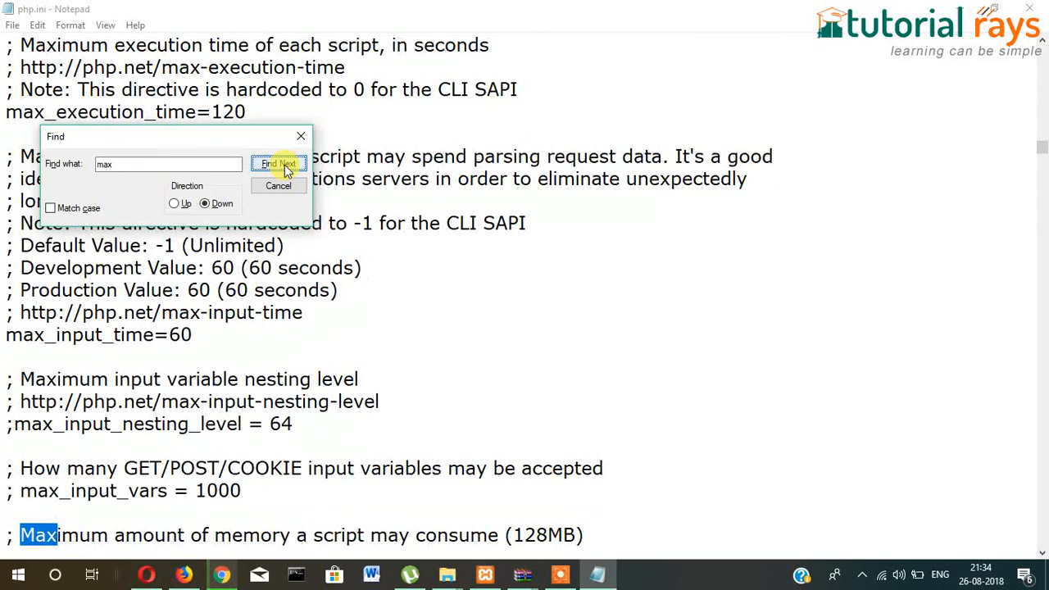
pyautogui.click(278, 165)
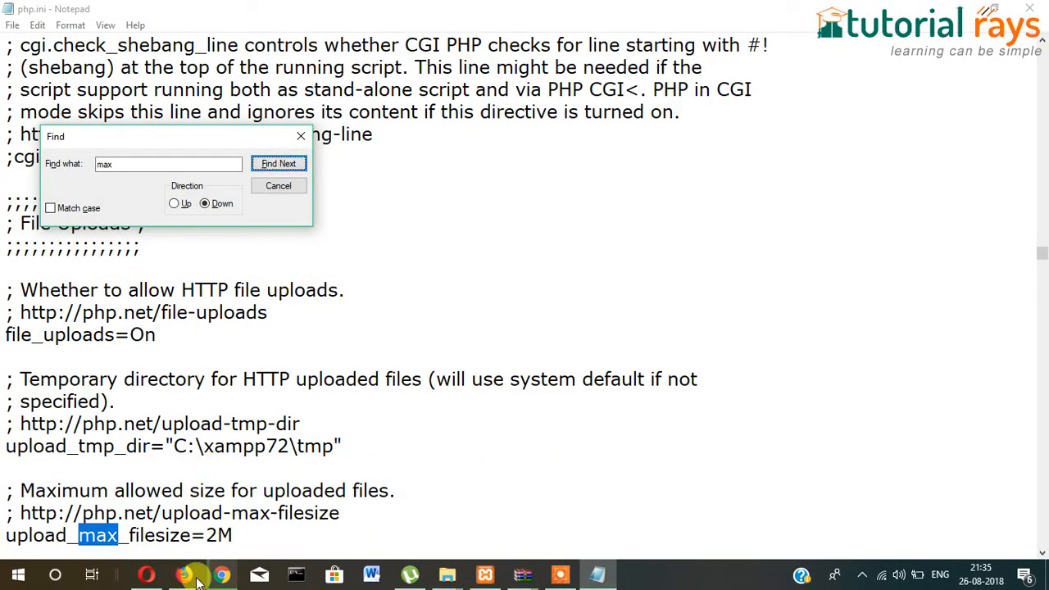
pyautogui.click(212, 548)
pyautogui.press('BackSpace')
pyautogui.write('8')
# Check the remaining "max" matches after upload_max_filesize for other limits related to file uploads.
pyautogui.click(274, 164)
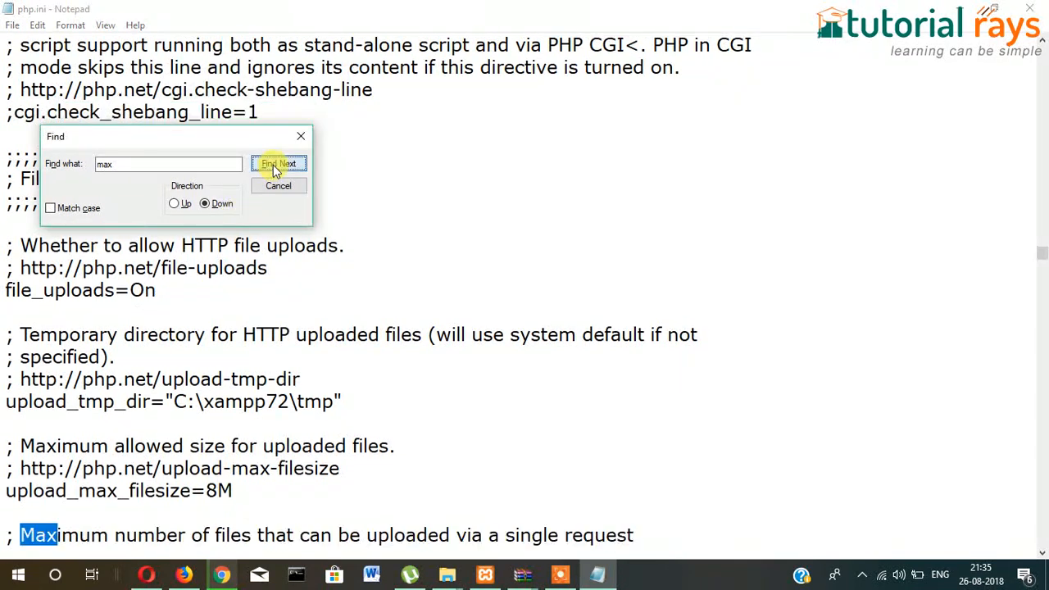
pyautogui.click(274, 165)
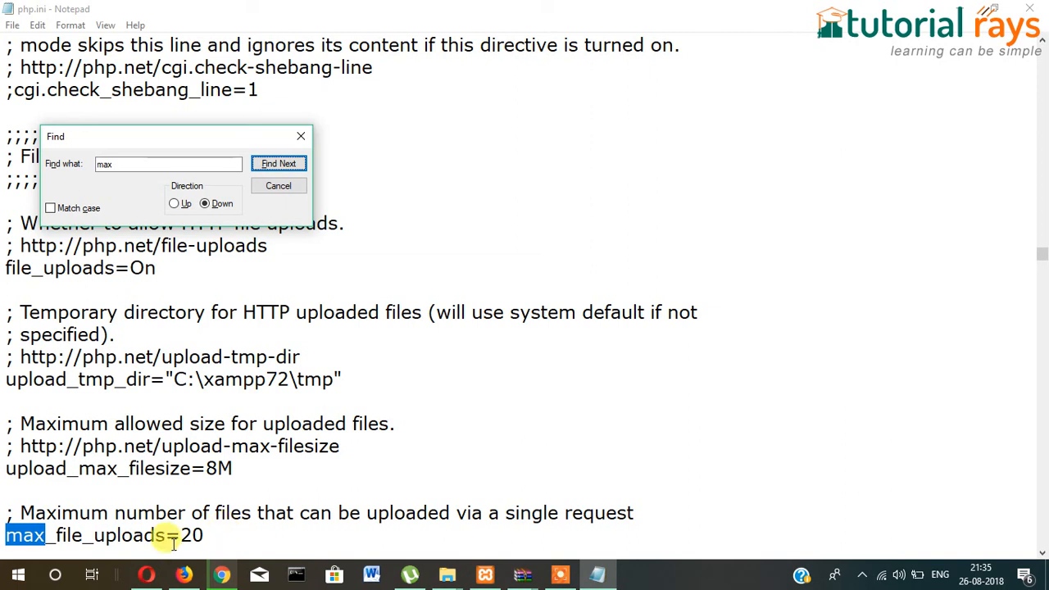
pyautogui.click(283, 164)
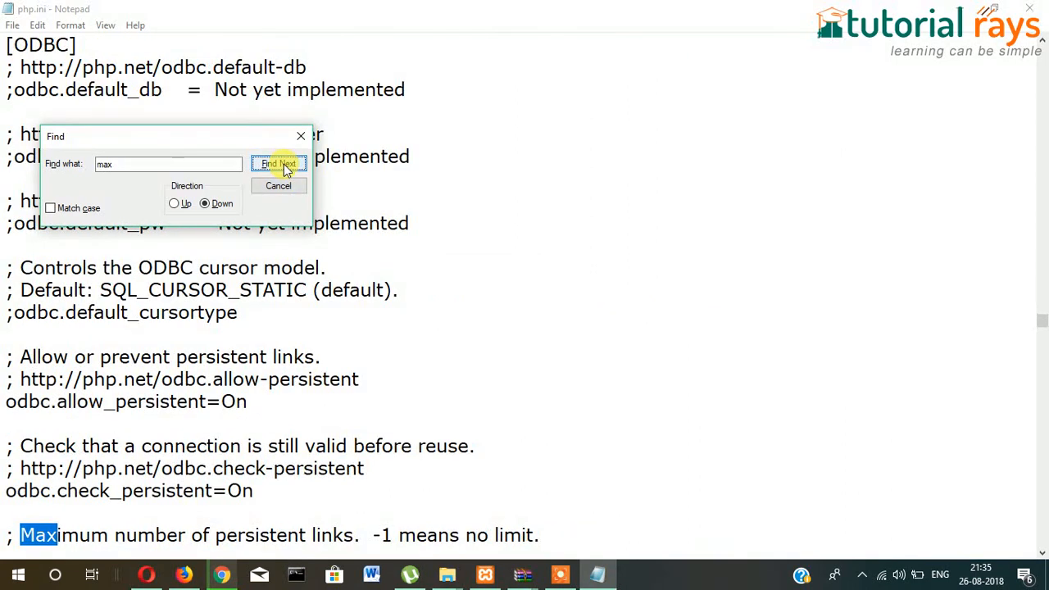
pyautogui.click(285, 164)
pyautogui.click(284, 163)
pyautogui.click(284, 163)
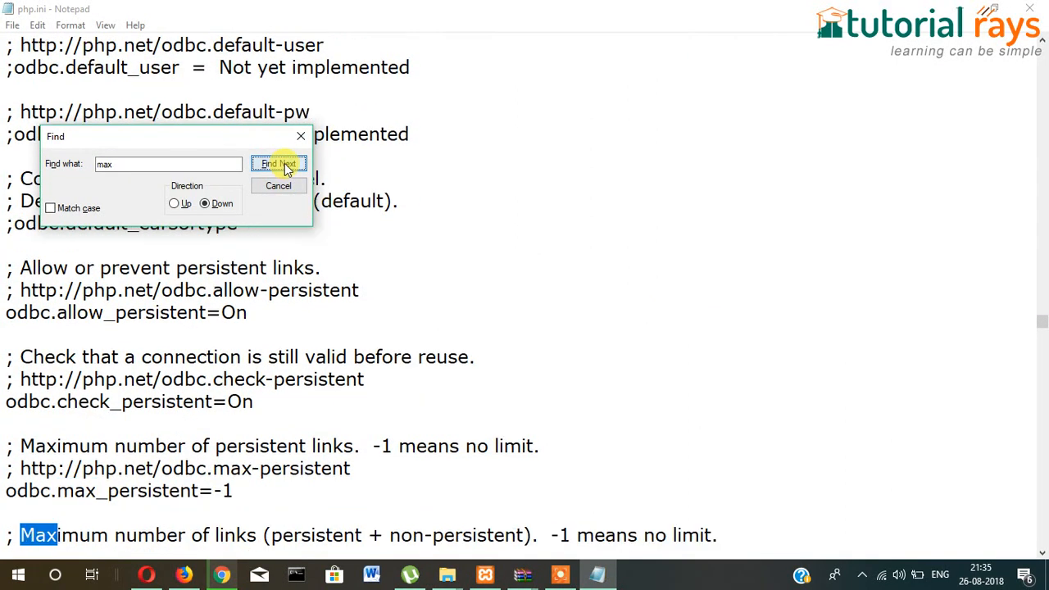